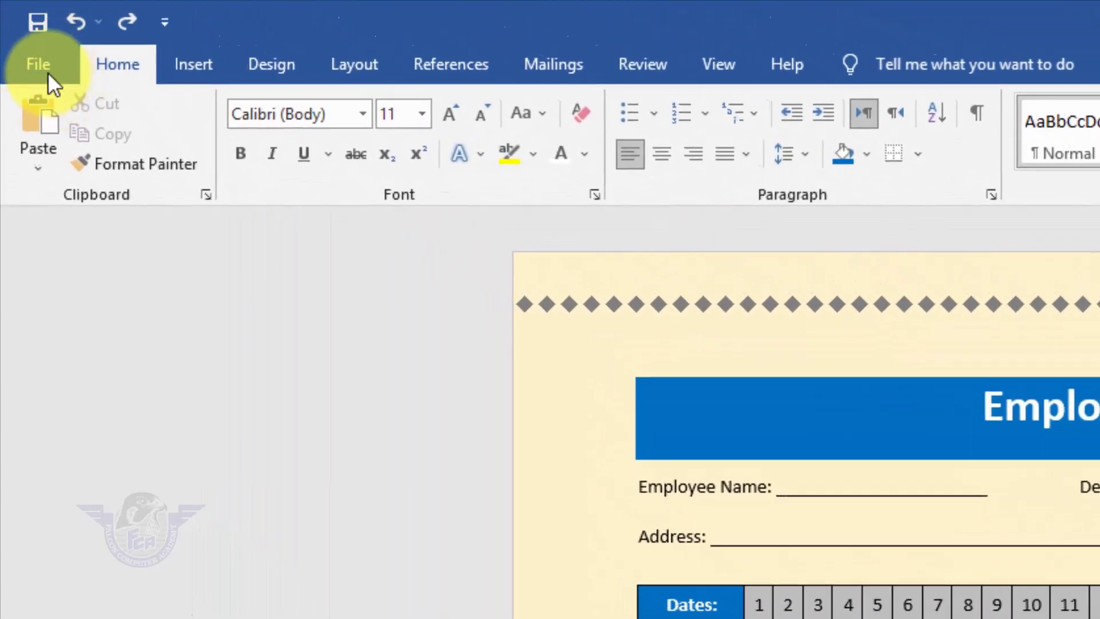
Create a new blank document
{"action": "left_click", "coordinate": [44, 71]}
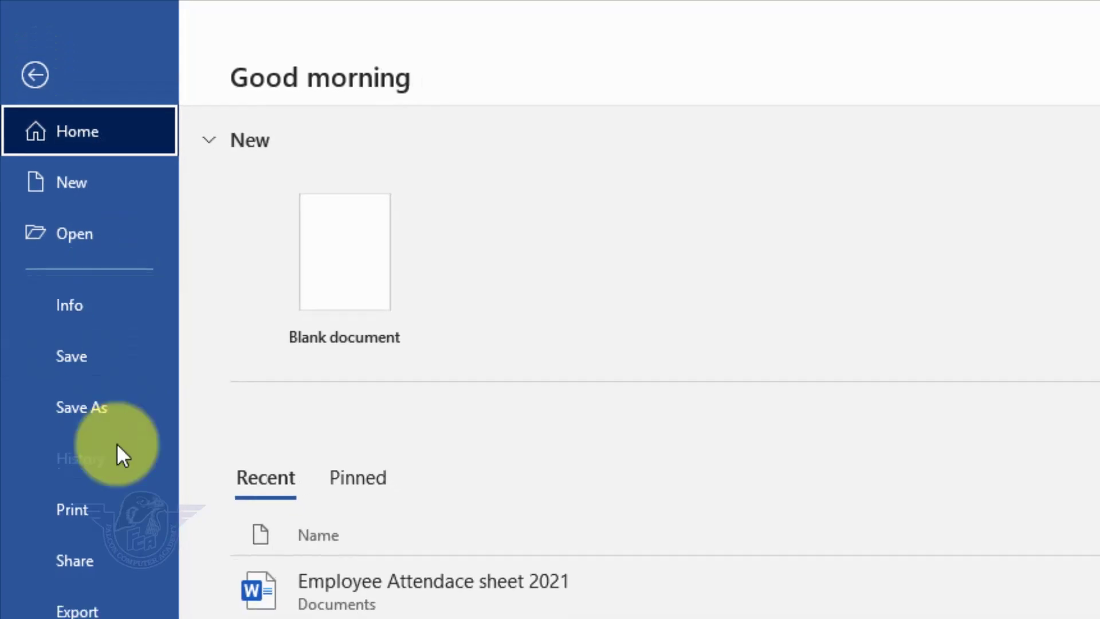
{"action": "left_click", "coordinate": [77, 201]}
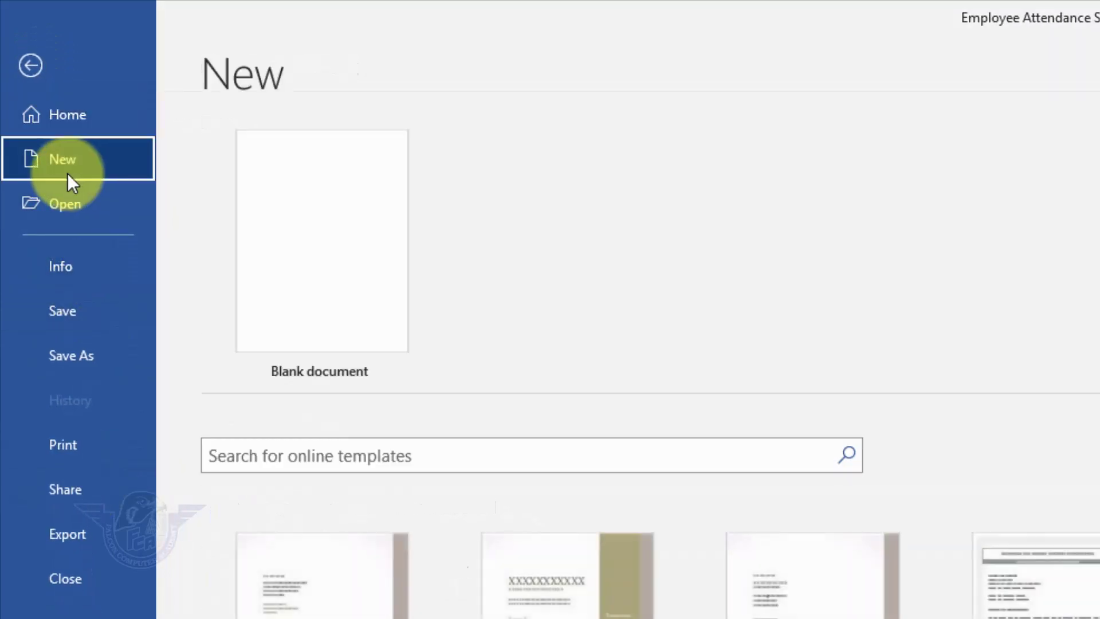
{"action": "left_click", "coordinate": [299, 255]}
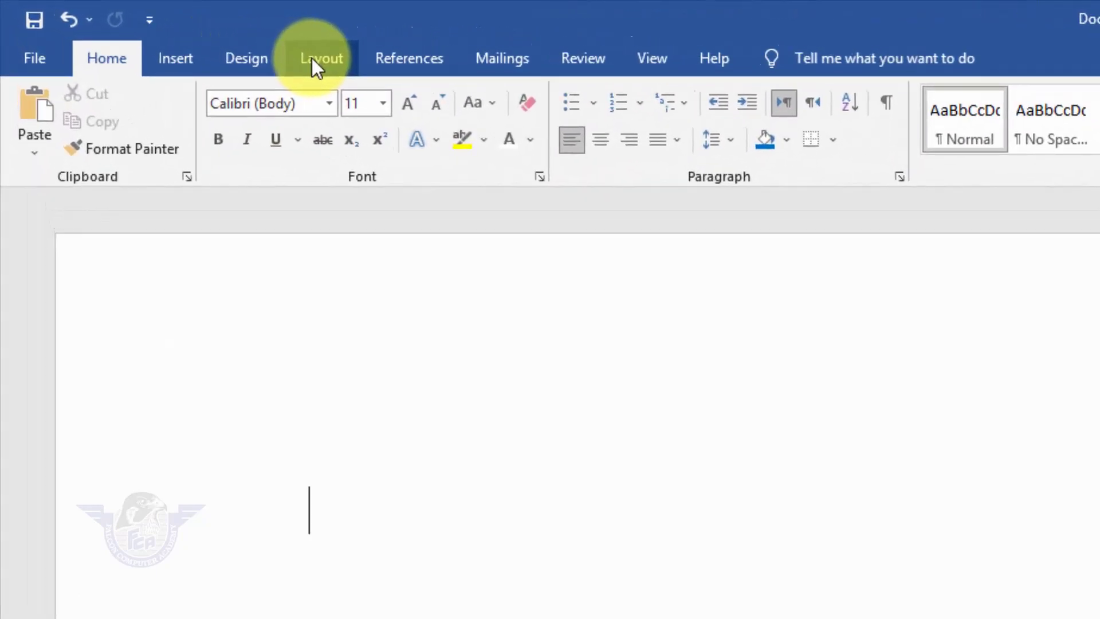
Set the paragraph spacing after to 0 pt and the page size to A4
{"action": "left_click", "coordinate": [311, 58]}
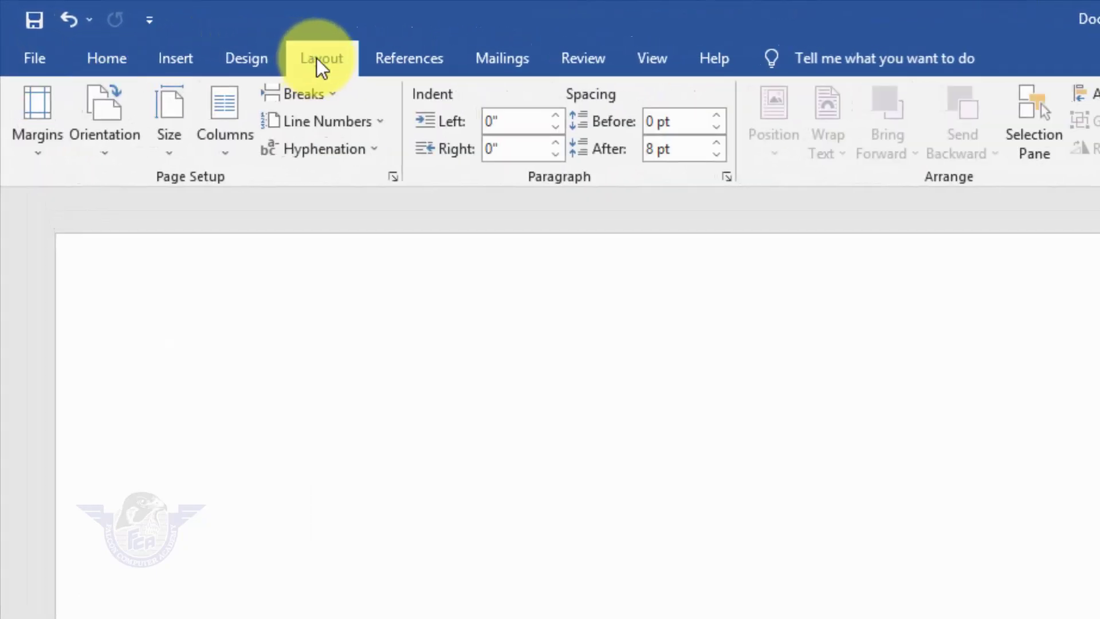
{"action": "left_click", "coordinate": [723, 157]}
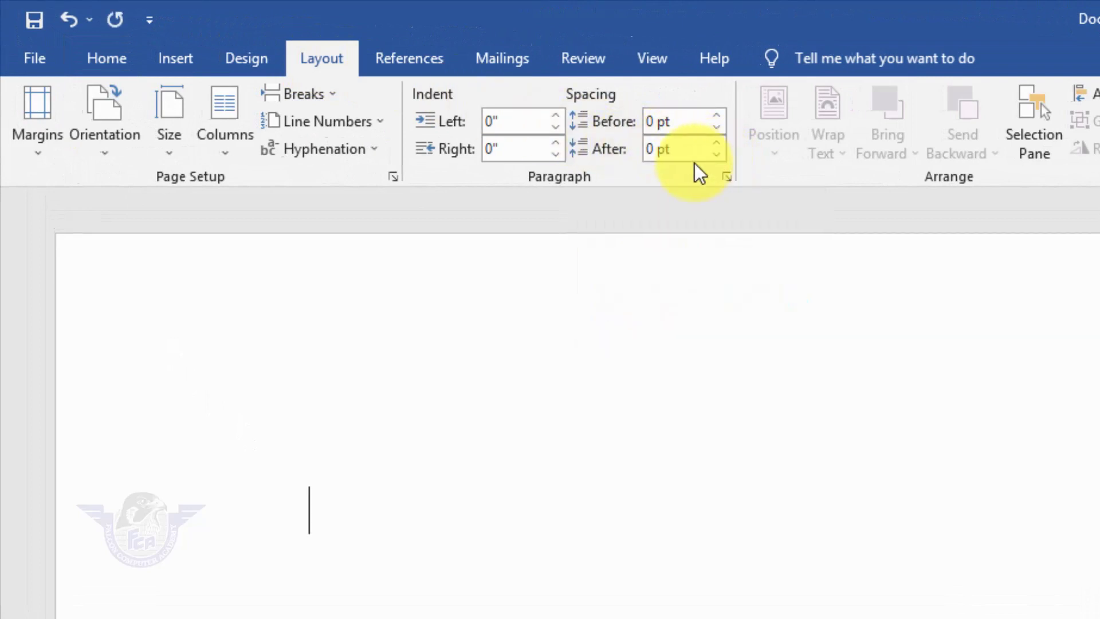
{"action": "left_click", "coordinate": [188, 162]}
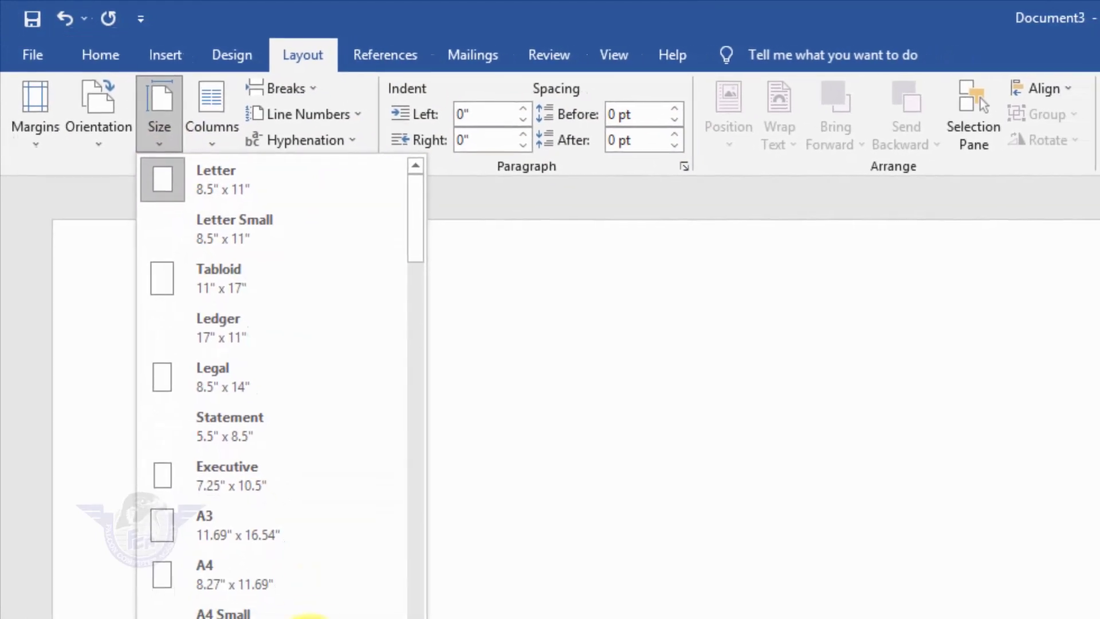
{"action": "left_click", "coordinate": [264, 583]}
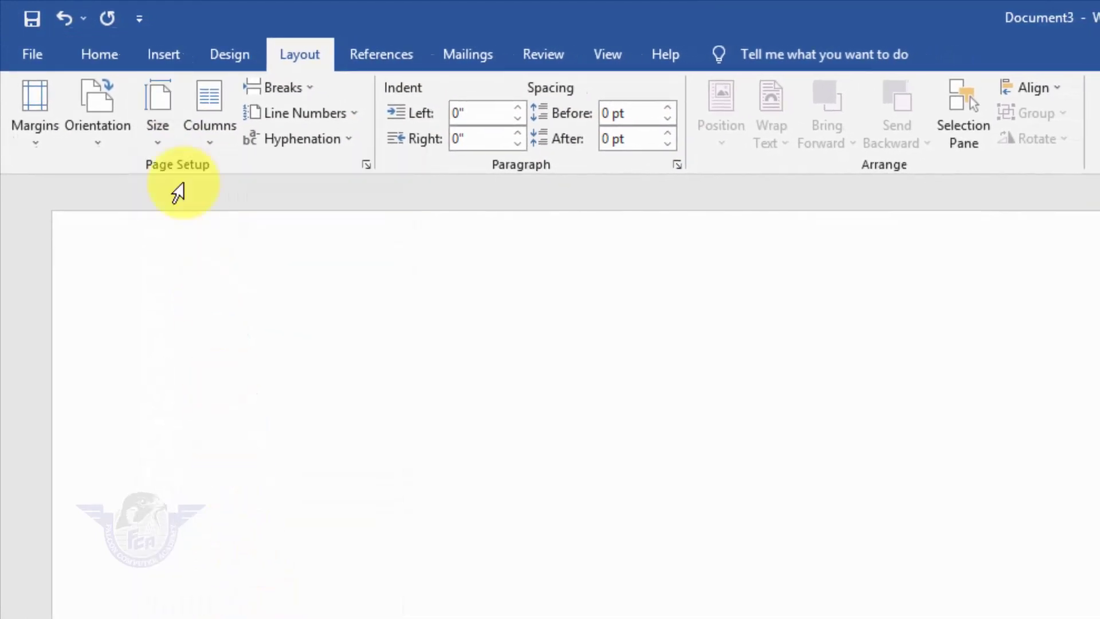
Change the page orientation to Landscape and apply the Normal margins of 1" on every side
{"action": "left_click", "coordinate": [82, 132]}
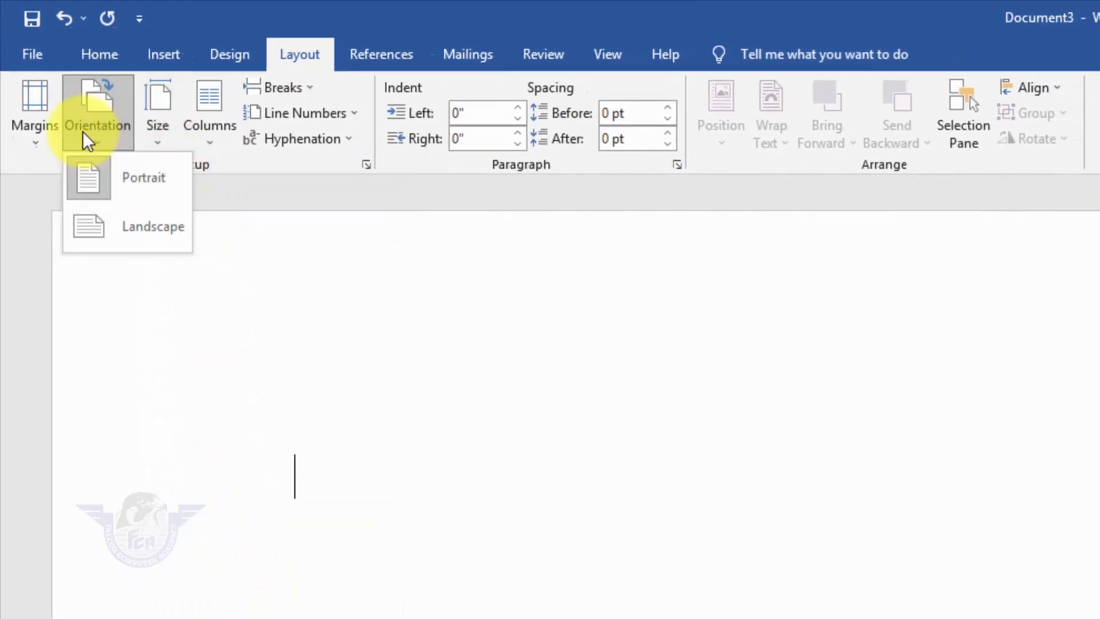
{"action": "left_click", "coordinate": [92, 232]}
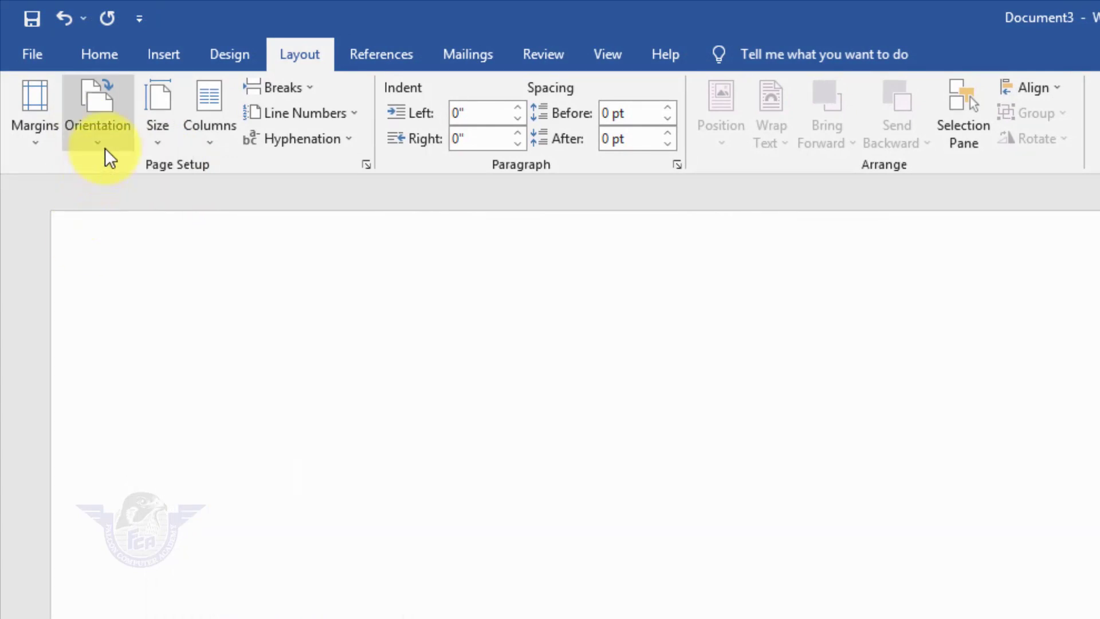
{"action": "left_click", "coordinate": [36, 146]}
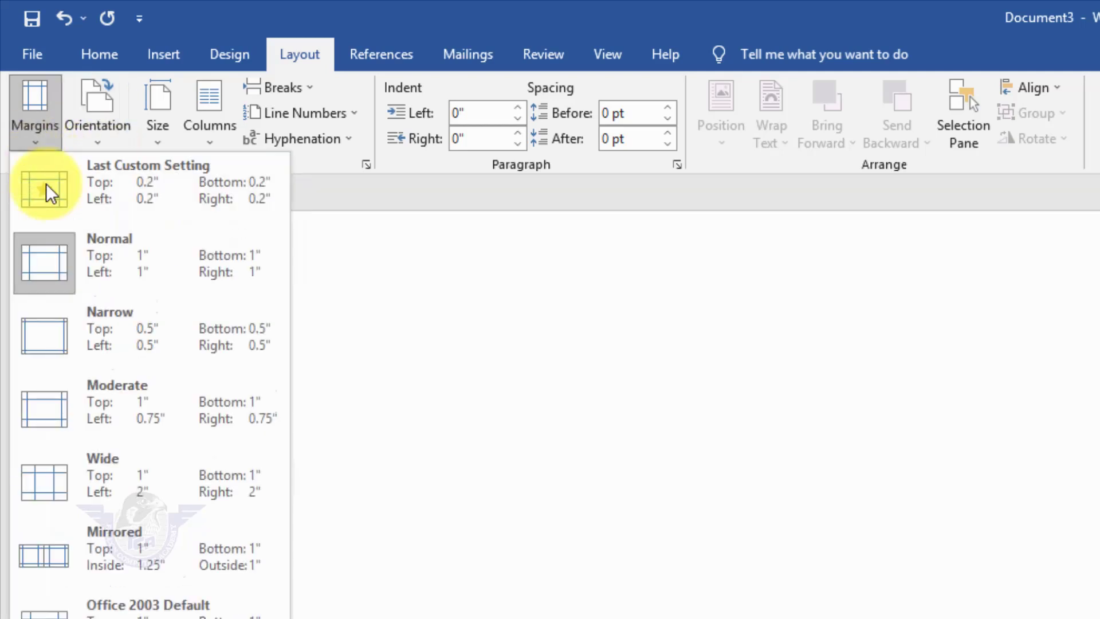
{"action": "left_click", "coordinate": [111, 256]}
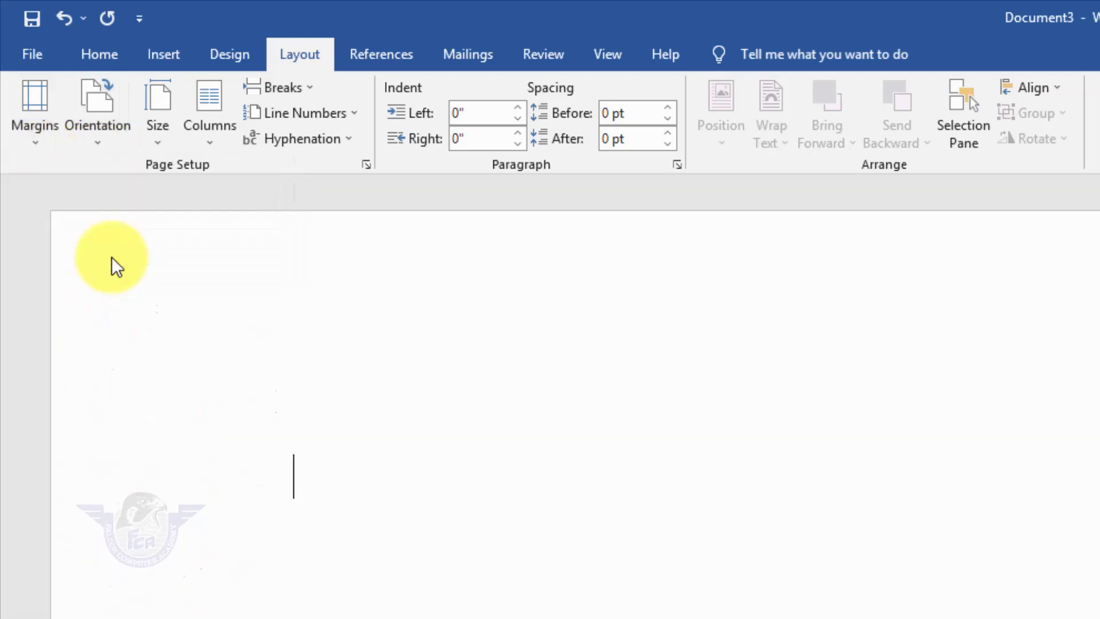
Save the document in the Documents folder as a Word Document named Falcon
{"action": "left_click", "coordinate": [30, 56]}
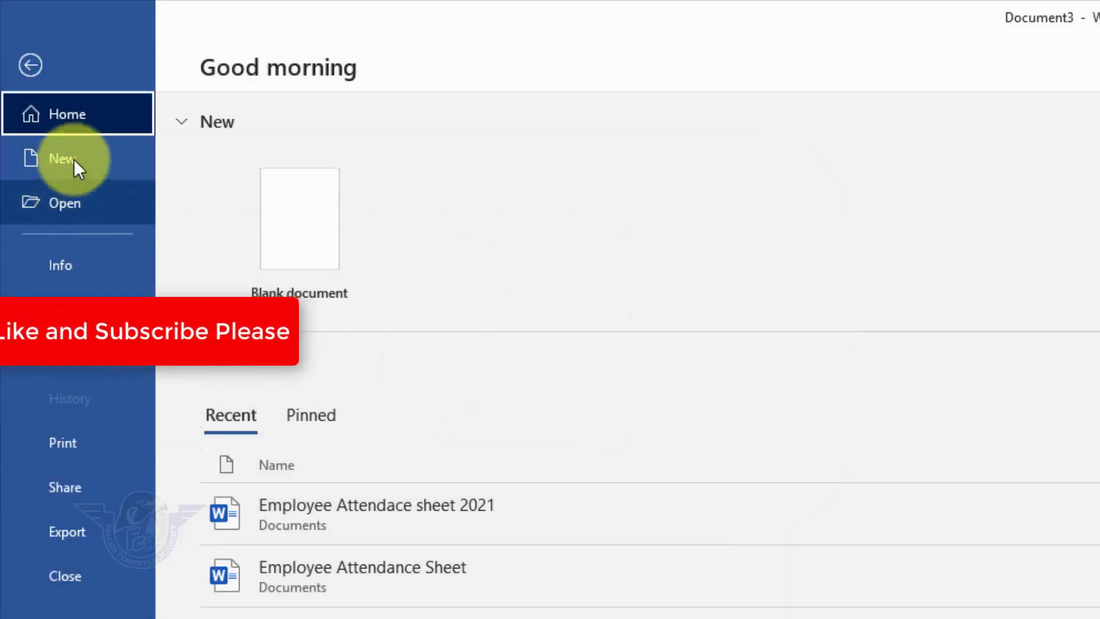
{"action": "left_click", "coordinate": [75, 350]}
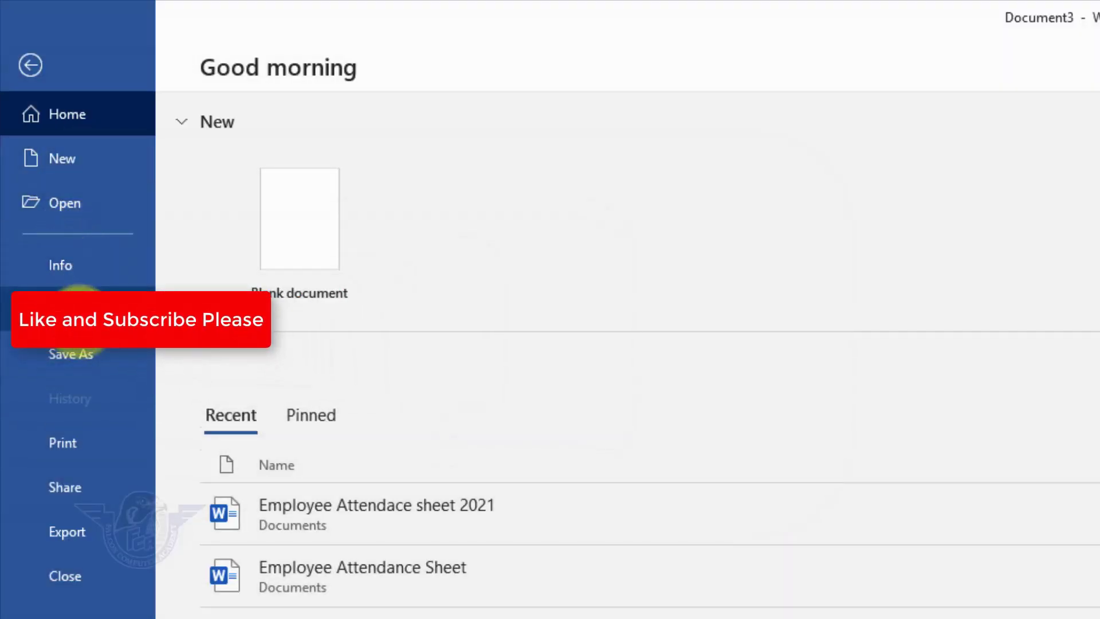
{"action": "left_click", "coordinate": [284, 375]}
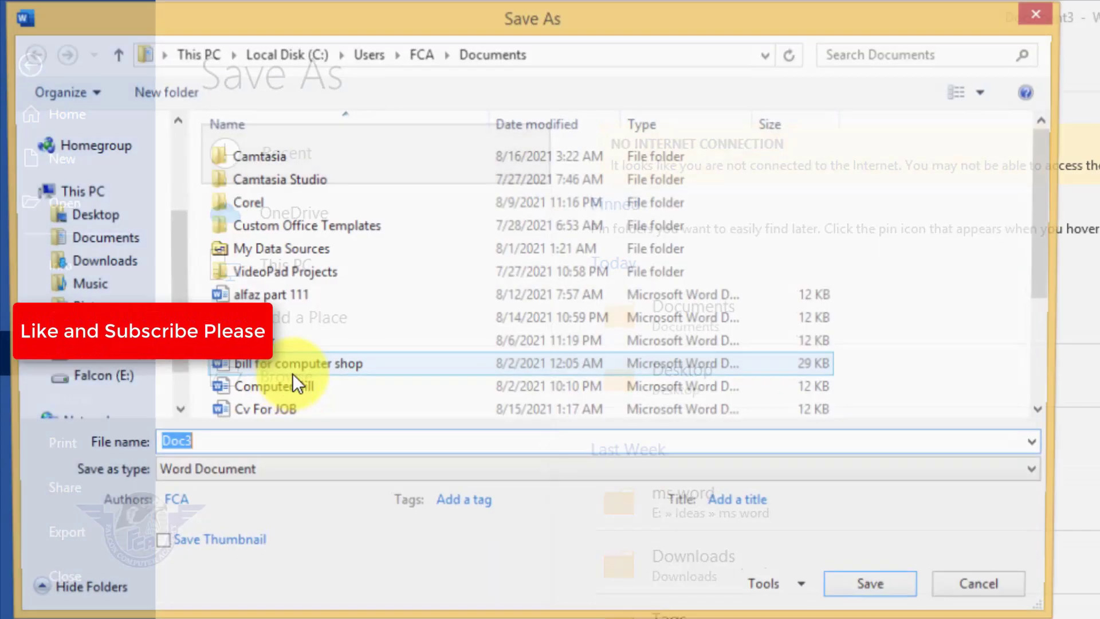
{"action": "type", "text": "Falcon"}
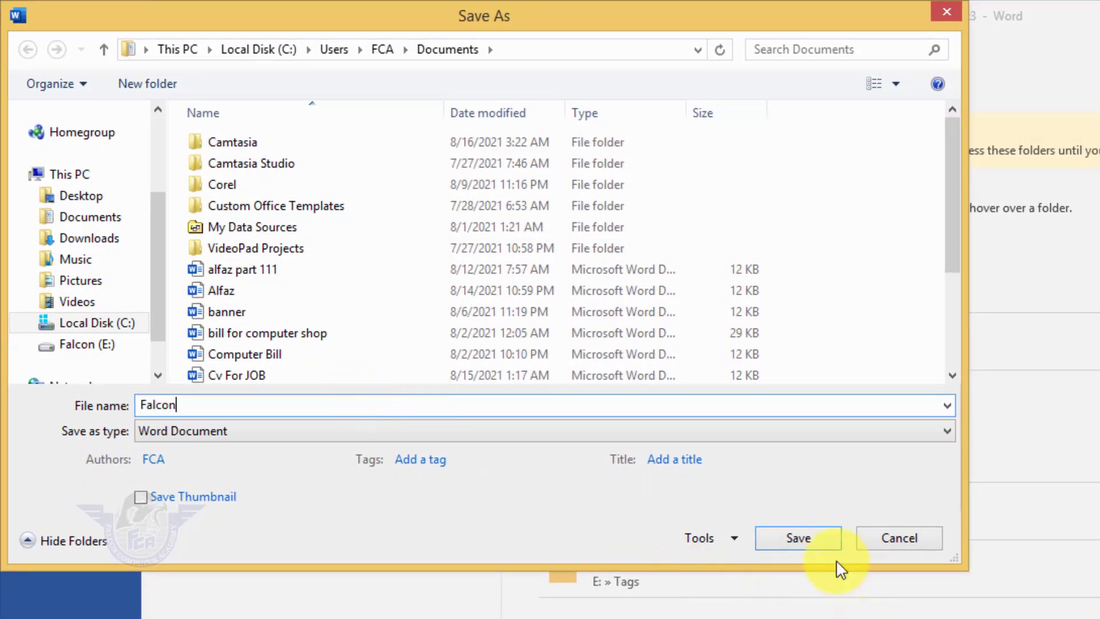
{"action": "left_click", "coordinate": [817, 549]}
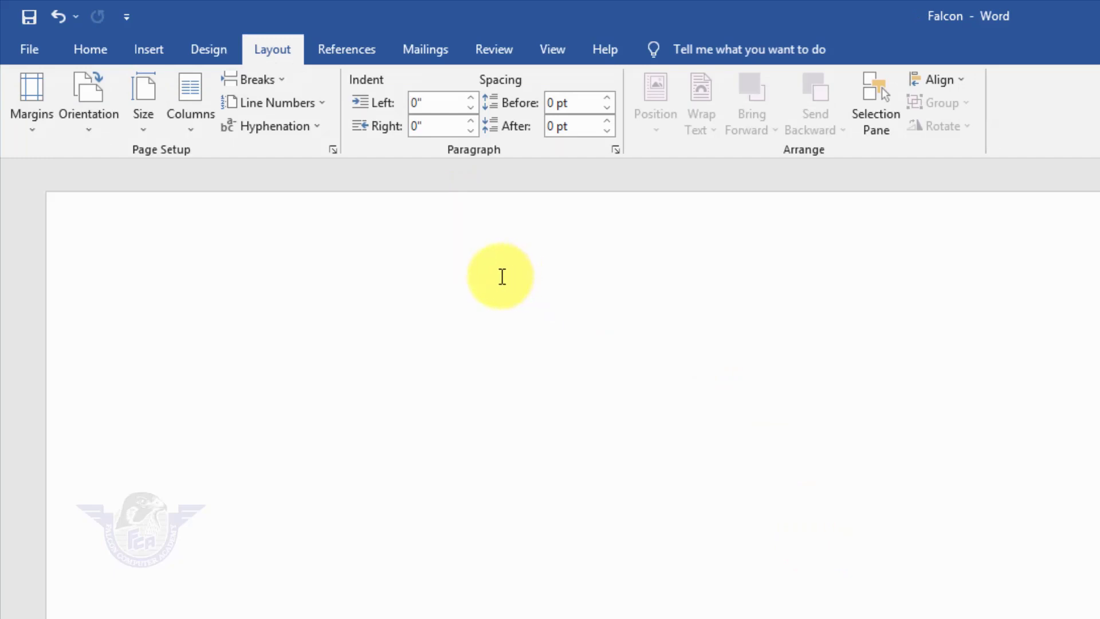
Set the page background to the lightest tint of the gold theme color
{"action": "left_click", "coordinate": [197, 44]}
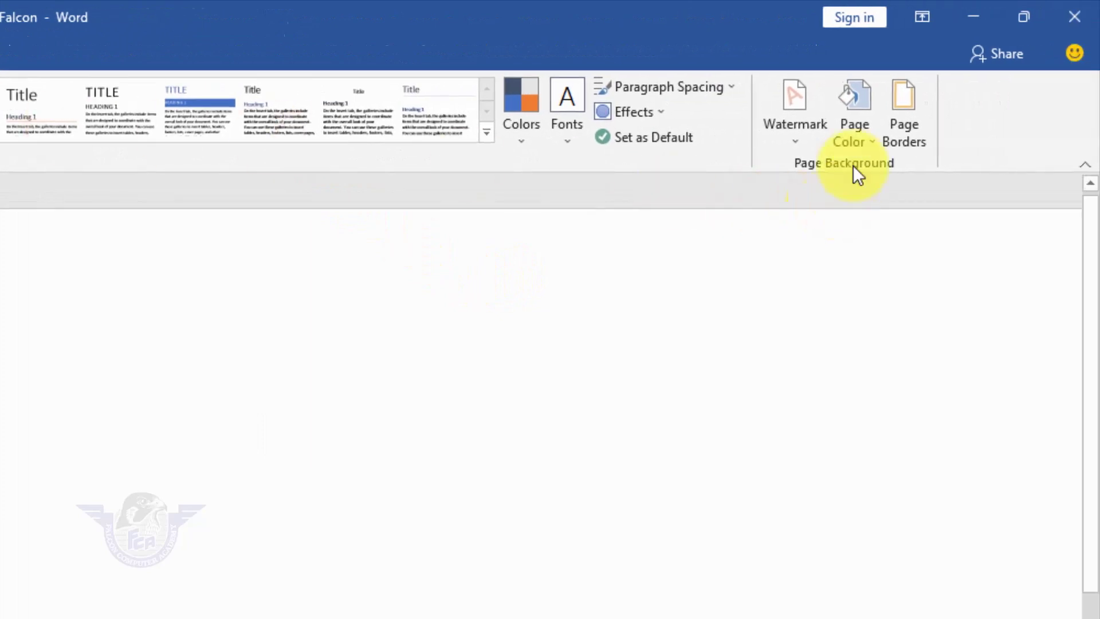
{"action": "left_click", "coordinate": [865, 141]}
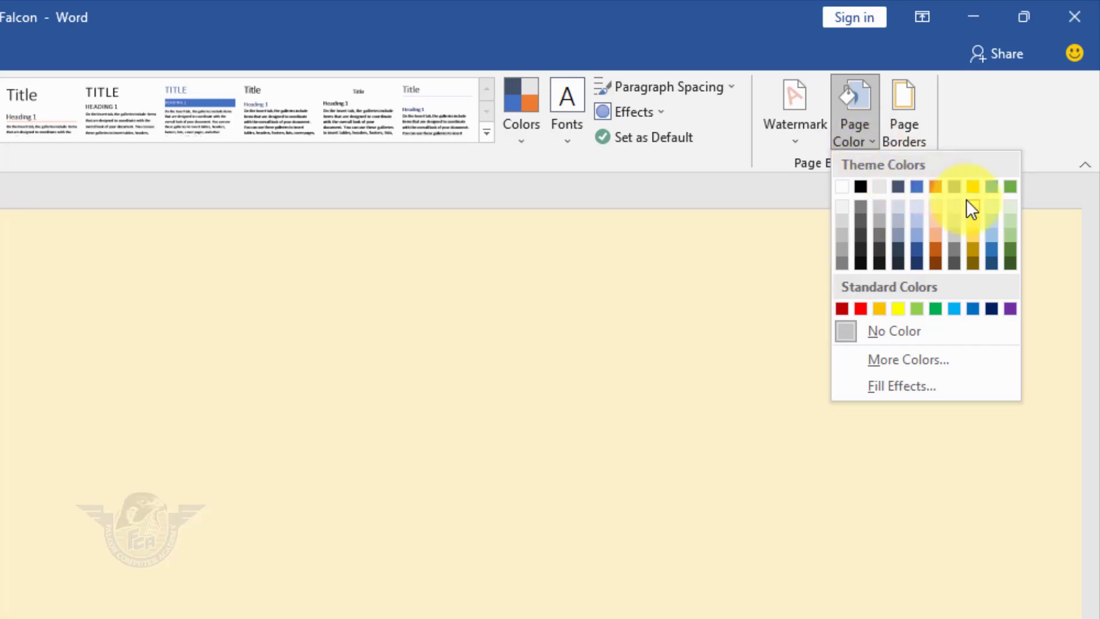
{"action": "left_click", "coordinate": [965, 201]}
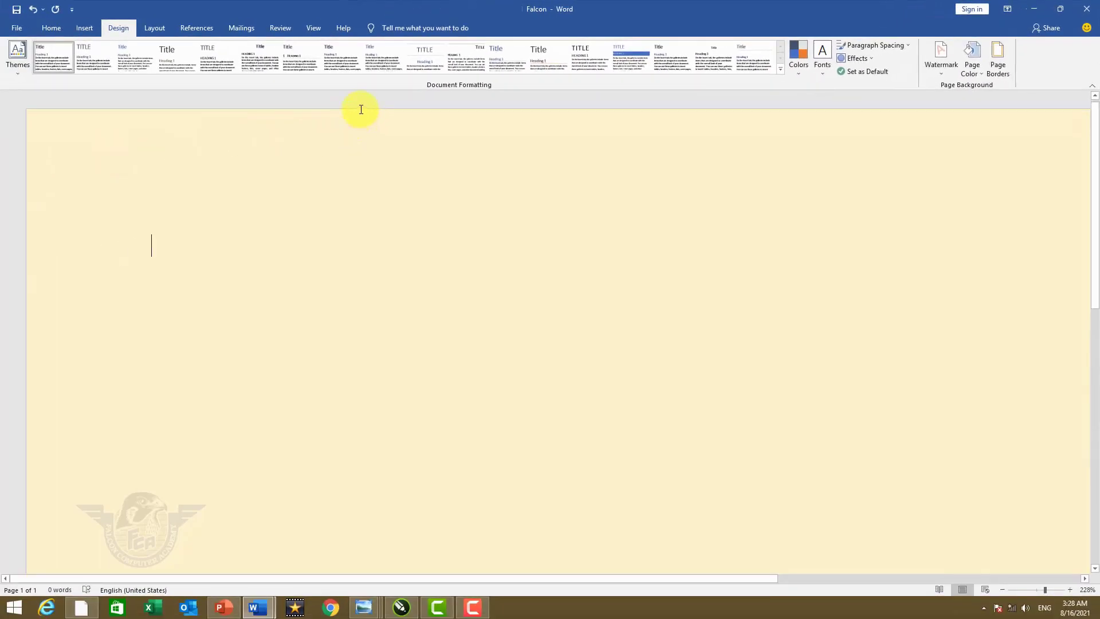
Enter the heading "Employee Attendance Sheet" on the first line of the page
{"action": "left_click", "coordinate": [314, 27]}
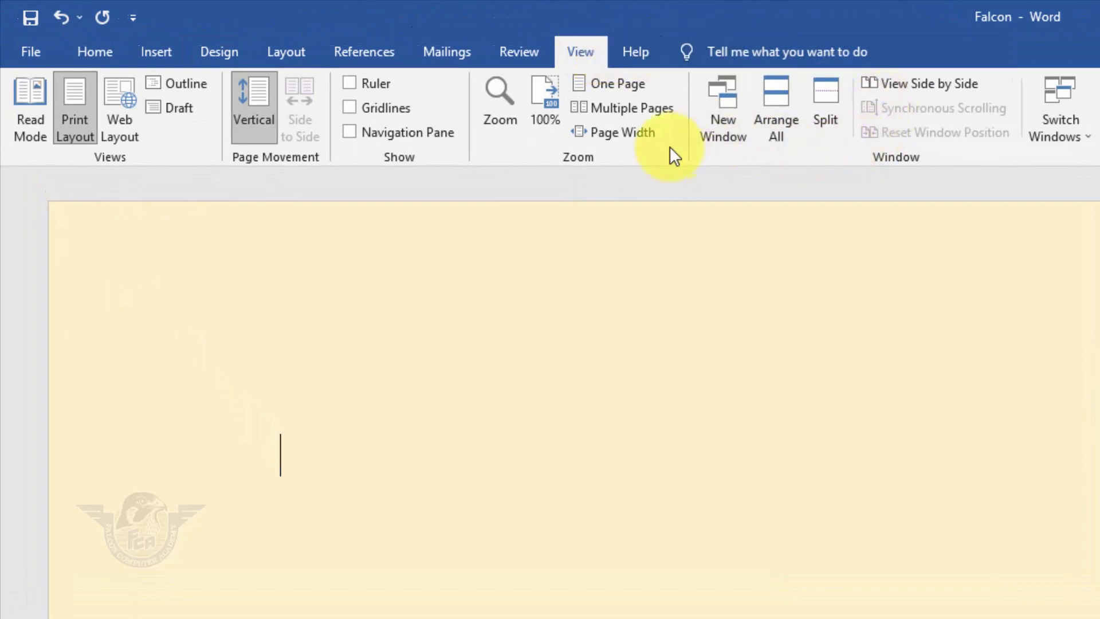
{"action": "left_click", "coordinate": [630, 131]}
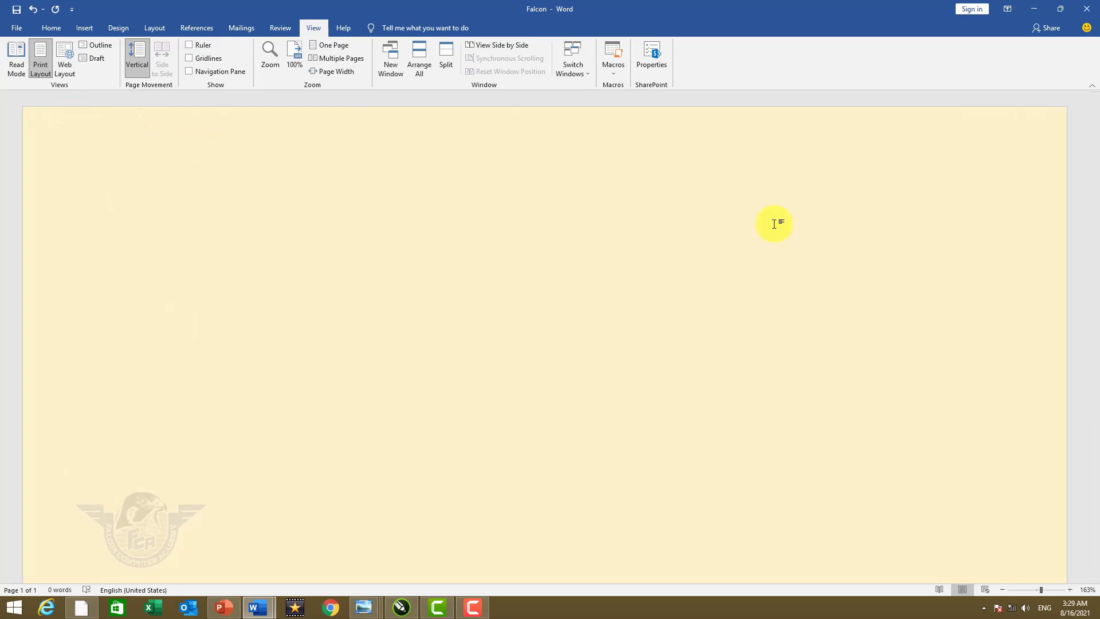
{"action": "type", "text": "EMployee"}
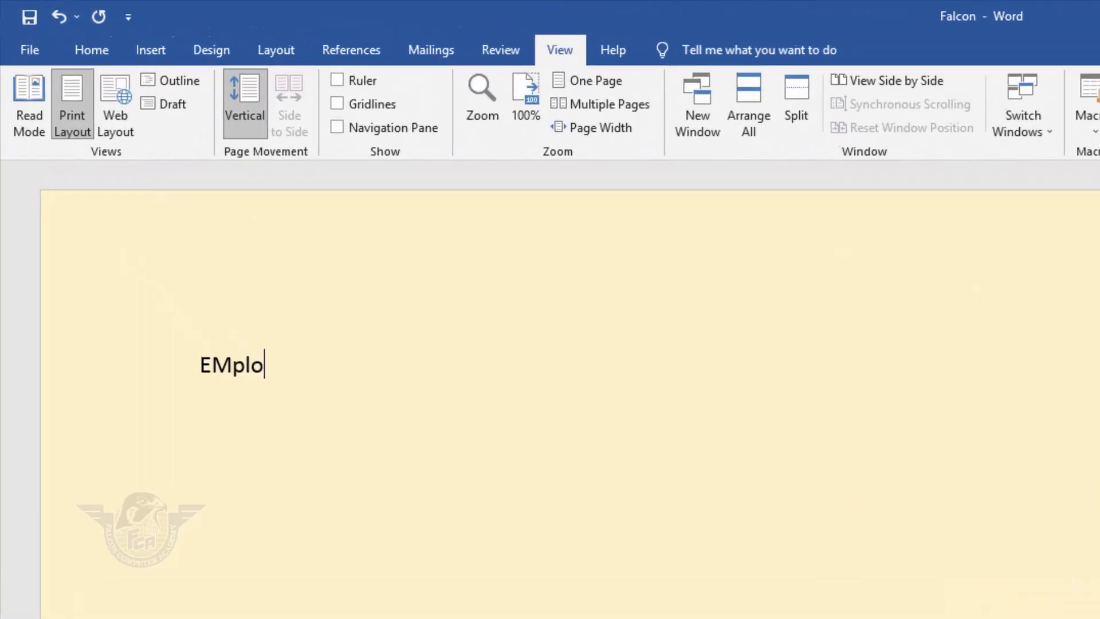
{"action": "key", "text": "BackSpace"}
{"action": "key", "text": "BackSpace"}
{"action": "key", "text": "BackSpace"}
{"action": "key", "text": "BackSpace"}
{"action": "key", "text": "BackSpace"}
{"action": "key", "text": "BackSpace"}
{"action": "key", "text": "BackSpace"}
{"action": "key", "text": "BackSpace"}
{"action": "type", "text": "mploye"}
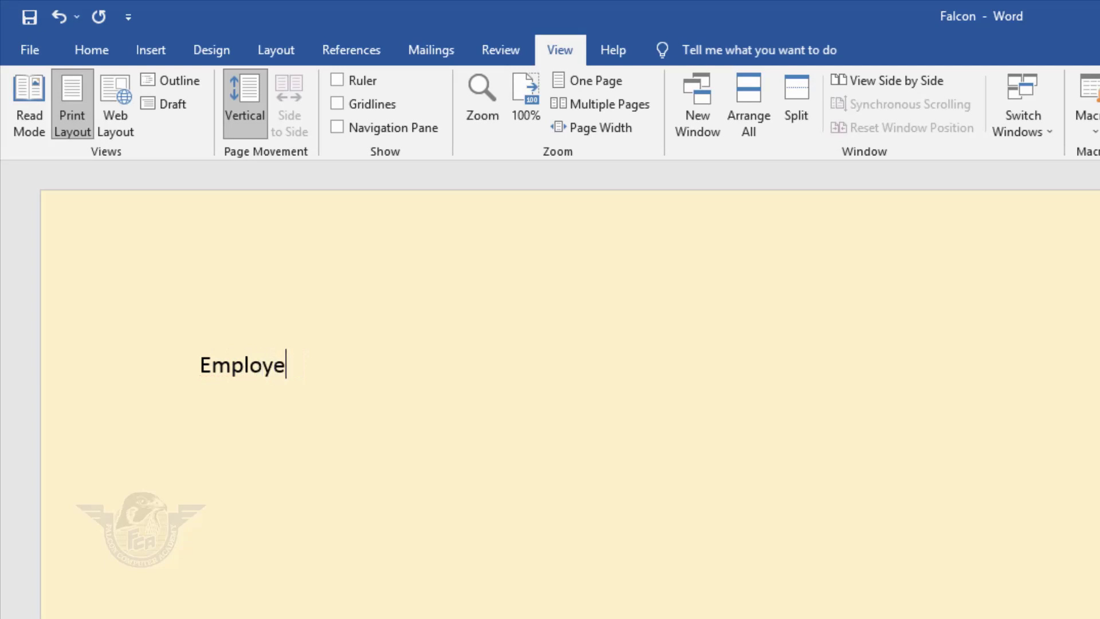
{"action": "type", "text": "e Attenda"}
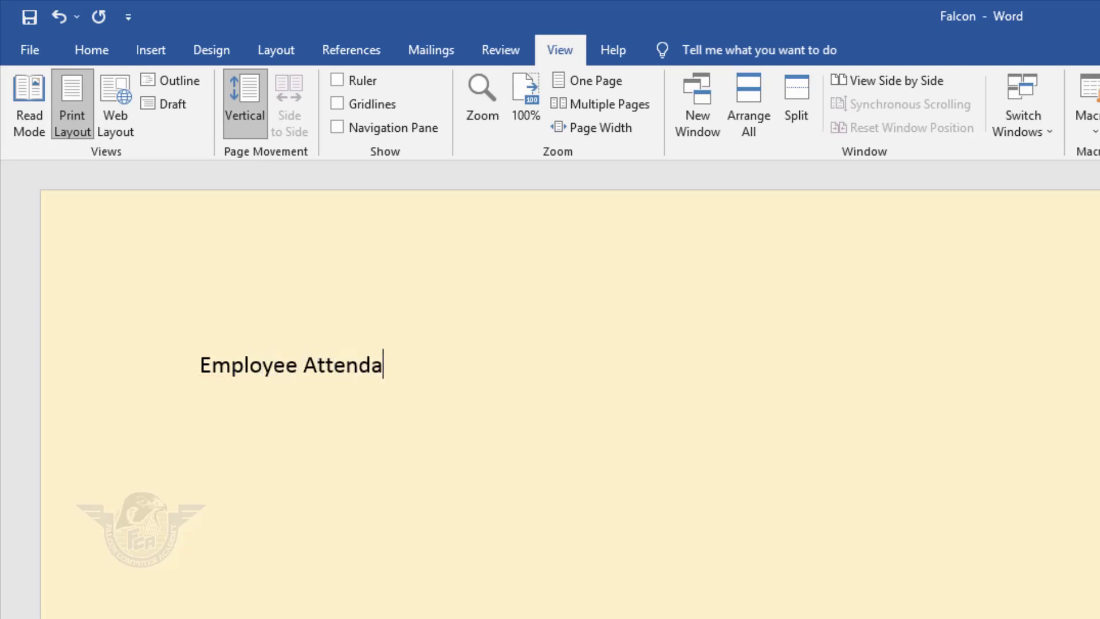
{"action": "type", "text": "nce Sheet"}
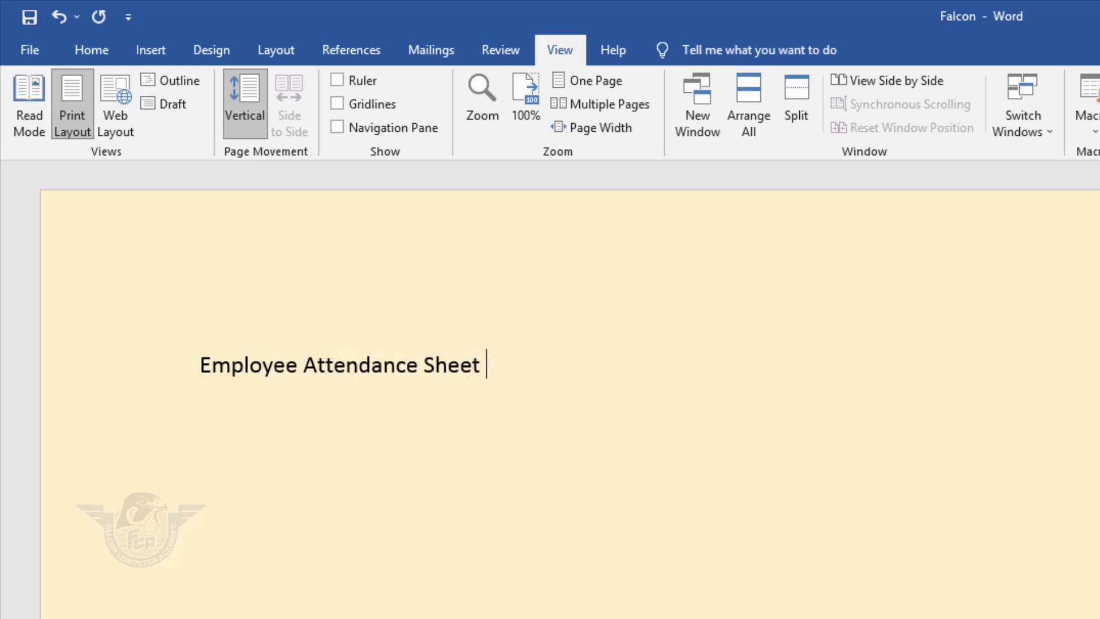
Add a second line reading "Employee name:" followed by a long underscore blank for filling in
{"action": "key", "text": "Return"}
{"action": "type", "text": "Employee name"}
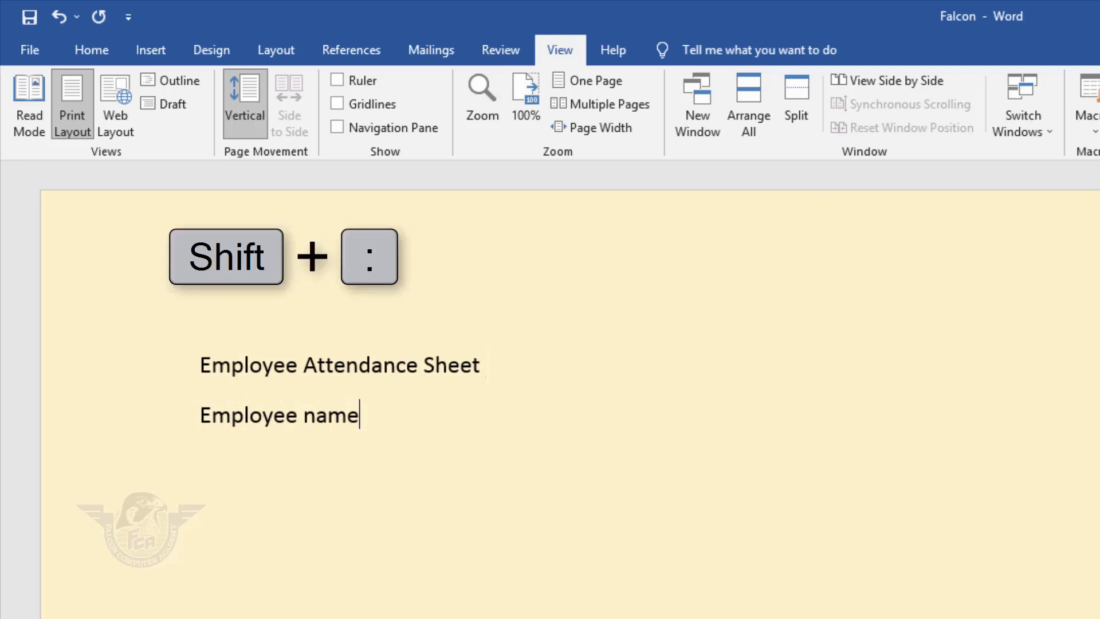
{"action": "type", "text": ":"}
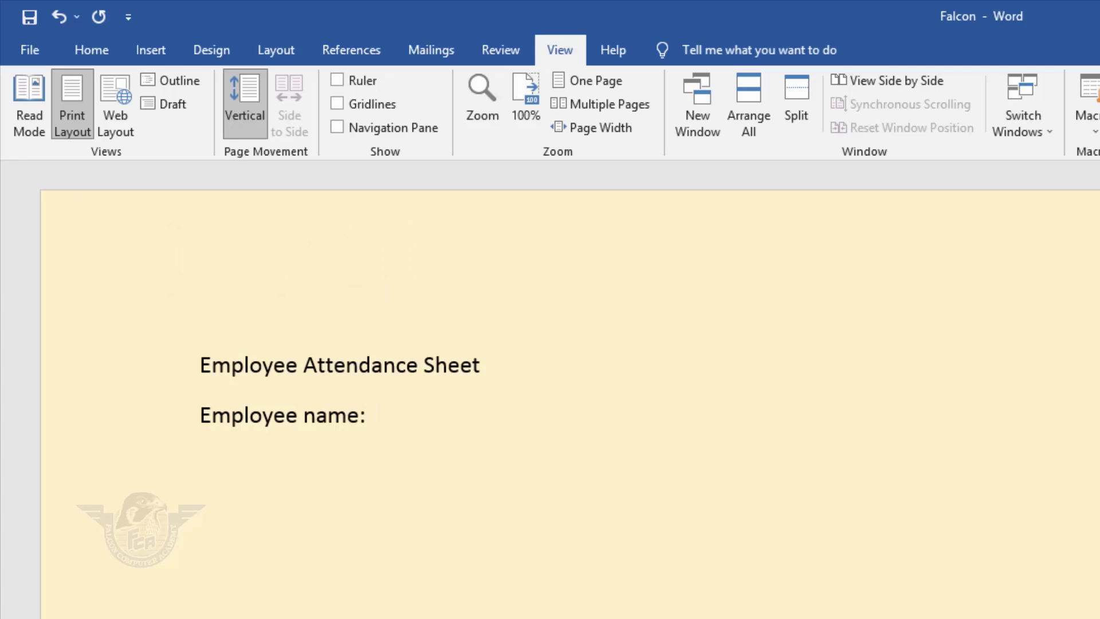
{"action": "type", "text": "_"}
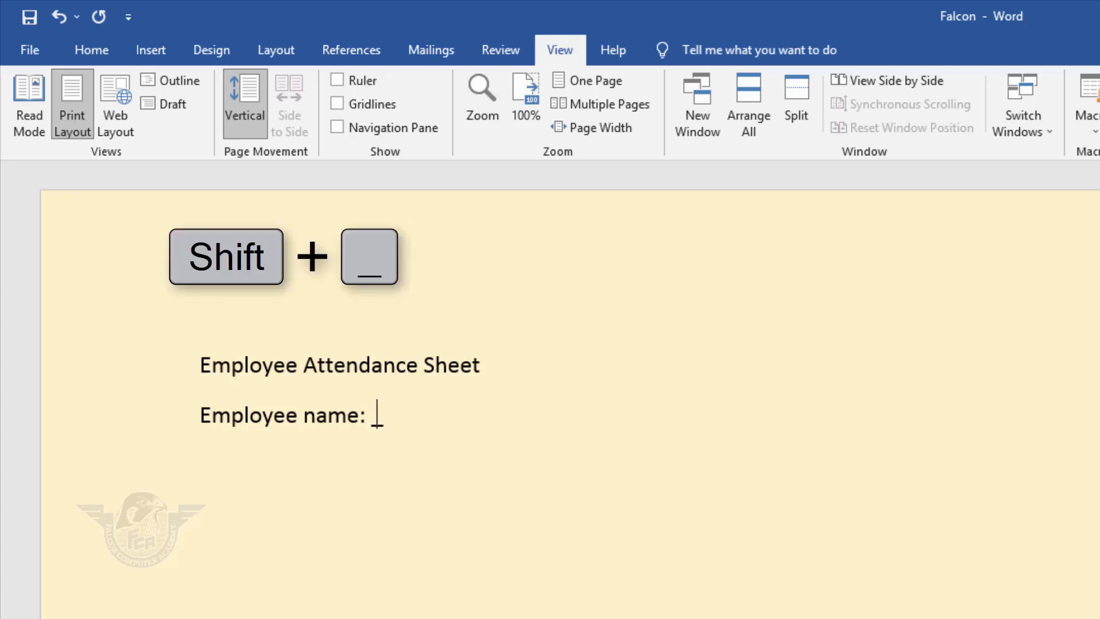
{"action": "type", "text": "____________________________________"}
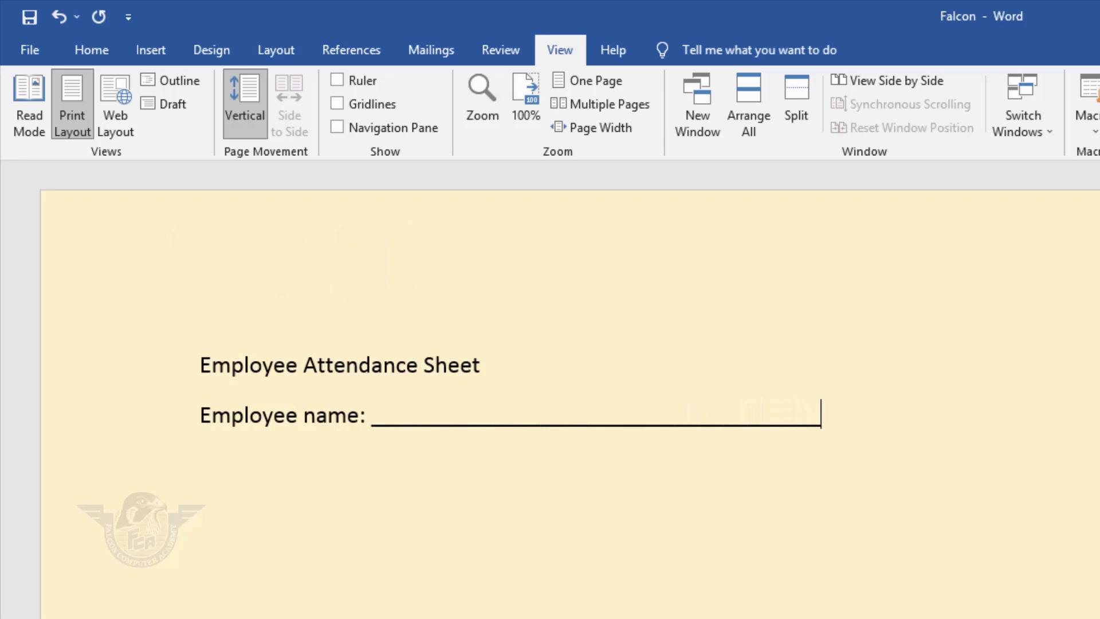
{"action": "type", "text": "__"}
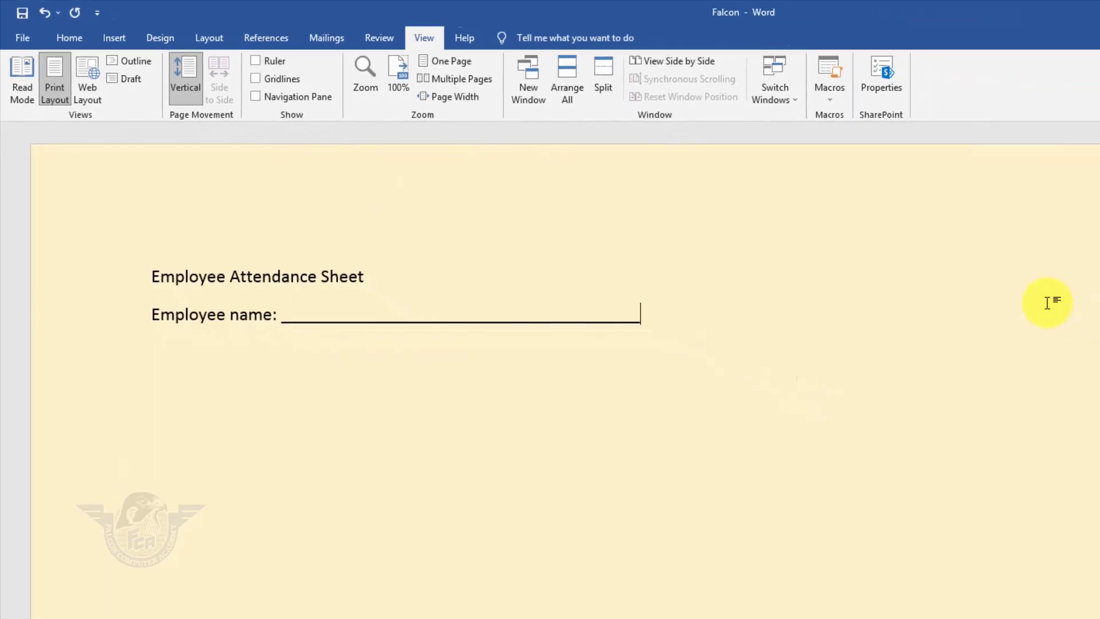
Add a tab-spaced "Department:" label with an underscore blank on the employee name line, ending with another tab space
{"action": "key", "text": "Tab"}
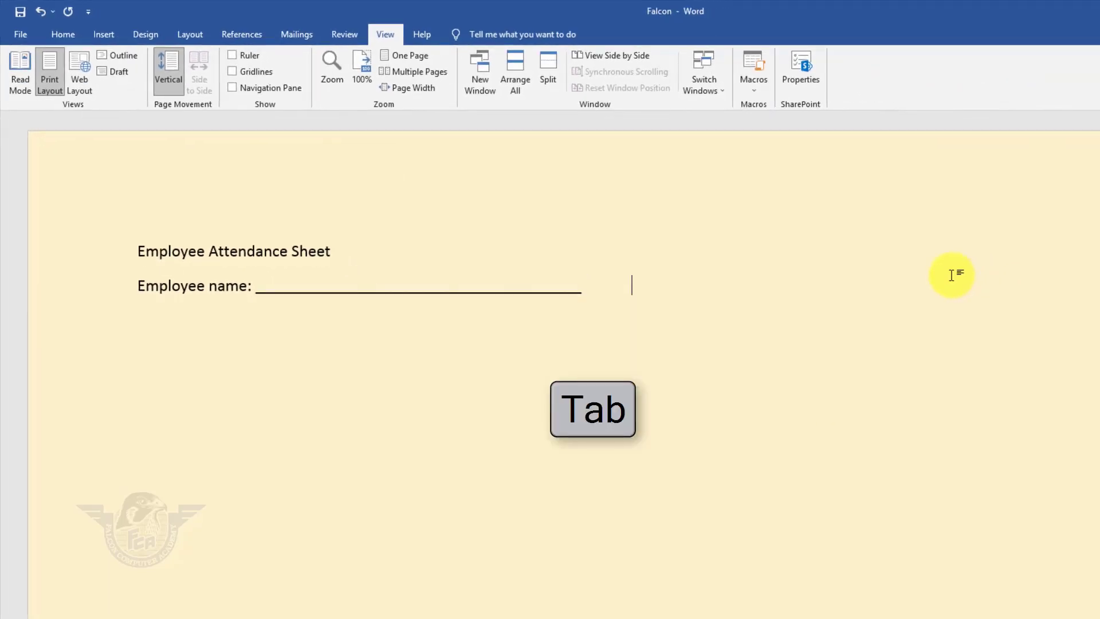
{"action": "type", "text": "Depart"}
{"action": "type", "text": "ment"}
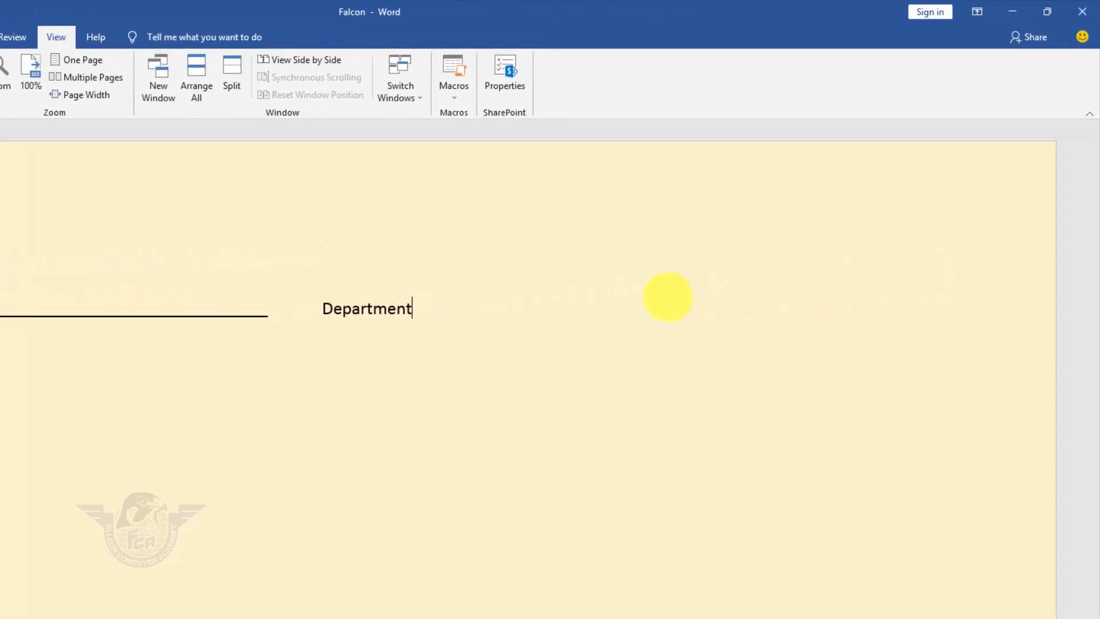
{"action": "type", "text": ": _"}
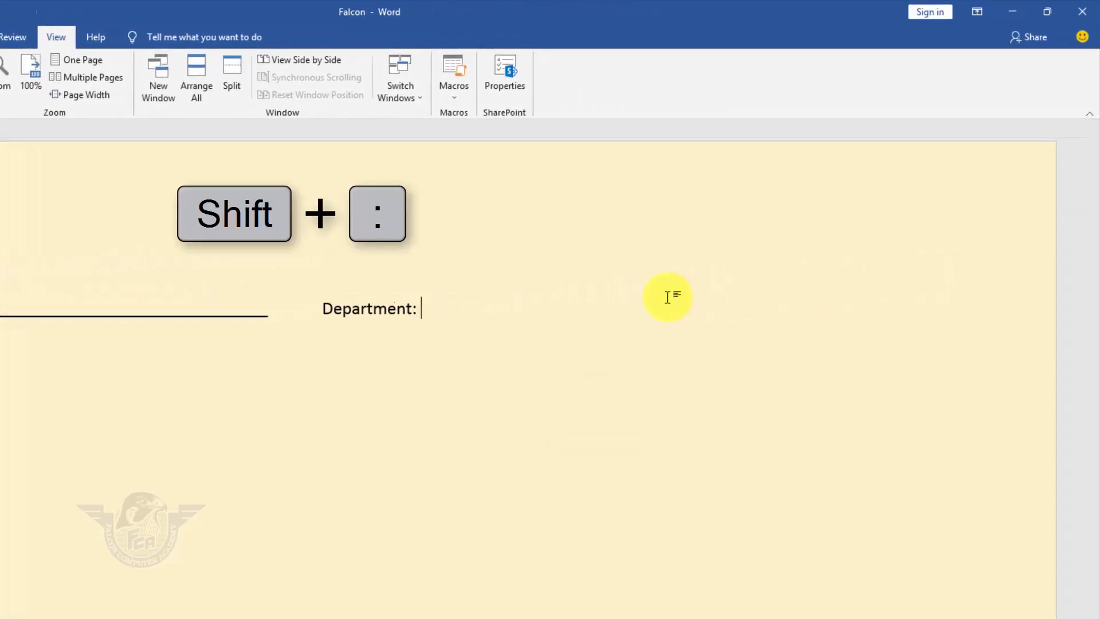
{"action": "type", "text": "______________________"}
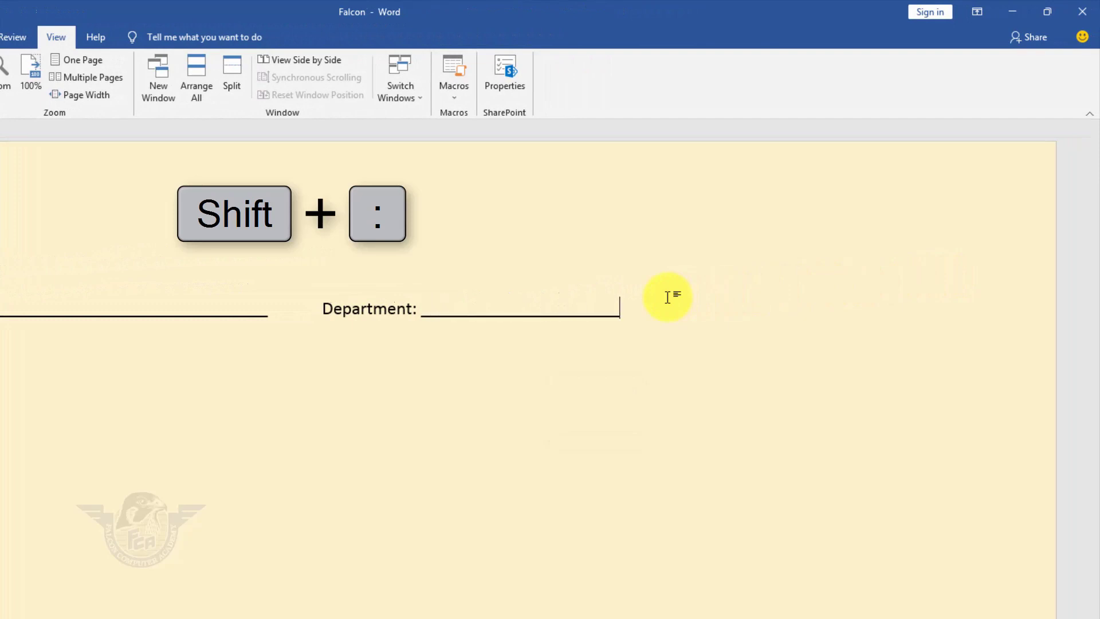
{"action": "key", "text": "Tab"}
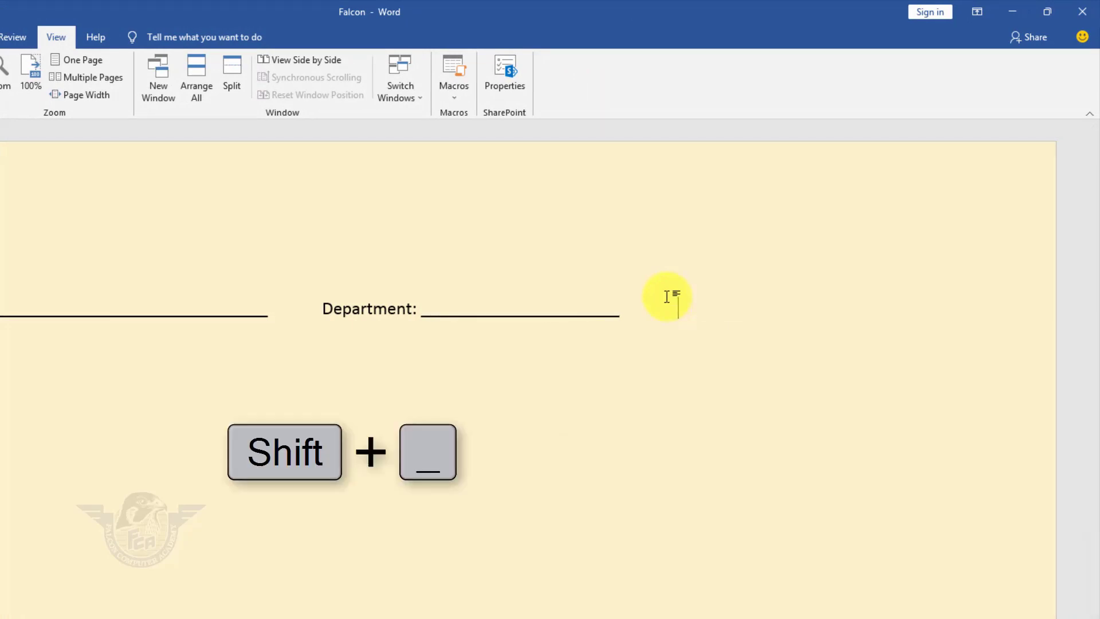
Add a "Position:" label after the department blank, followed by an underscore blank filling the rest of that line
{"action": "type", "text": "Positio"}
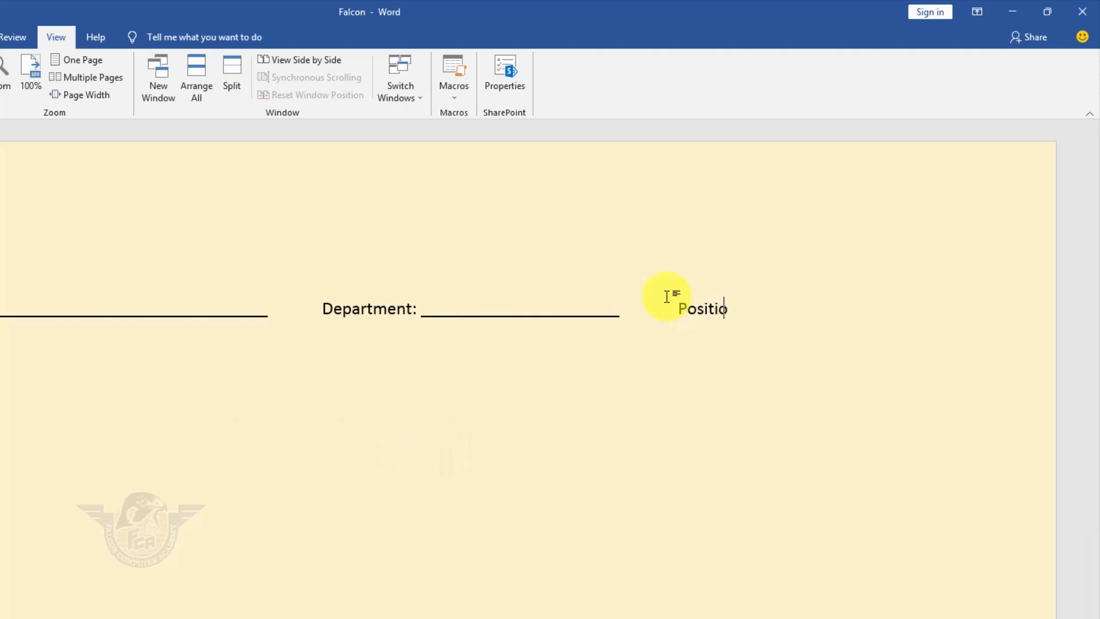
{"action": "type", "text": "n: ___________________"}
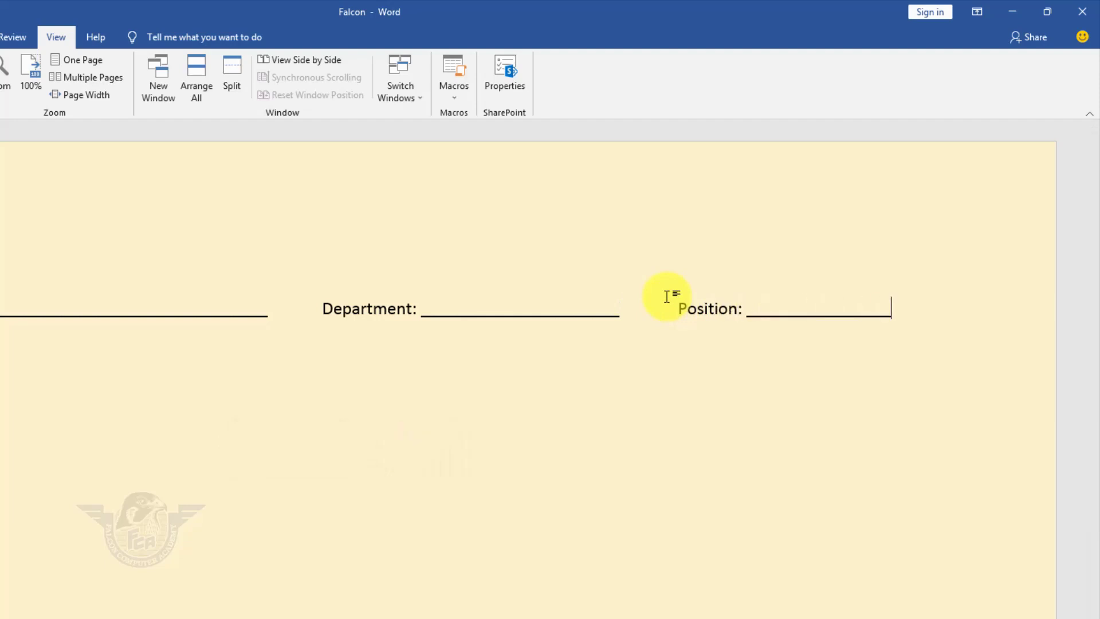
{"action": "type", "text": "_______"}
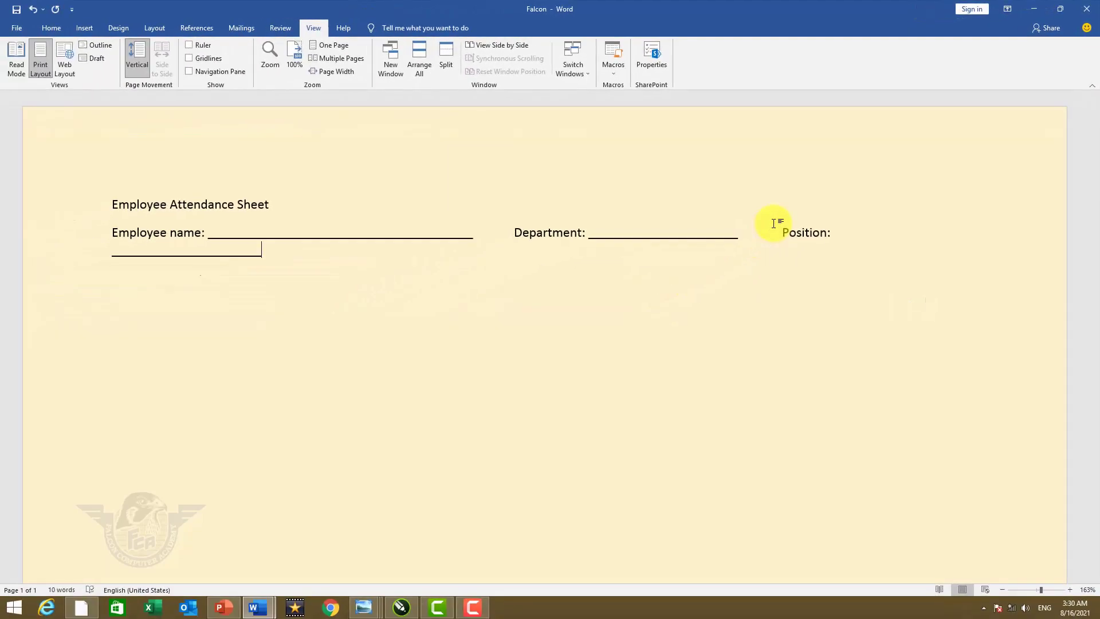
{"action": "key", "text": "BackSpace"}
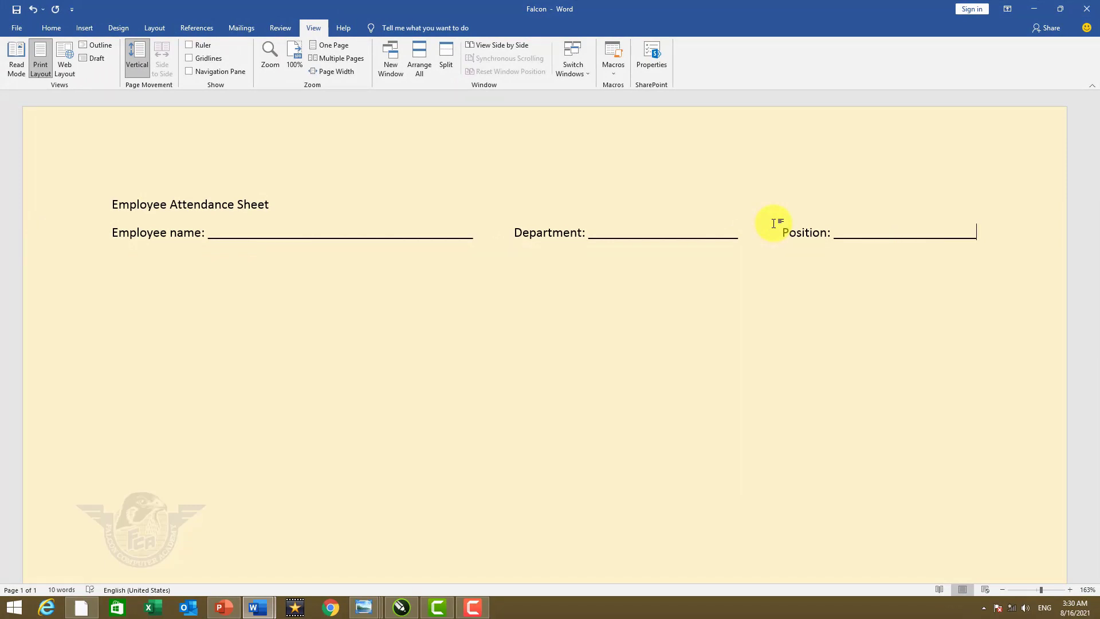
Start a third line reading "Address:" followed by a long underscore blank
{"action": "key", "text": "Return"}
{"action": "type", "text": "Add"}
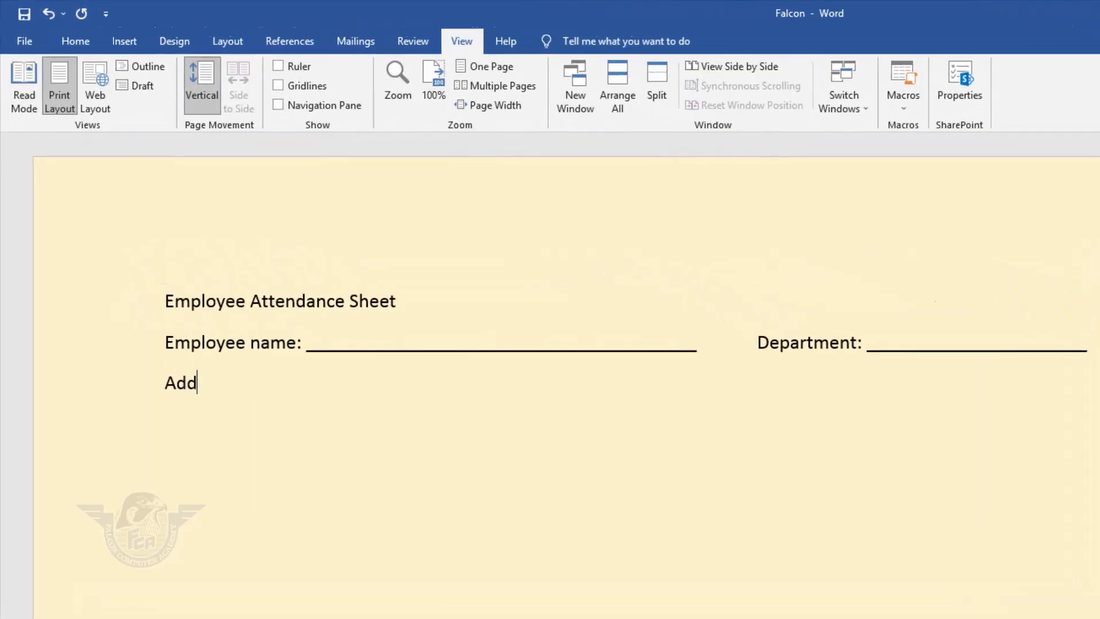
{"action": "type", "text": "ress: _________________________________"}
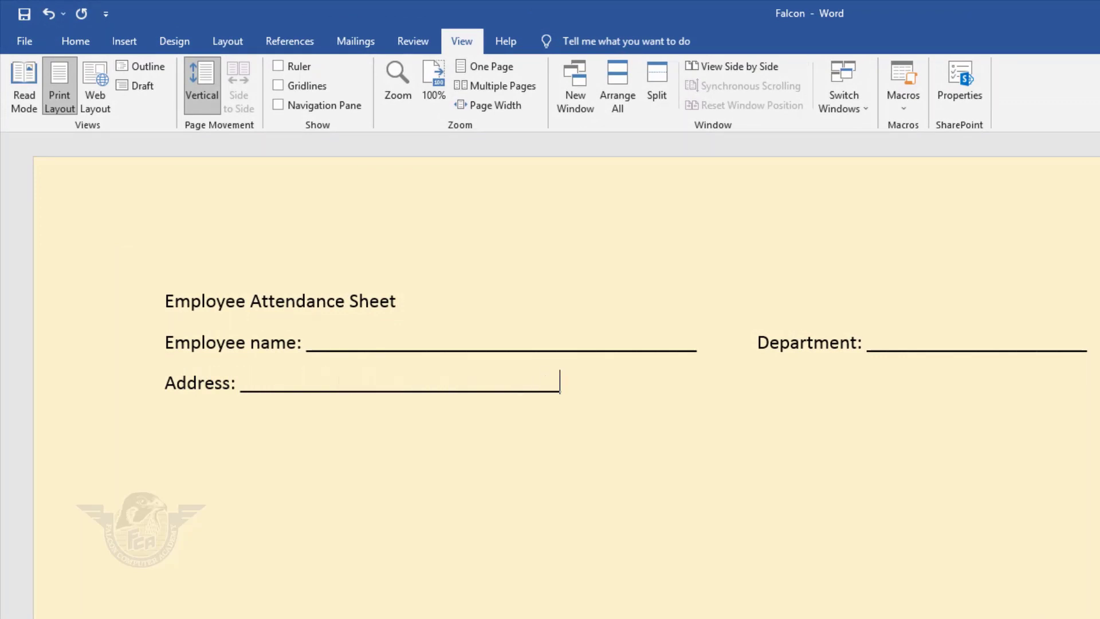
{"action": "type", "text": "______________"}
{"action": "type", "text": "_________________________________________"}
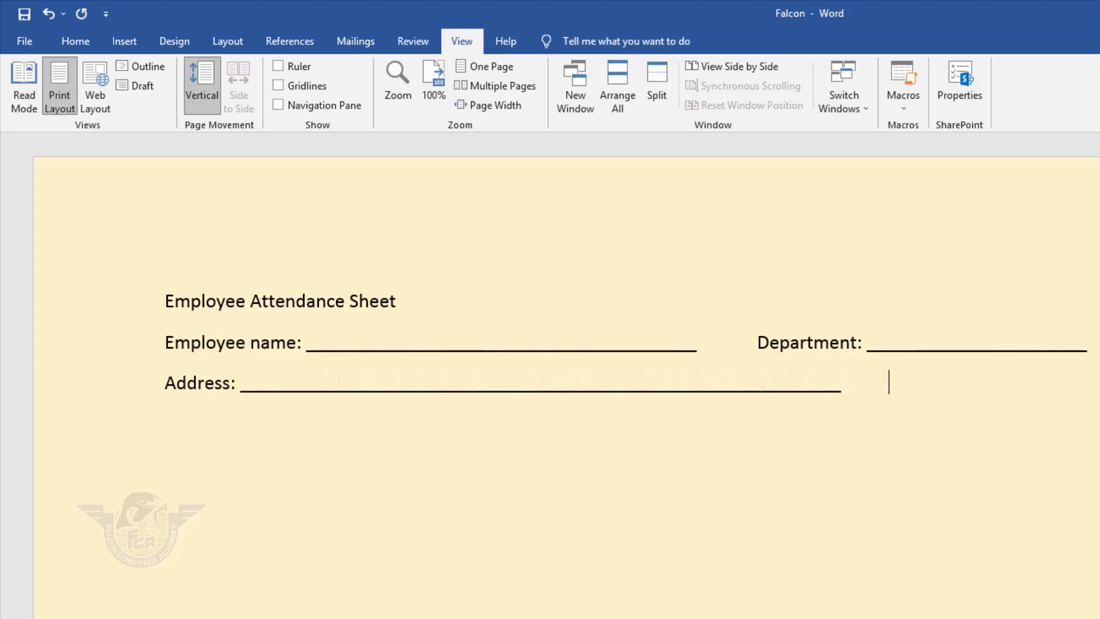
Add a spaced "Phone Number:" label after the address blank, with an underscore blank to the line's end, and start a new line
{"action": "type", "text": "          Phone Number"}
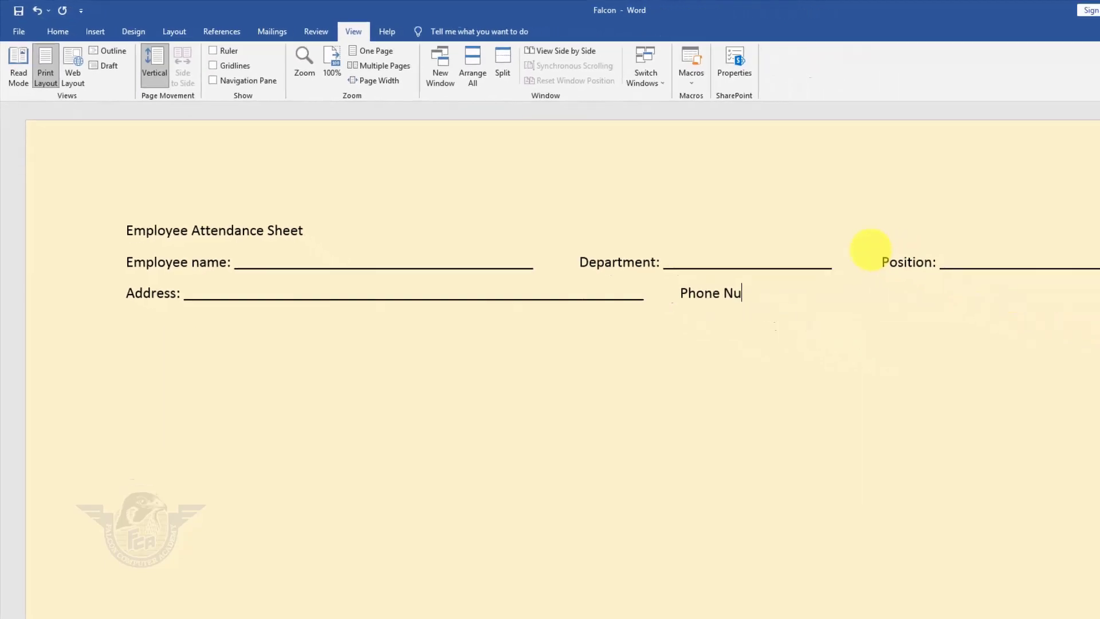
{"action": "type", "text": ": _"}
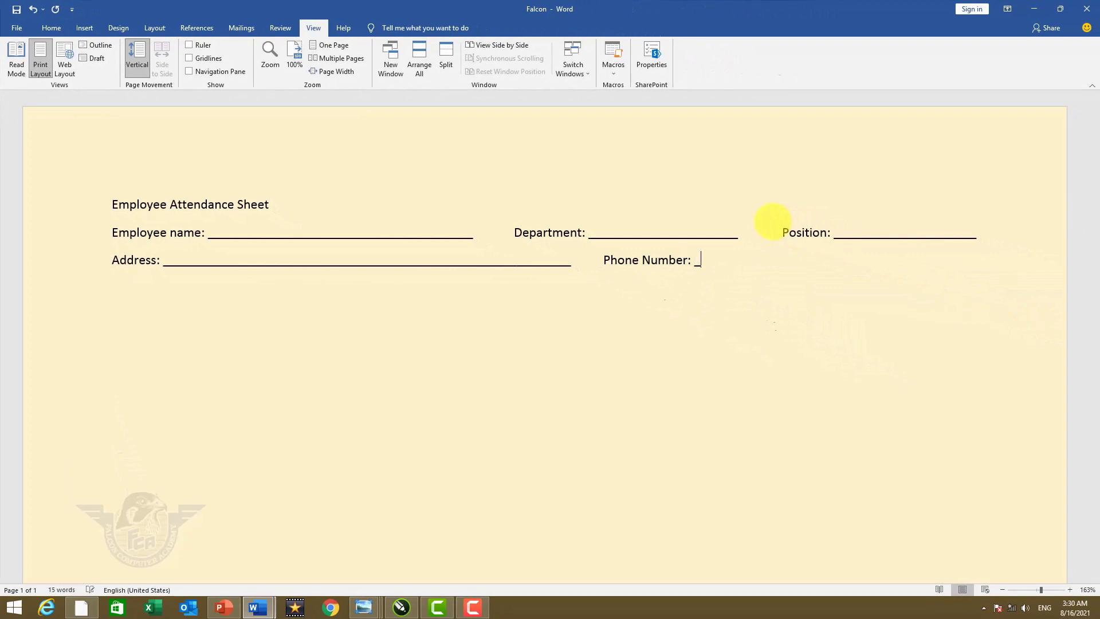
{"action": "type", "text": "___________________________________________"}
{"action": "key", "text": "BackSpace"}
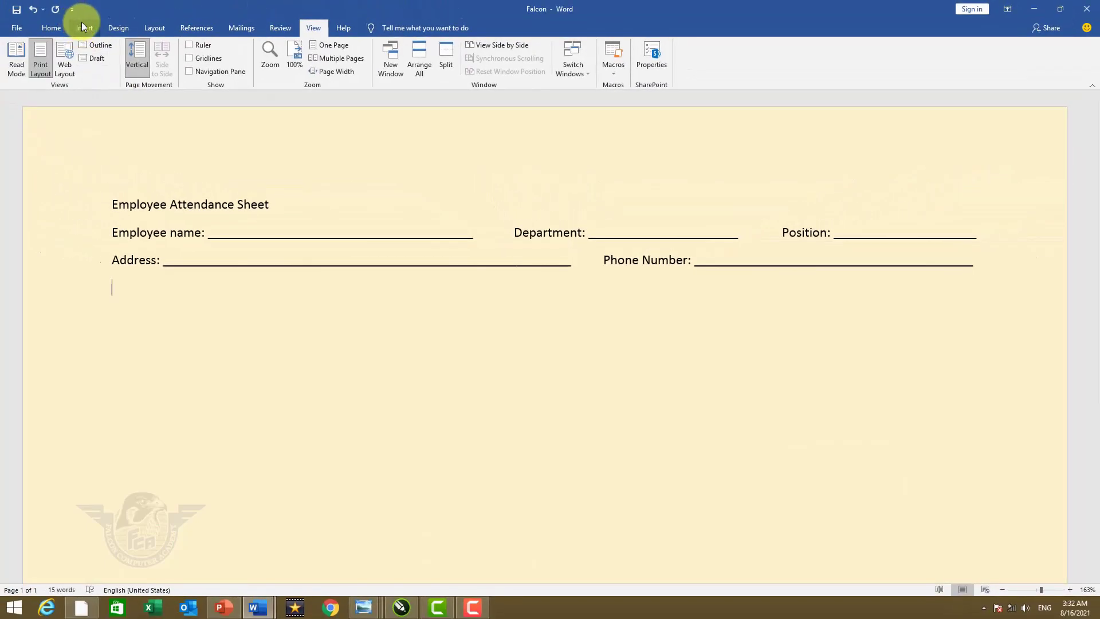
Insert a table with 32 columns and 13 rows, with fixed auto column width, below the address line
{"action": "left_click", "coordinate": [79, 27]}
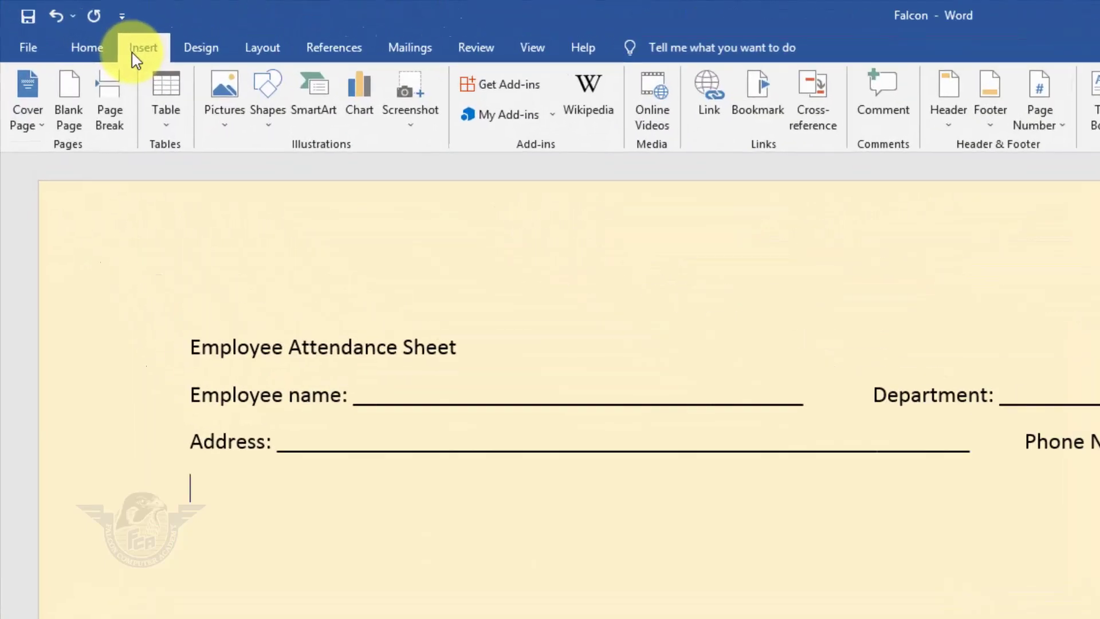
{"action": "left_click", "coordinate": [98, 69]}
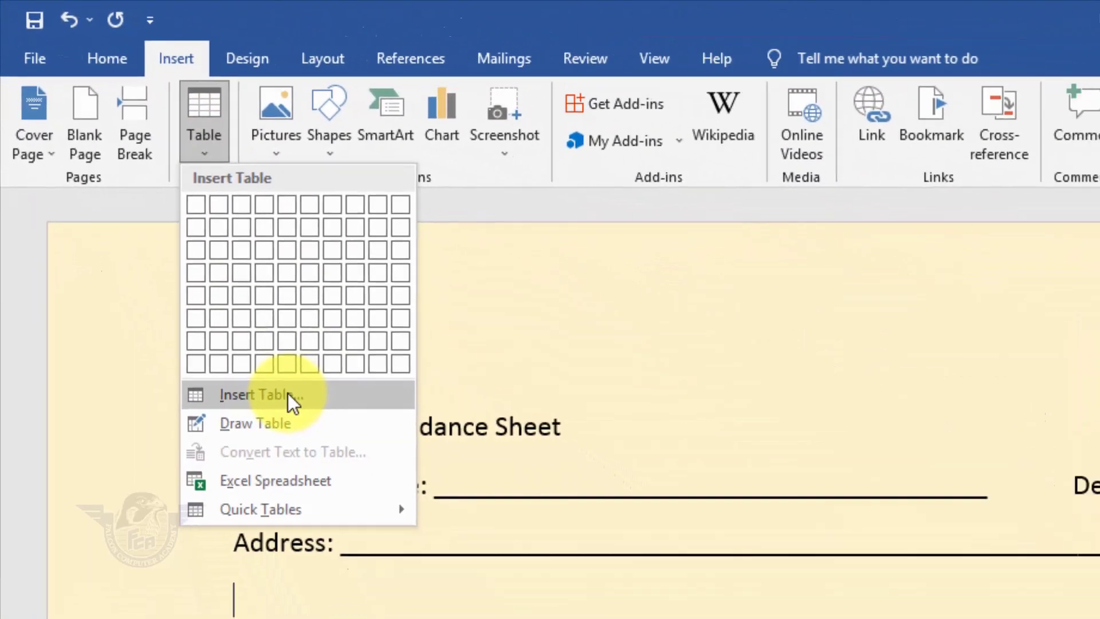
{"action": "left_click", "coordinate": [332, 442]}
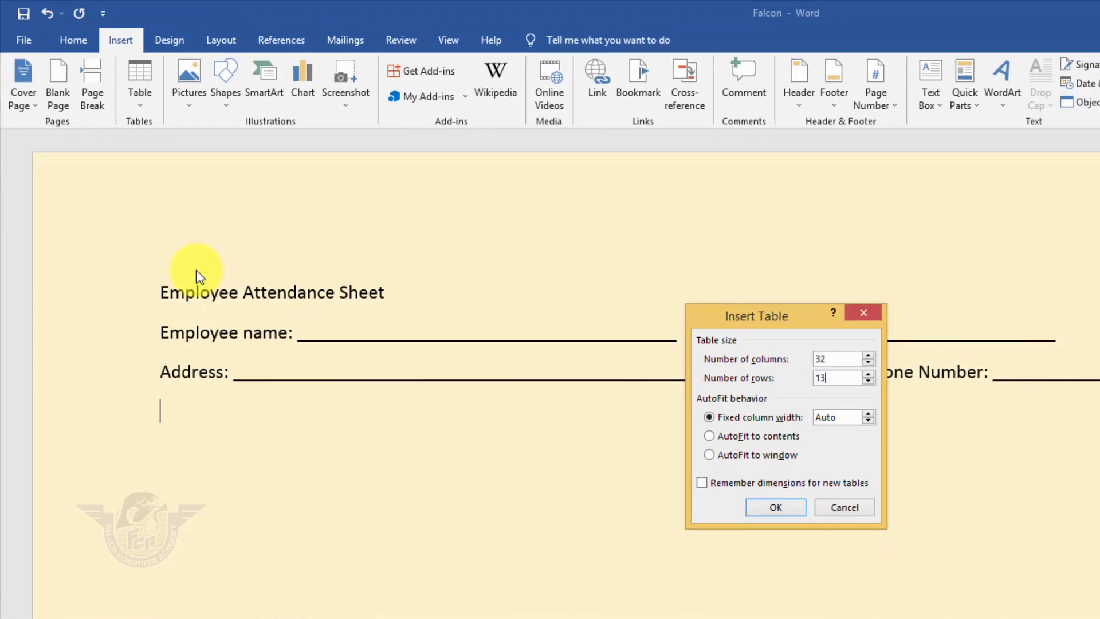
{"action": "left_click", "coordinate": [792, 510]}
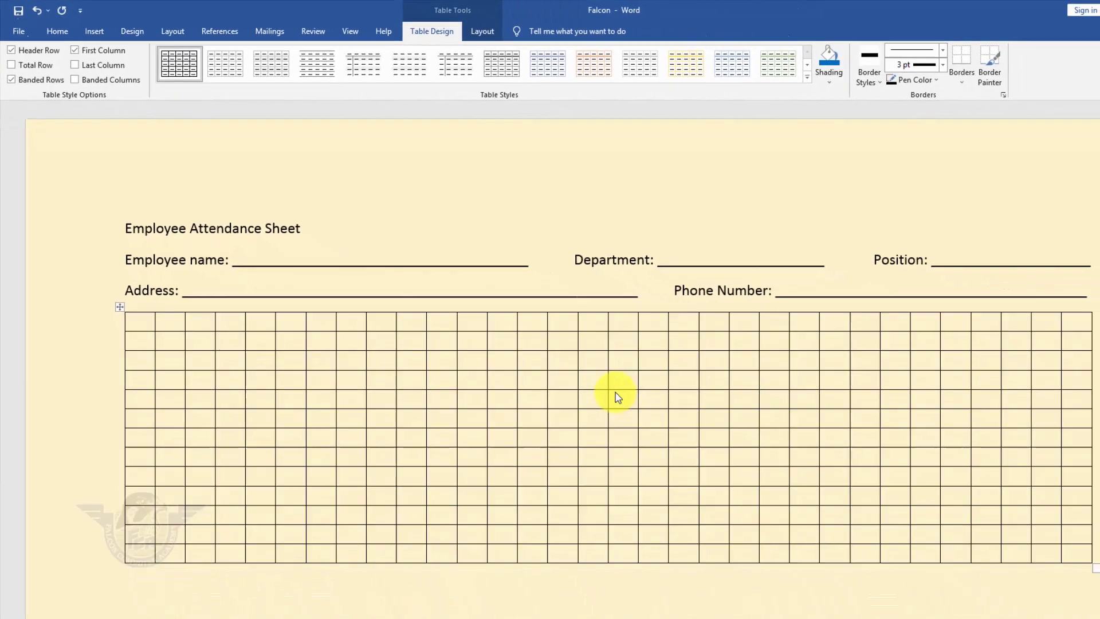
Fill the table's header row with "Date" in the first cell and the day numbers 1 to 31 in the cells after it
{"action": "type", "text": "Date"}
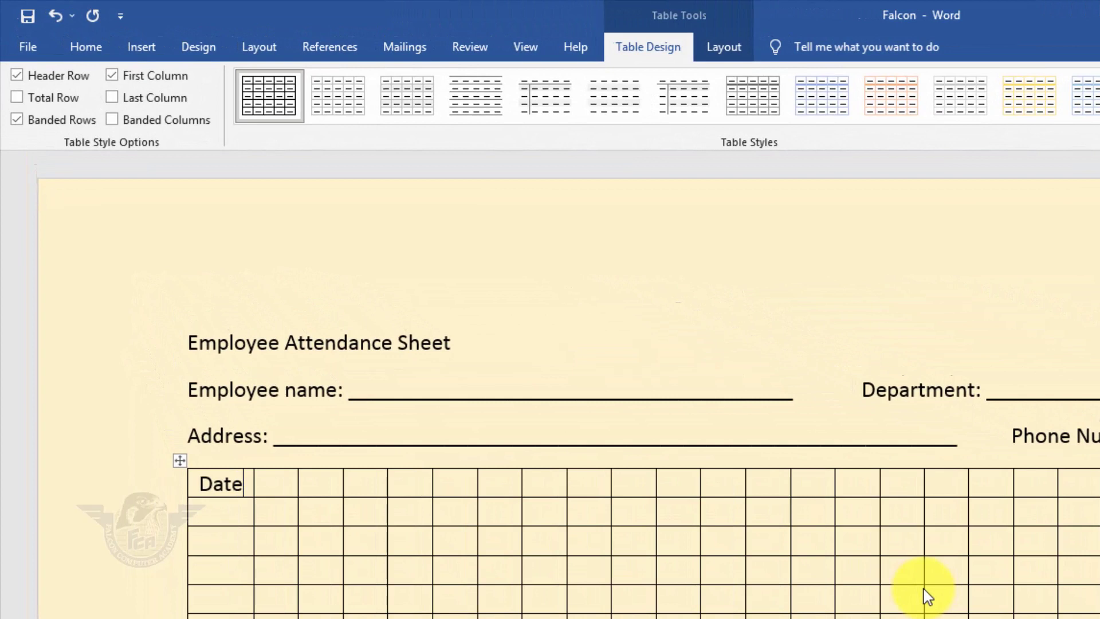
{"action": "key", "text": "Tab"}
{"action": "type", "text": "1\t2\t3\t4"}
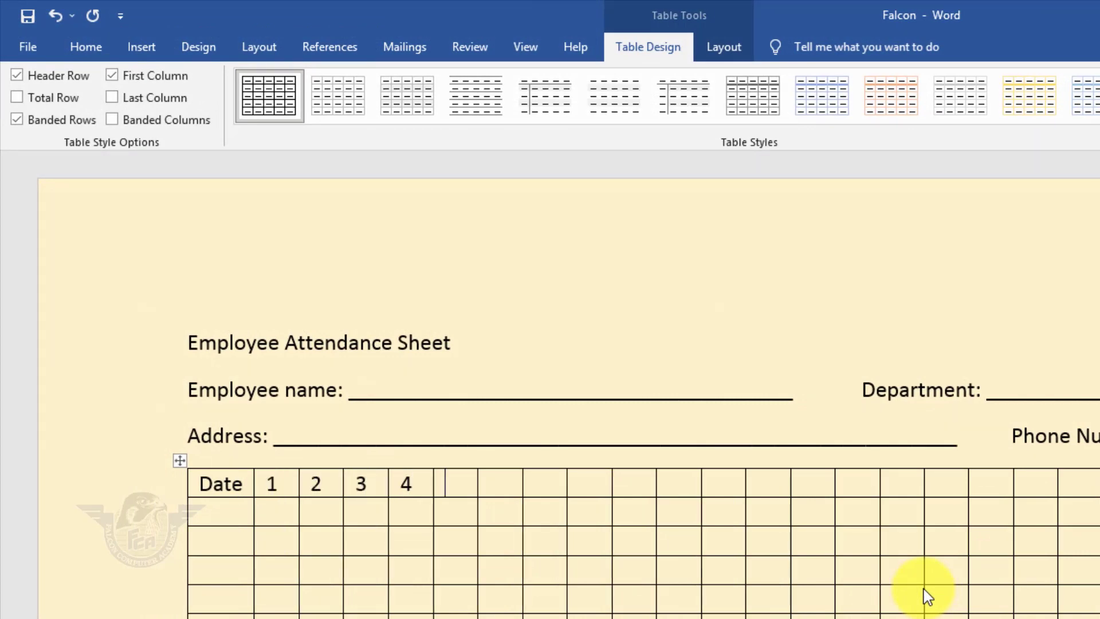
{"action": "type", "text": "\t5\t6\t7\t8\t9"}
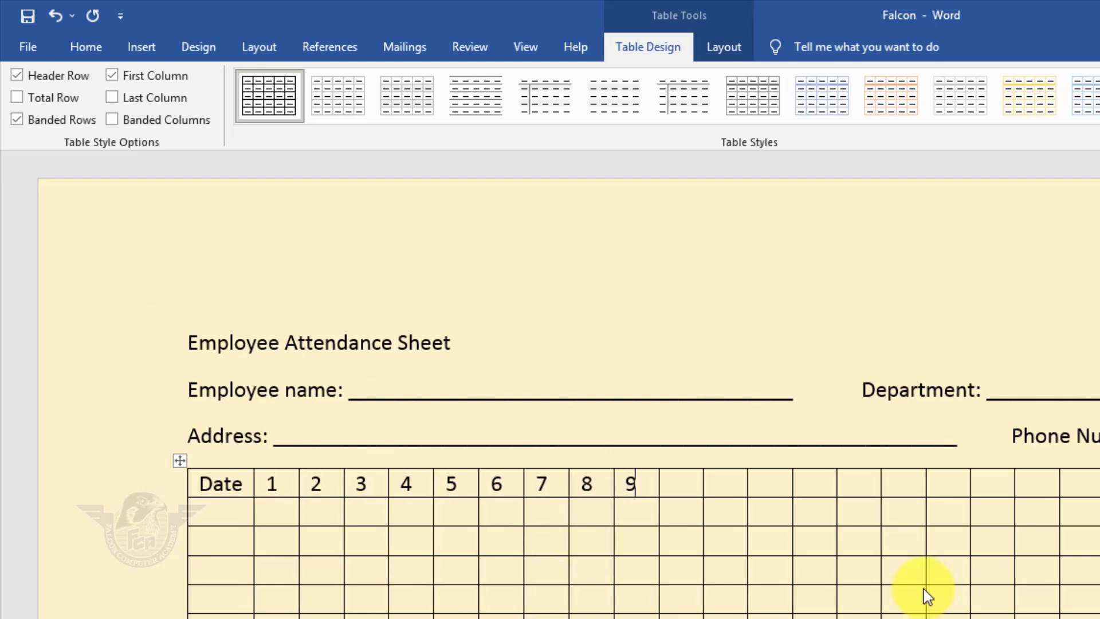
{"action": "type", "text": "\t10\t11\t12"}
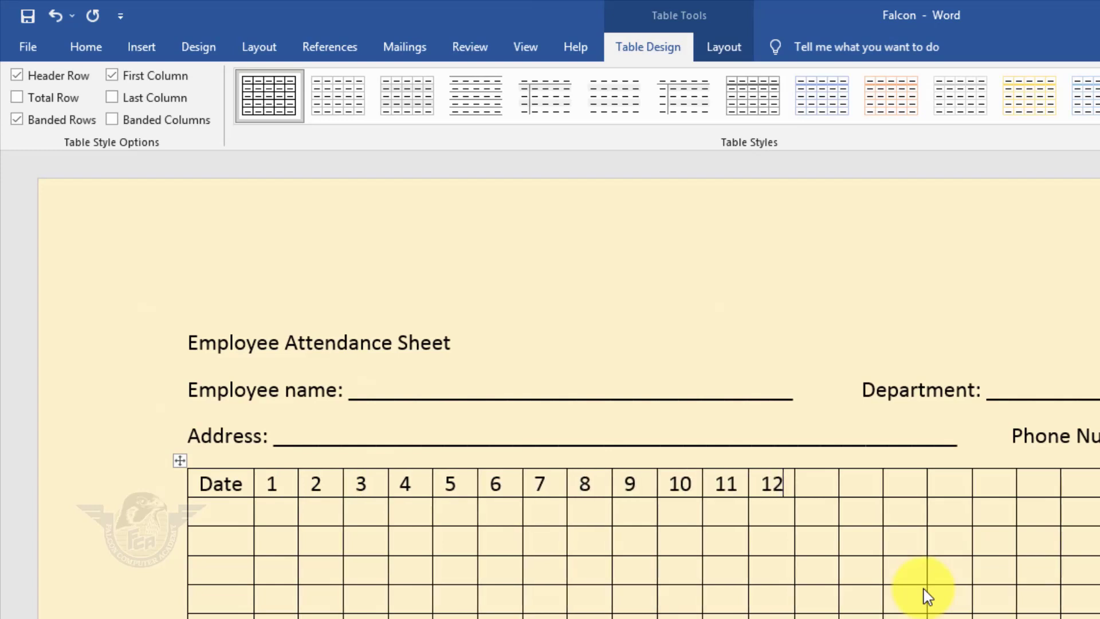
{"action": "type", "text": "\t13\t14\t15"}
{"action": "type", "text": "\t16"}
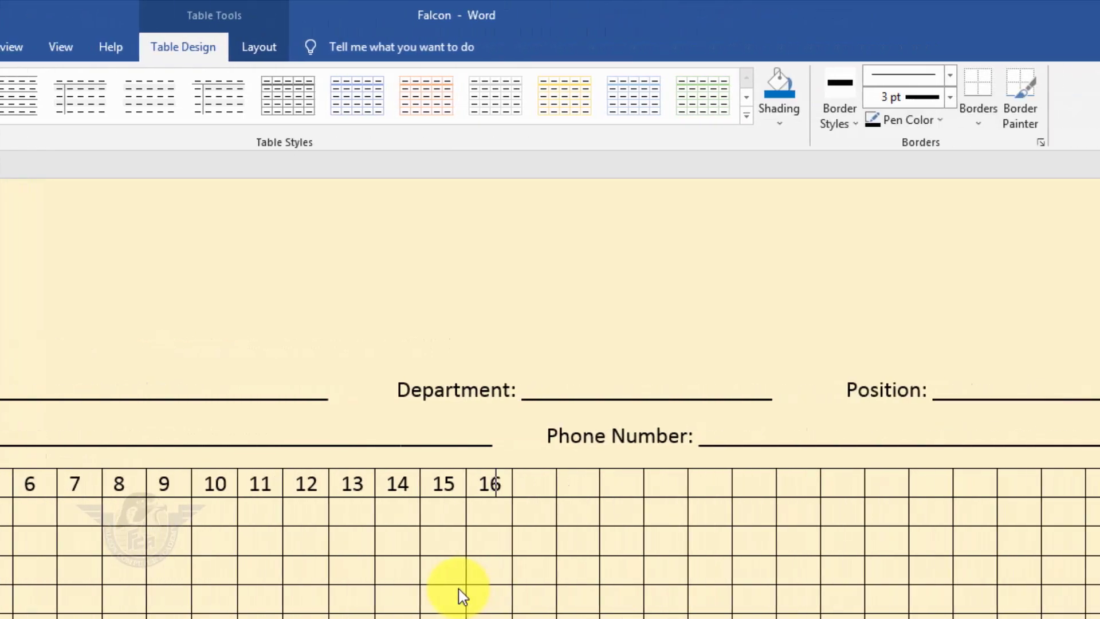
{"action": "type", "text": "\t17\t18\t19\t2"}
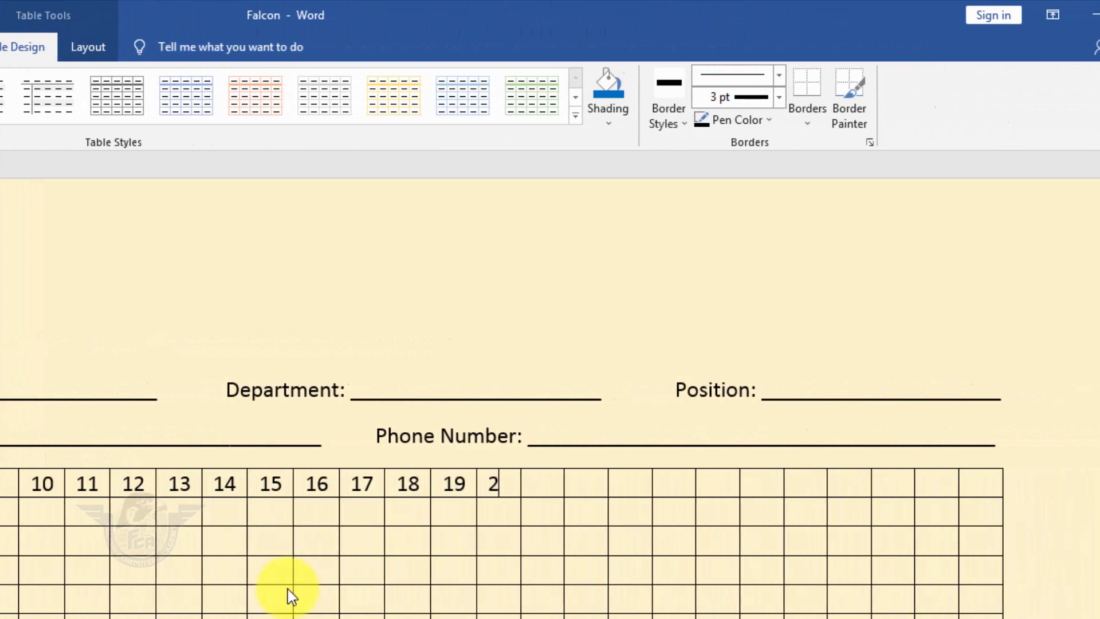
{"action": "type", "text": "0\t21\t22\t23\t"}
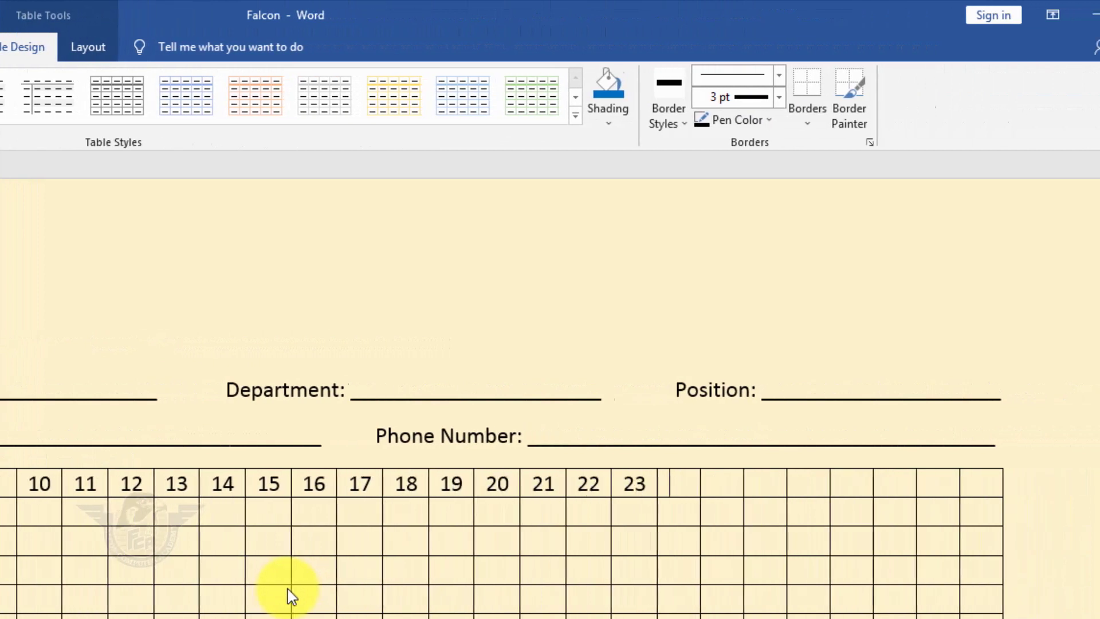
{"action": "type", "text": "24\t25\t26\t27\t"}
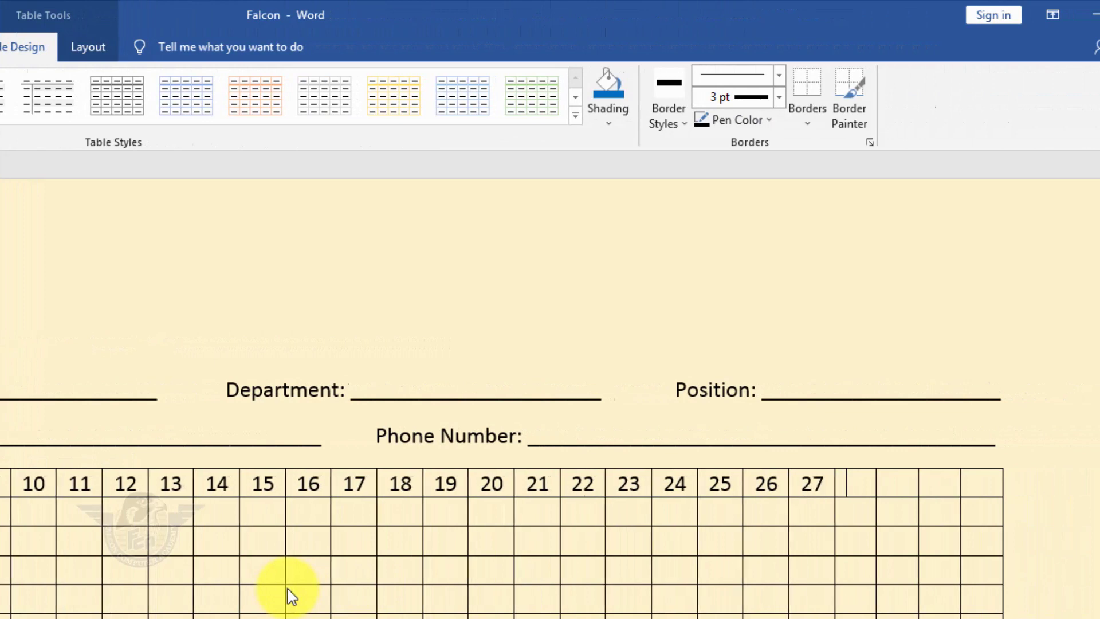
{"action": "type", "text": "28\t29\t30\t"}
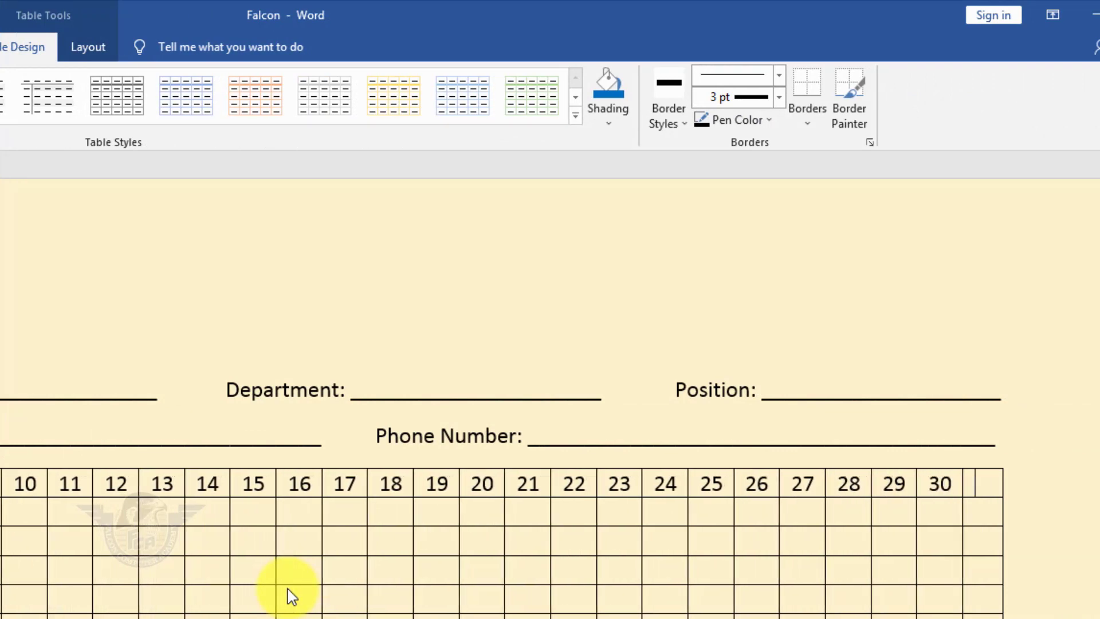
{"action": "type", "text": "31"}
{"action": "key", "text": "Tab"}
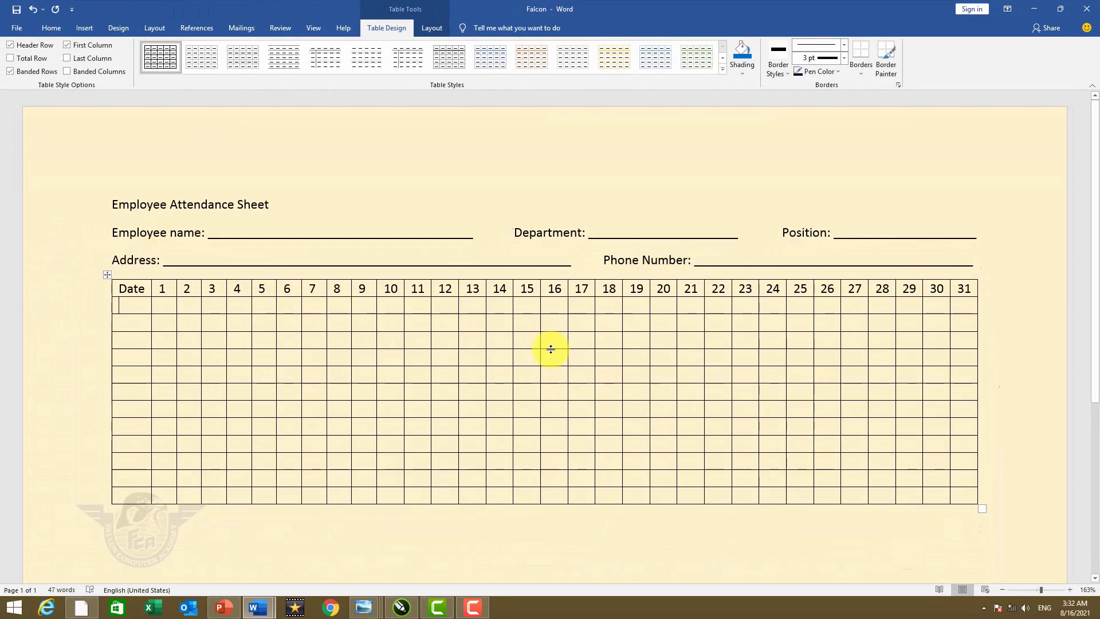
Enter January, February and March in the first column, one per row beneath the Date cell
{"action": "type", "text": "janu"}
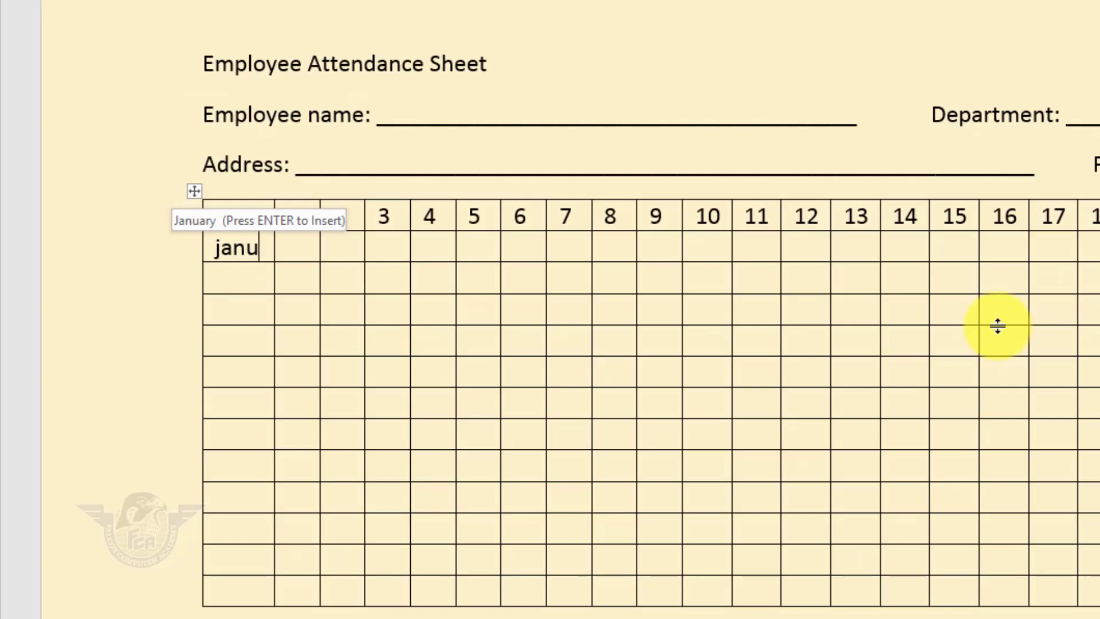
{"action": "key", "text": "Return"}
{"action": "key", "text": "Down"}
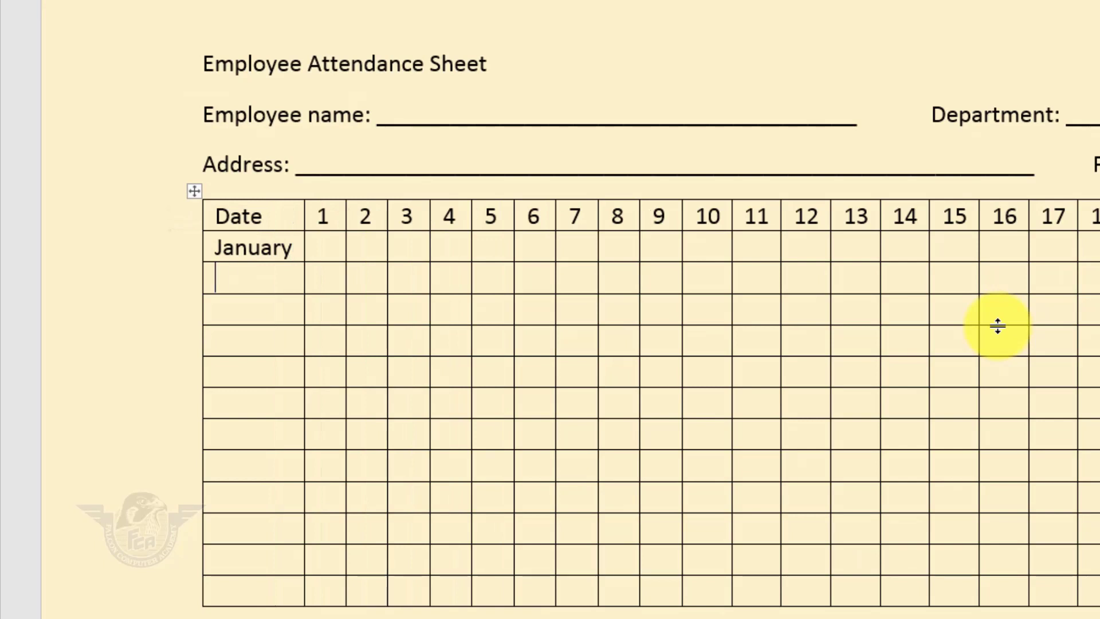
{"action": "type", "text": "Febur"}
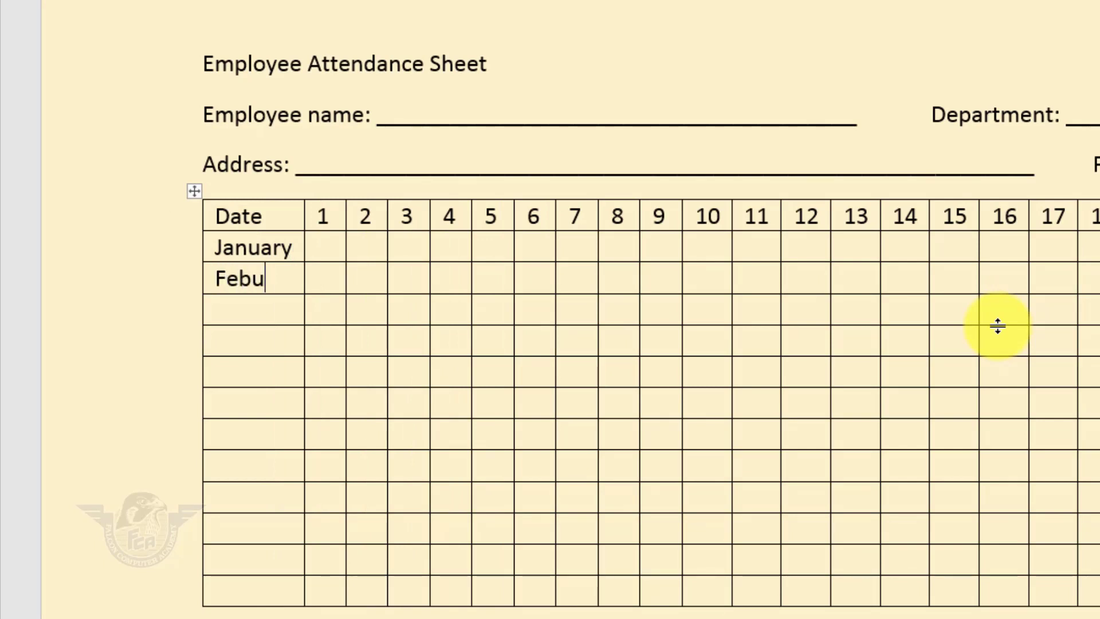
{"action": "key", "text": "BackSpace"}
{"action": "key", "text": "BackSpace"}
{"action": "type", "text": "ru"}
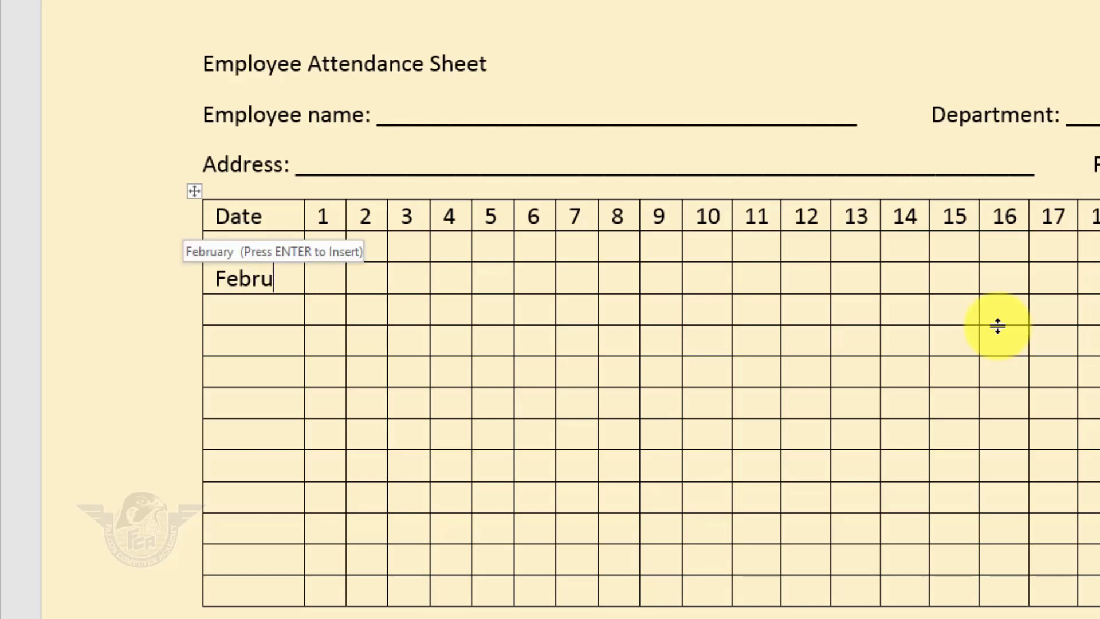
{"action": "key", "text": "Return"}
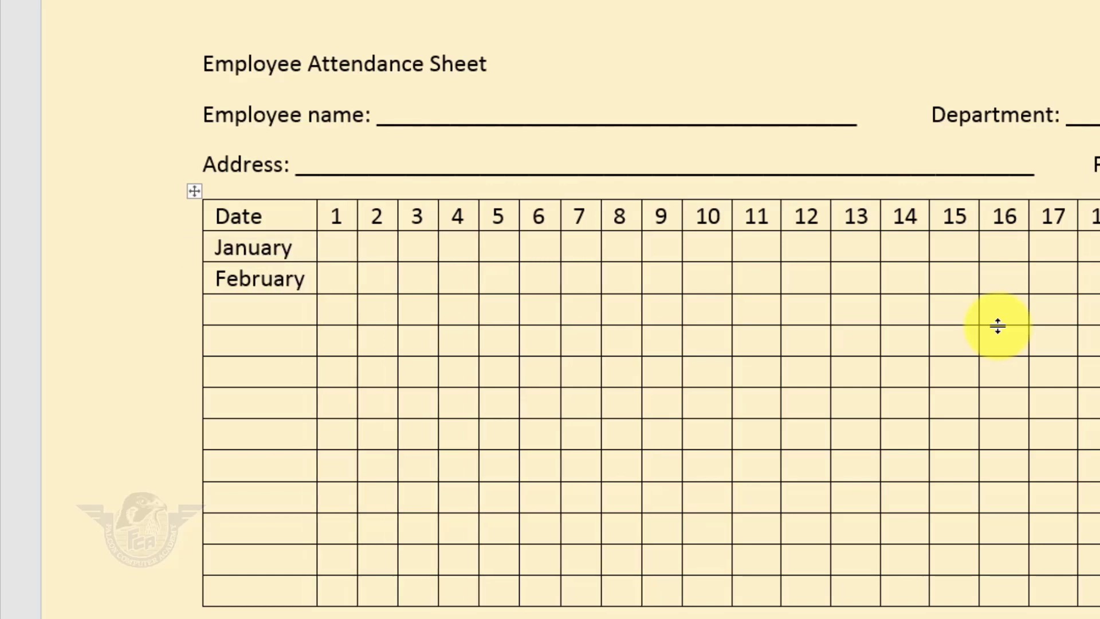
{"action": "key", "text": "Down"}
{"action": "type", "text": "March"}
{"action": "key", "text": "Down"}
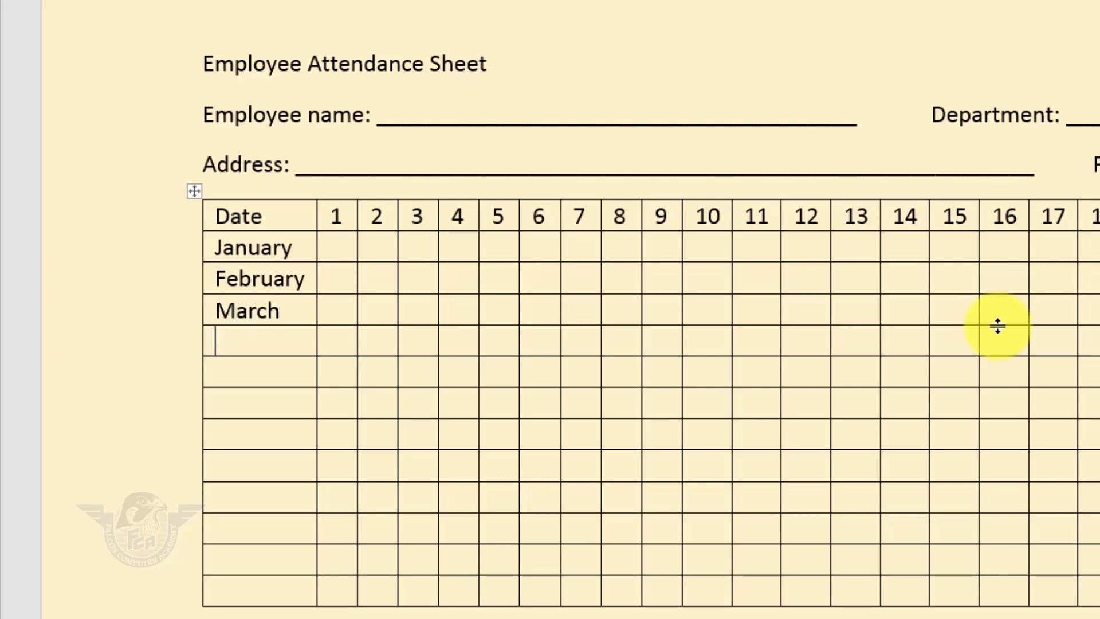
Continue the month names in the first column with April, May, June, July and August
{"action": "type", "text": "April"}
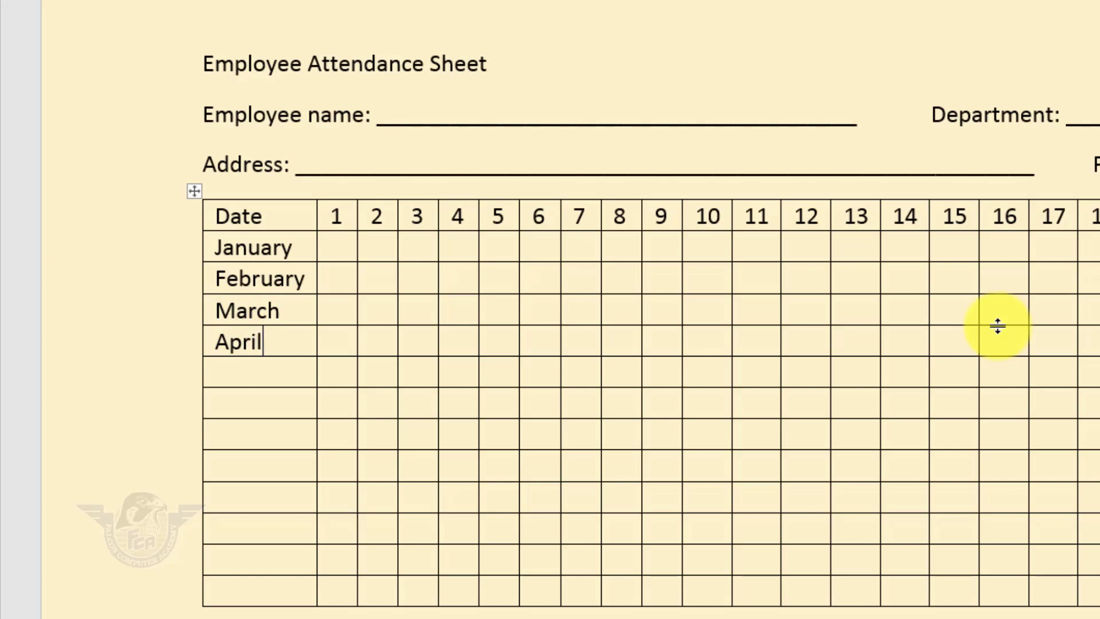
{"action": "key", "text": "Down"}
{"action": "type", "text": "May"}
{"action": "key", "text": "Down"}
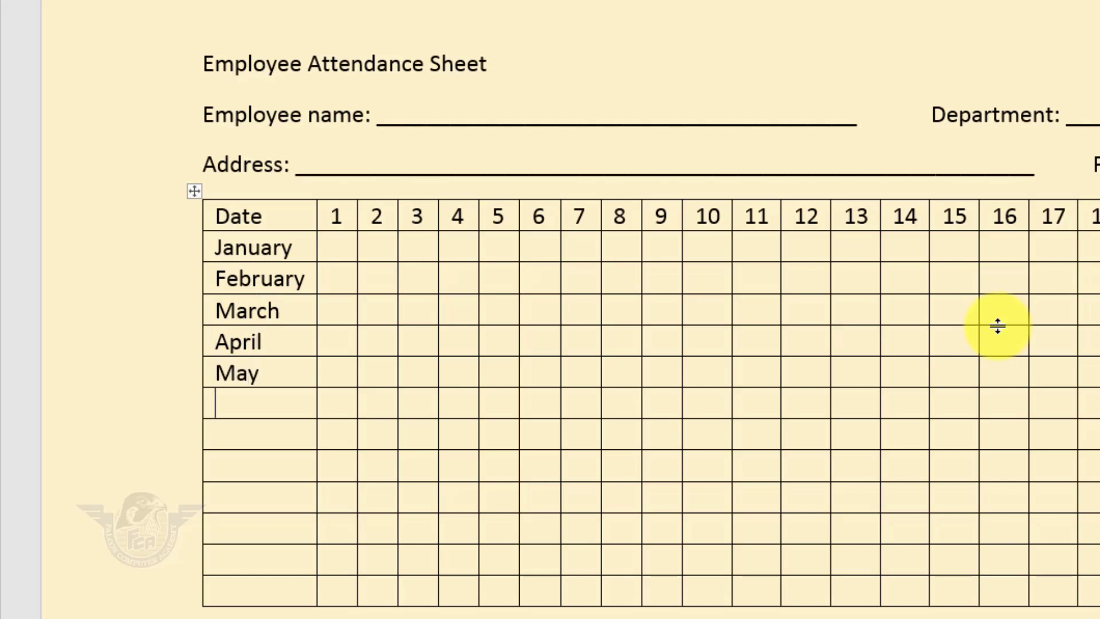
{"action": "type", "text": "June"}
{"action": "key", "text": "Down"}
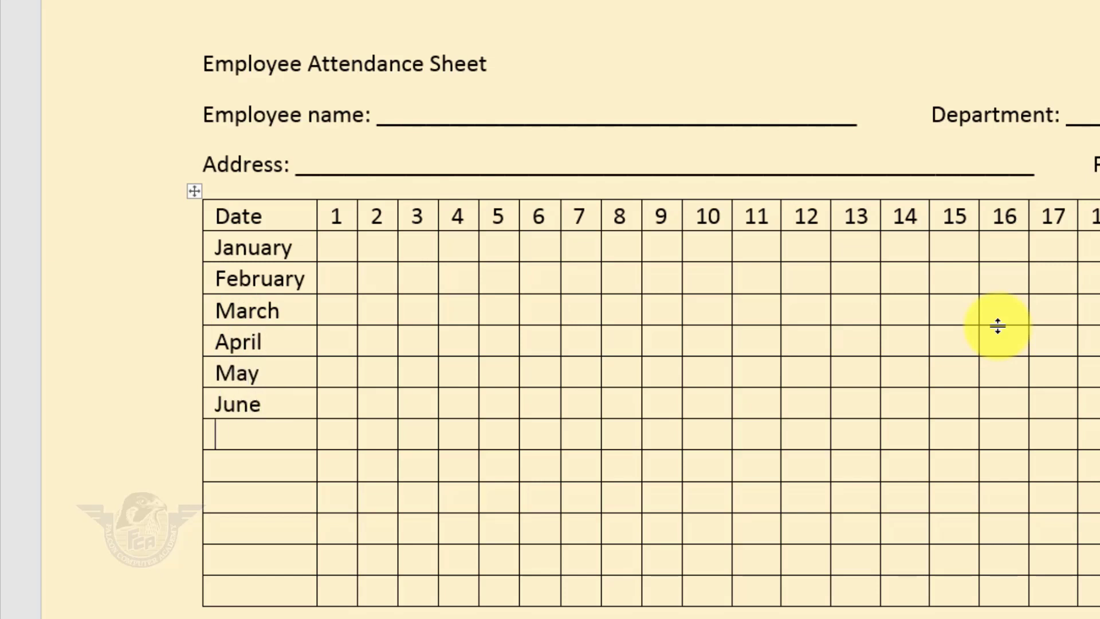
{"action": "type", "text": "July"}
{"action": "key", "text": "Down"}
{"action": "type", "text": "Agu"}
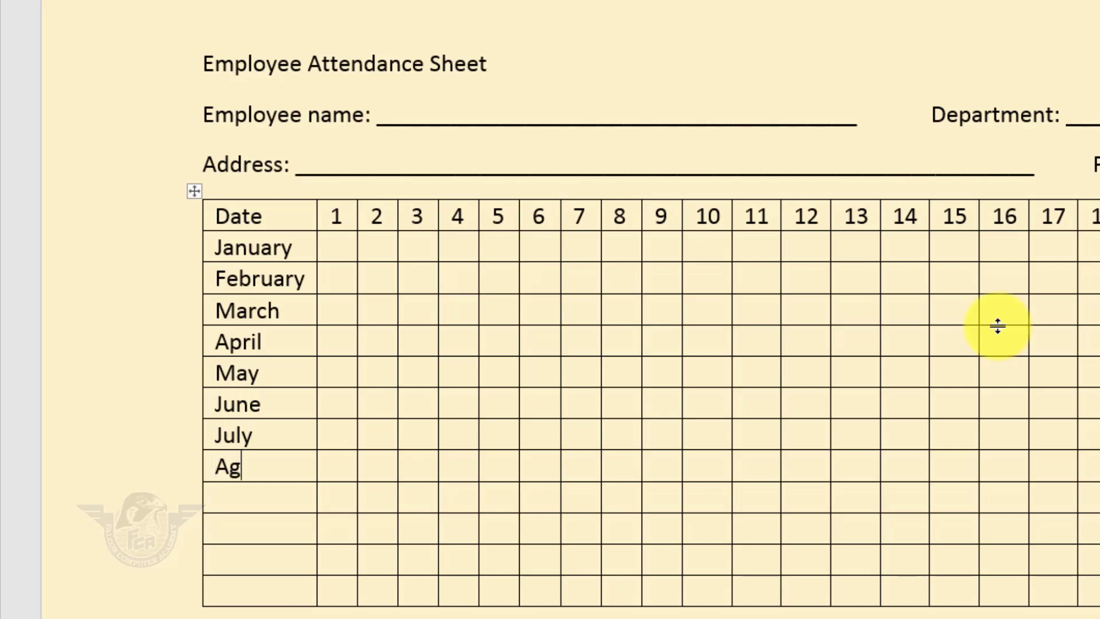
{"action": "key", "text": "BackSpace"}
{"action": "key", "text": "BackSpace"}
{"action": "type", "text": "ugust"}
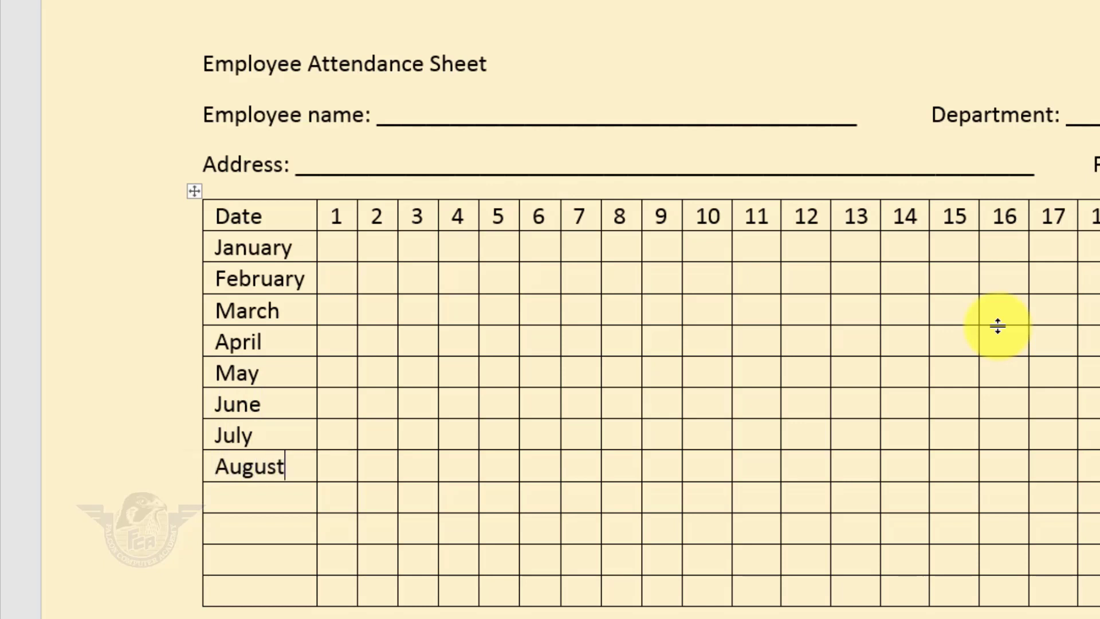
Enter September and October in the next two cells of the first column
{"action": "key", "text": "Down"}
{"action": "type", "text": "Sept"}
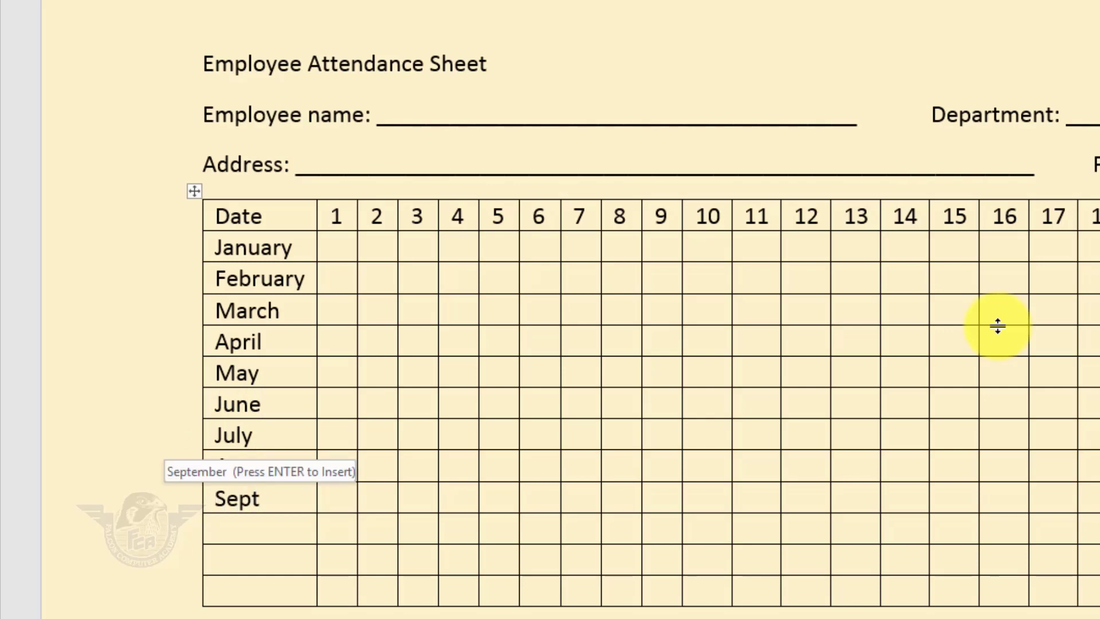
{"action": "key", "text": "Return"}
{"action": "key", "text": "Down"}
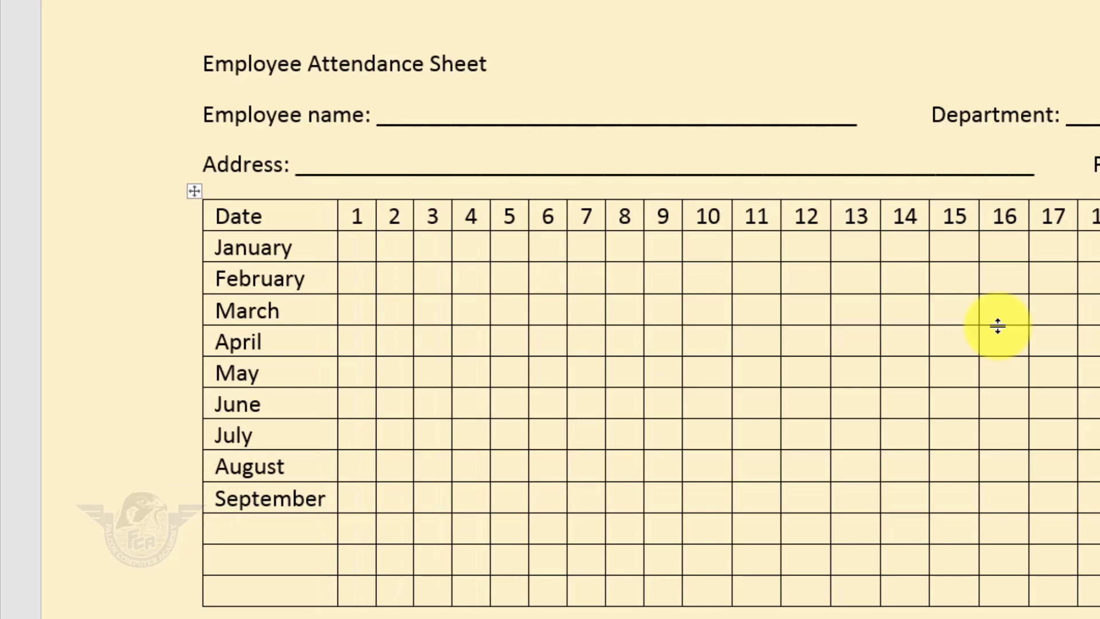
{"action": "type", "text": "Octo"}
{"action": "key", "text": "Return"}
{"action": "key", "text": "Down"}
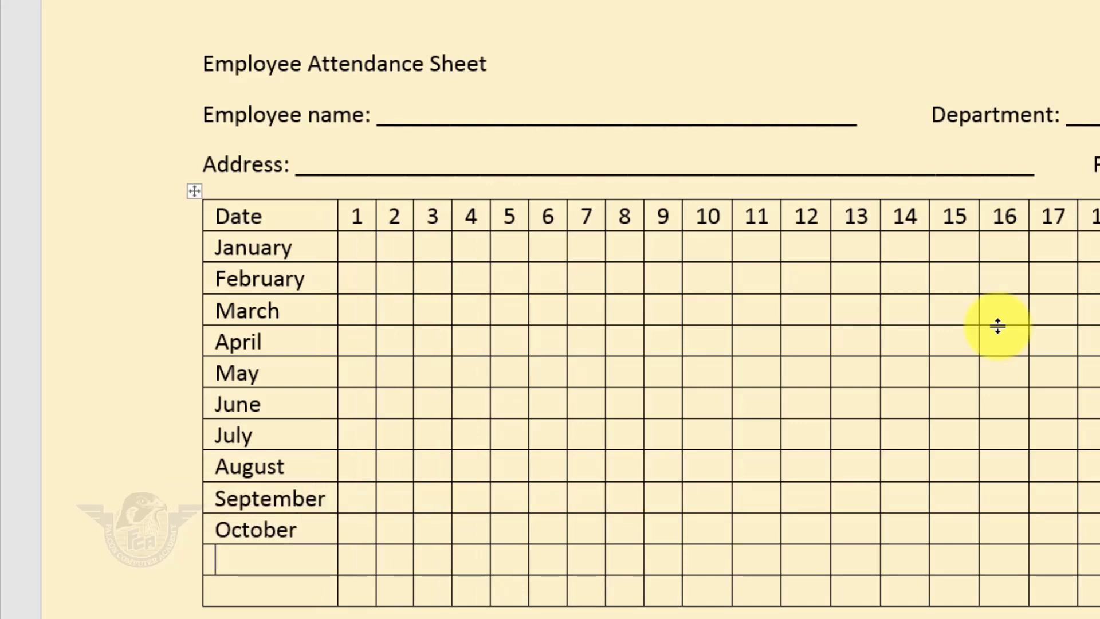
Complete the month names in the first column with November and December
{"action": "type", "text": "Nover"}
{"action": "key", "text": "BackSpace"}
{"action": "key", "text": "BackSpace"}
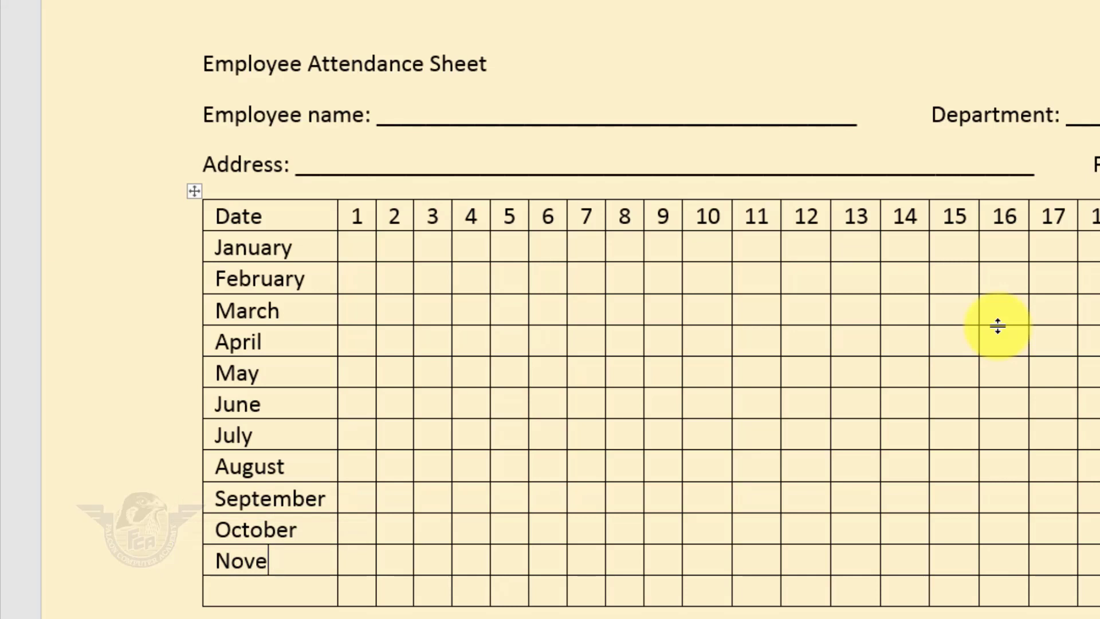
{"action": "type", "text": "e"}
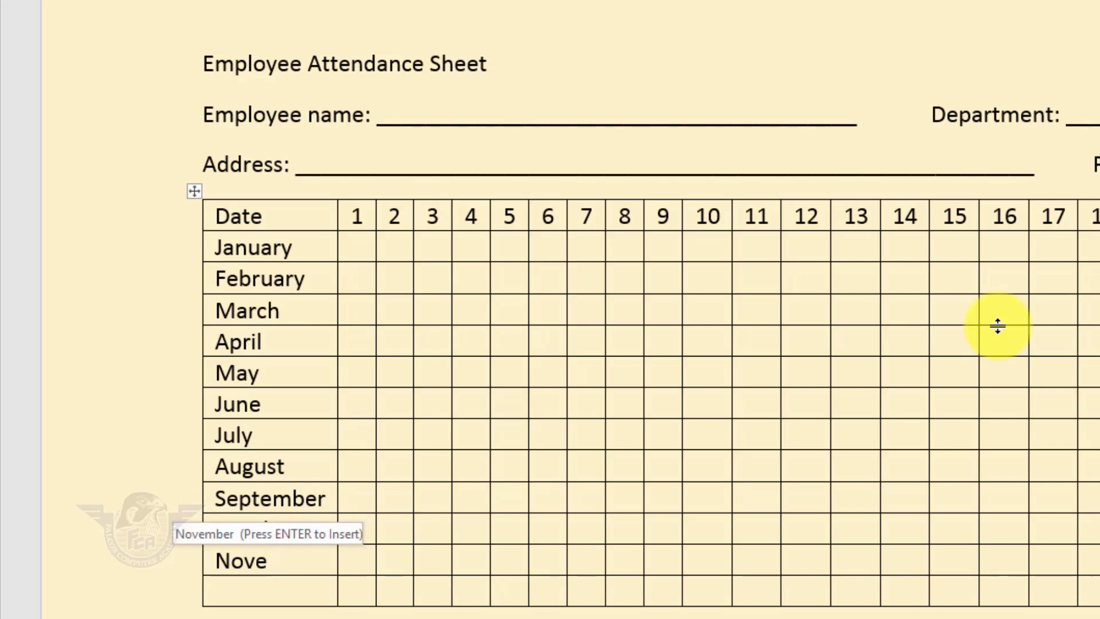
{"action": "key", "text": "Return"}
{"action": "key", "text": "Down"}
{"action": "type", "text": "Decem"}
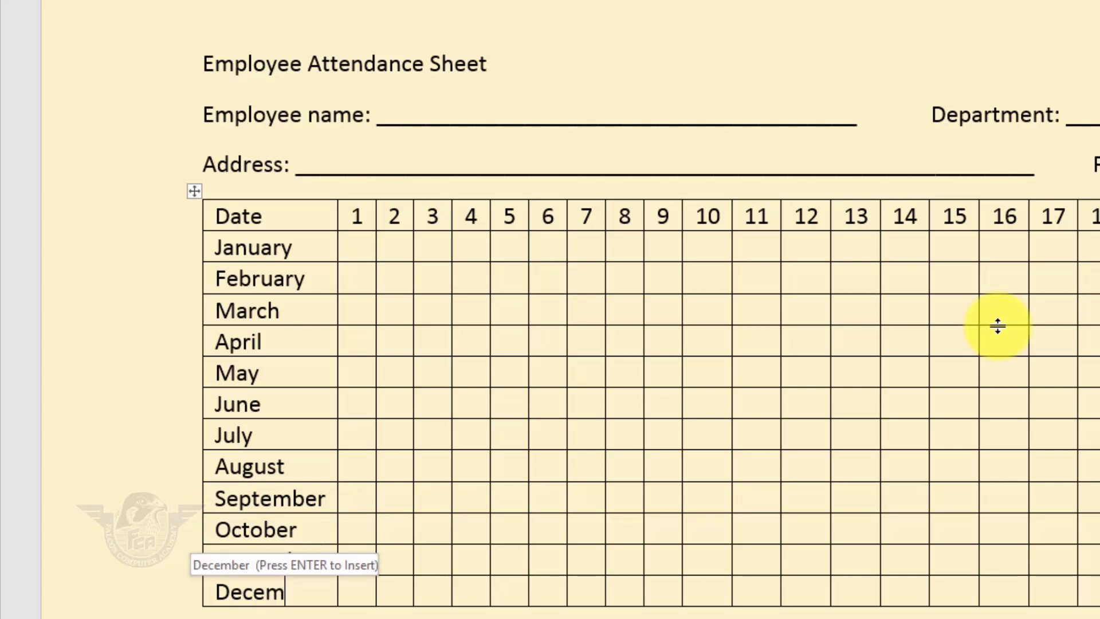
{"action": "key", "text": "Return"}
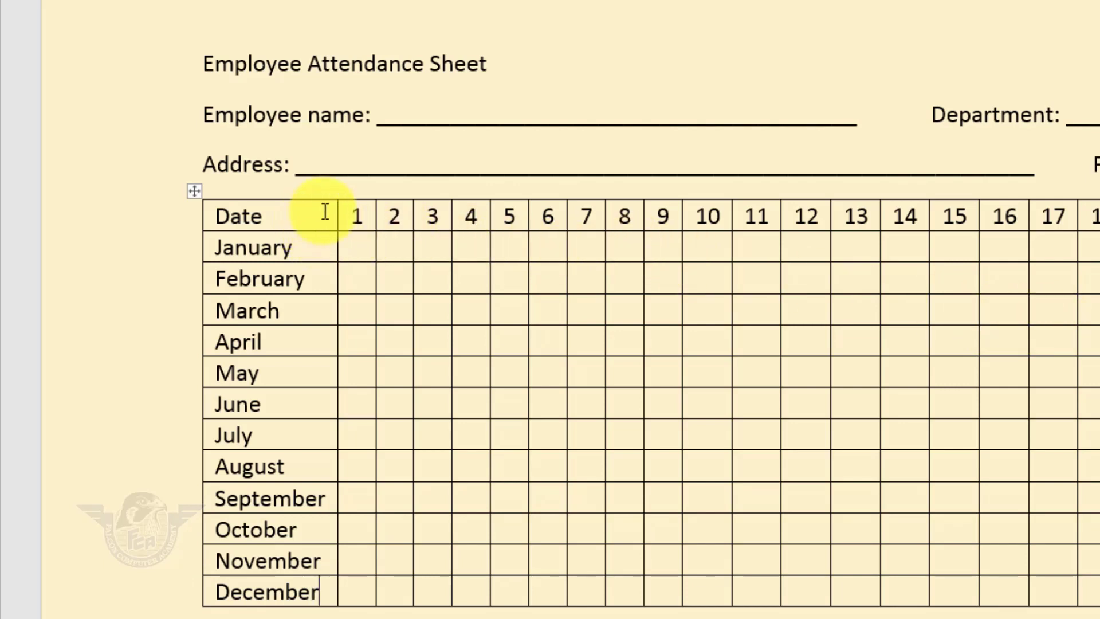
Apply the No Spacing style to the "Employee Attendance Sheet" heading and center it
{"action": "left_click", "coordinate": [536, 113]}
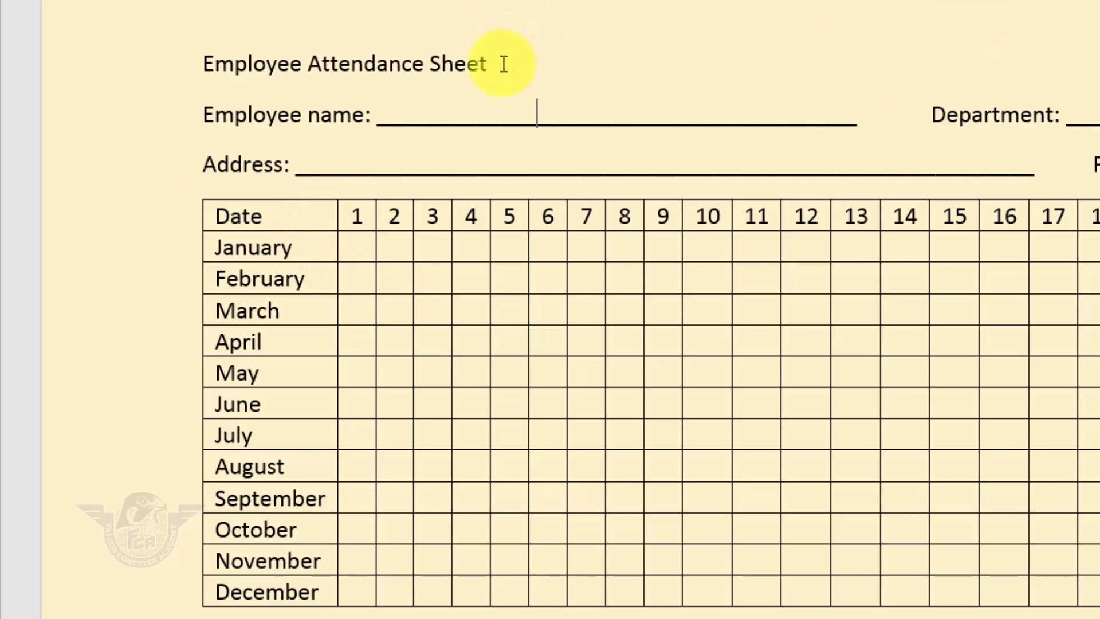
{"action": "left_click_drag", "start_coordinate": [488, 63], "coordinate": [201, 63]}
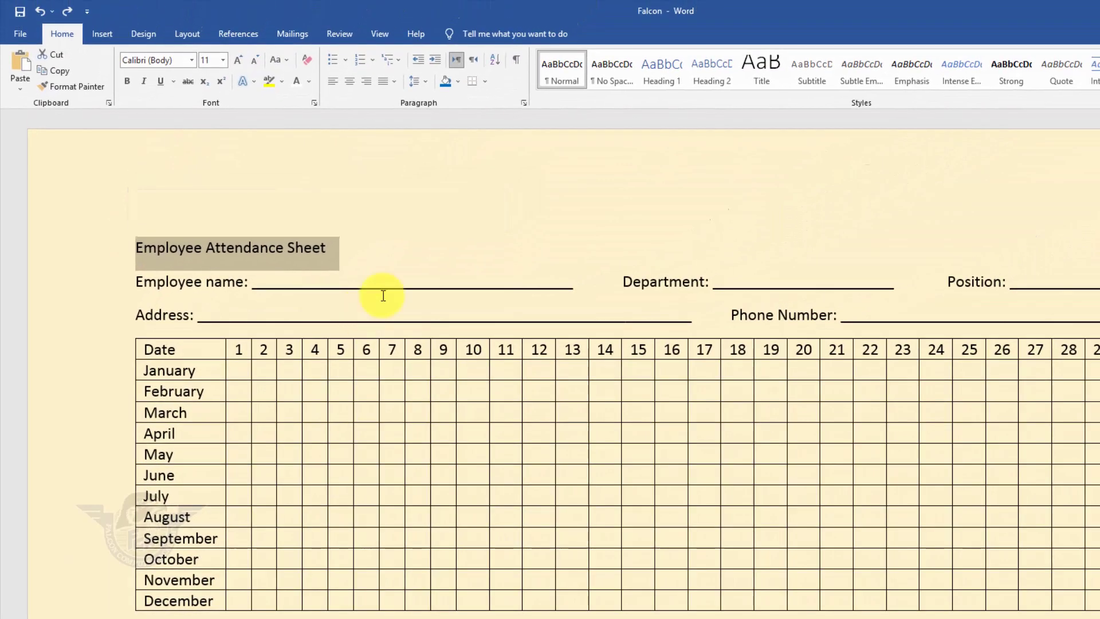
{"action": "left_click", "coordinate": [628, 65]}
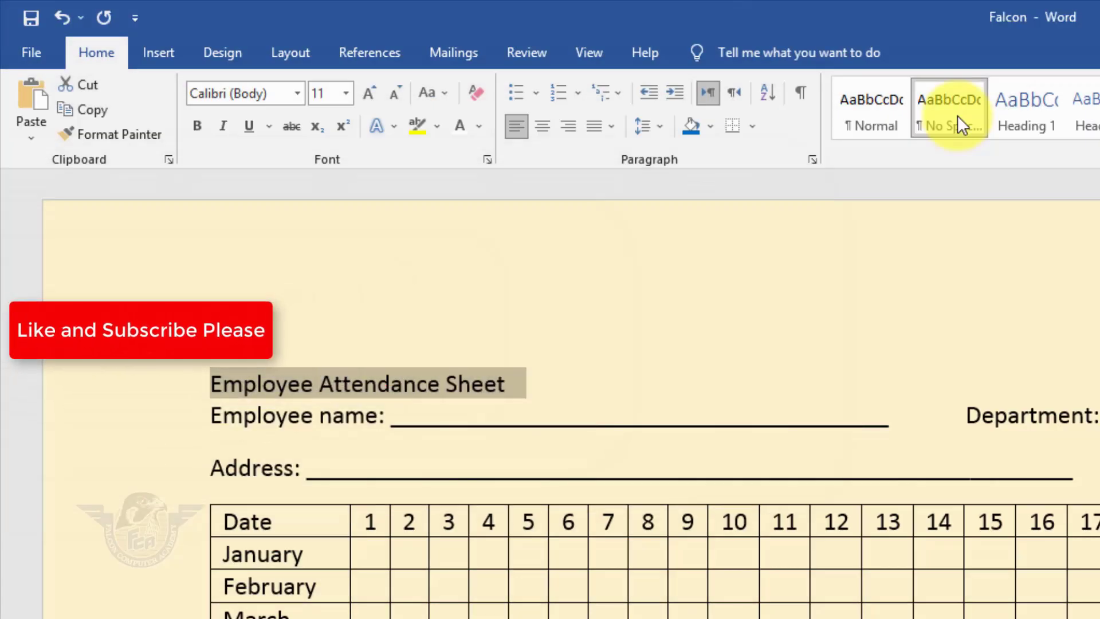
{"action": "left_click", "coordinate": [532, 370]}
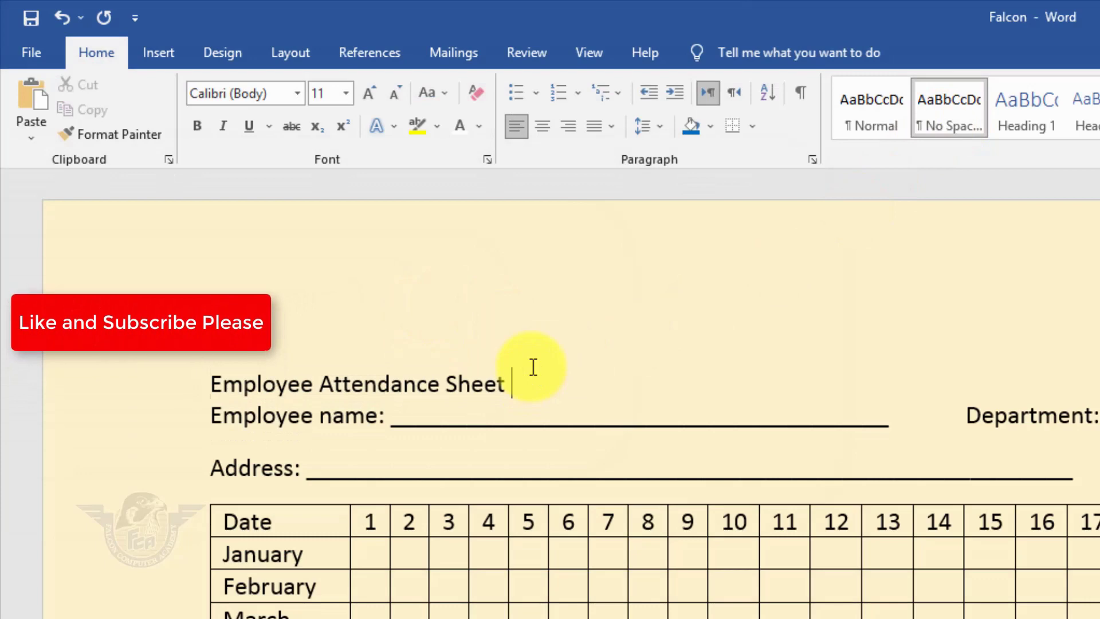
{"action": "left_click_drag", "start_coordinate": [535, 385], "coordinate": [216, 385]}
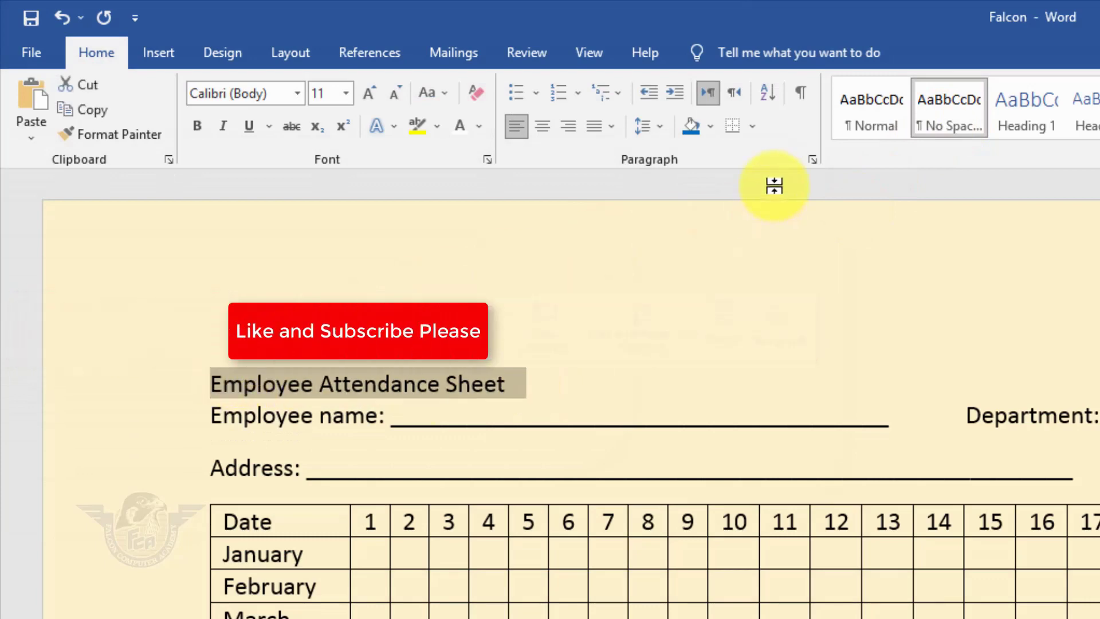
{"action": "left_click", "coordinate": [542, 125]}
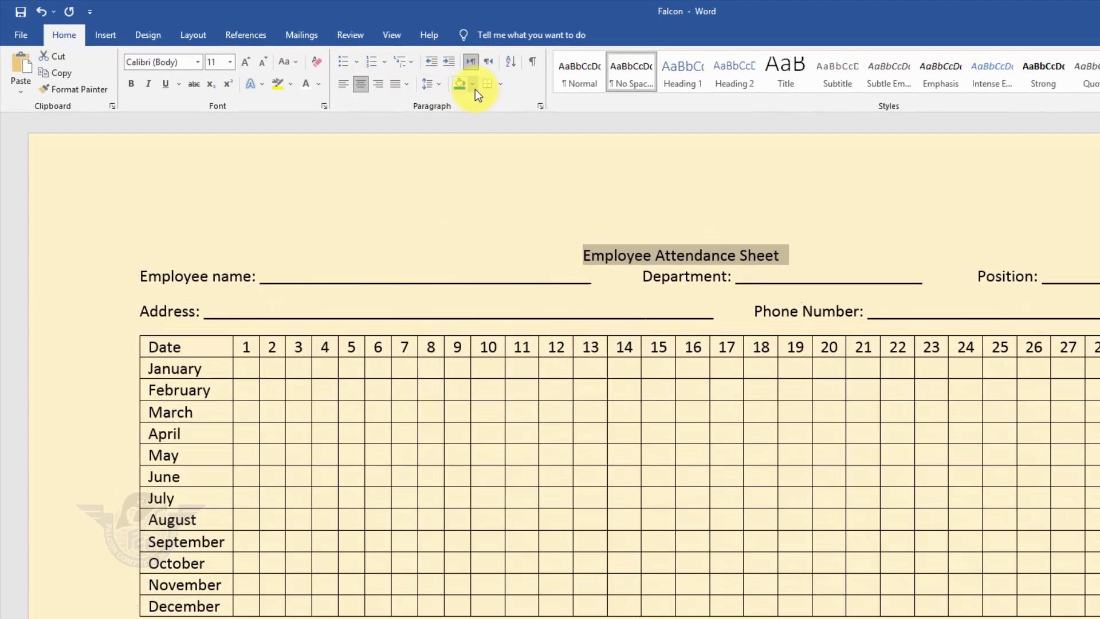
Shade the heading line with the standard blue color and set its font size to 26
{"action": "left_click", "coordinate": [467, 84]}
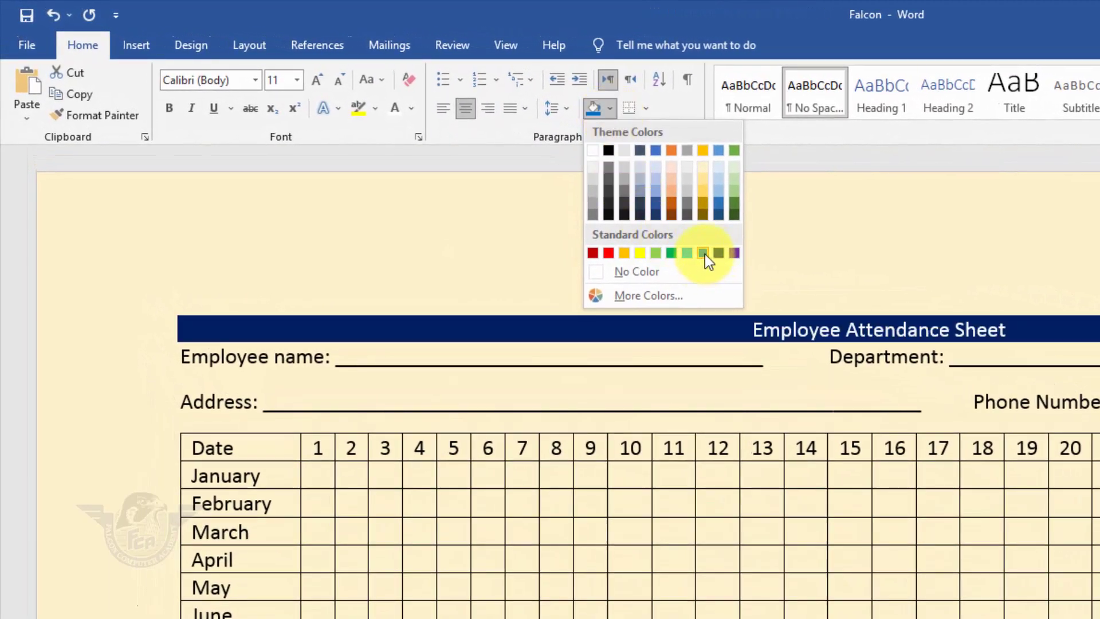
{"action": "left_click", "coordinate": [703, 253]}
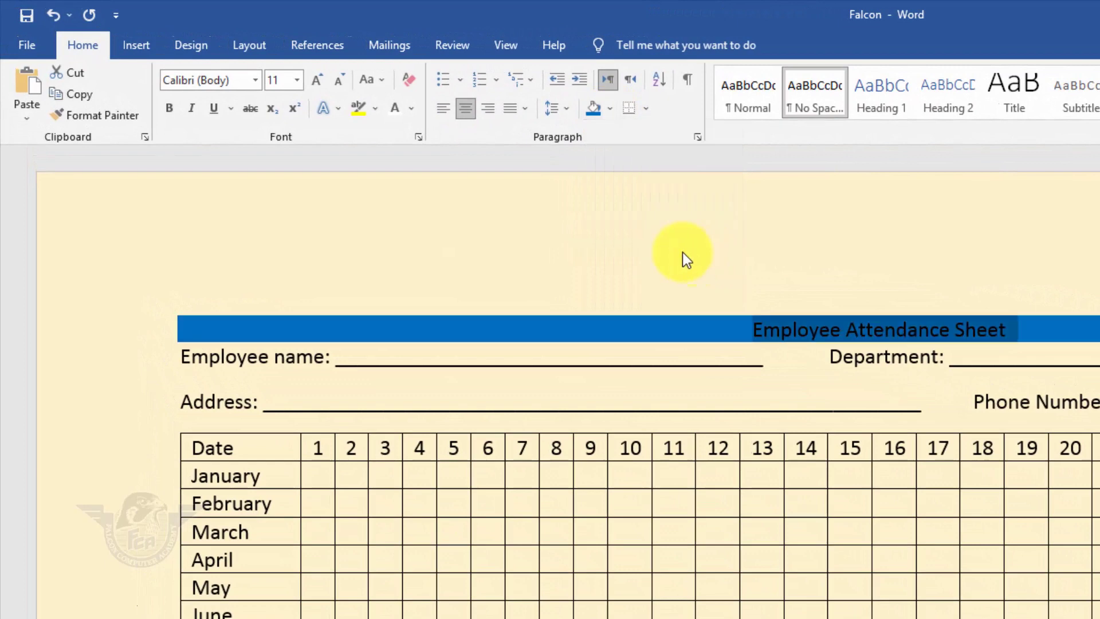
{"action": "left_click", "coordinate": [298, 80]}
{"action": "key", "text": "Escape"}
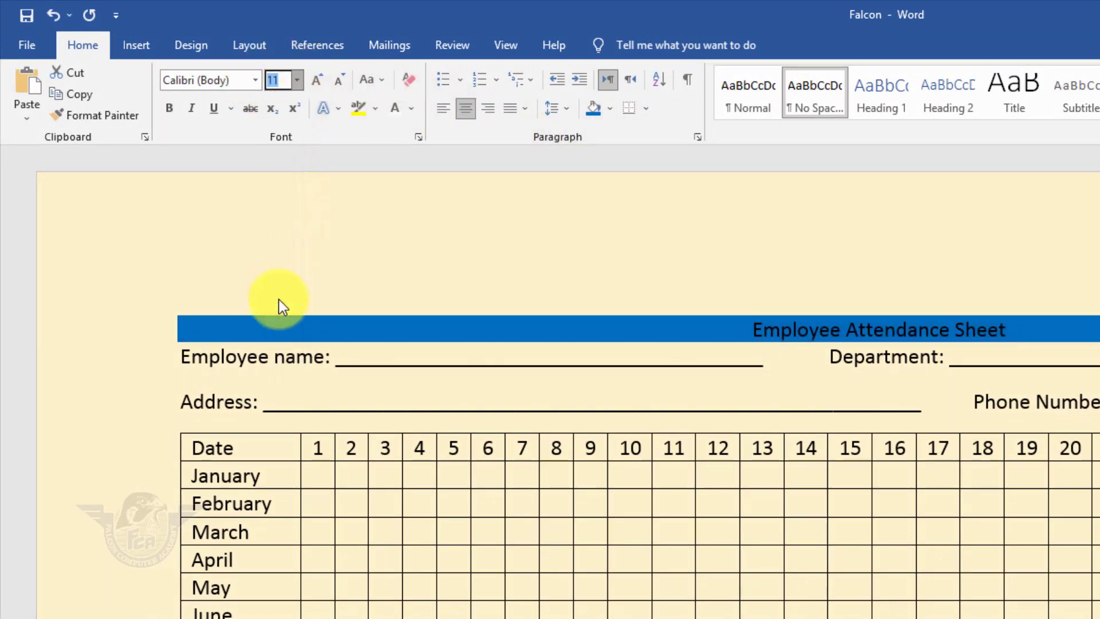
{"action": "type", "text": "26"}
{"action": "key", "text": "Return"}
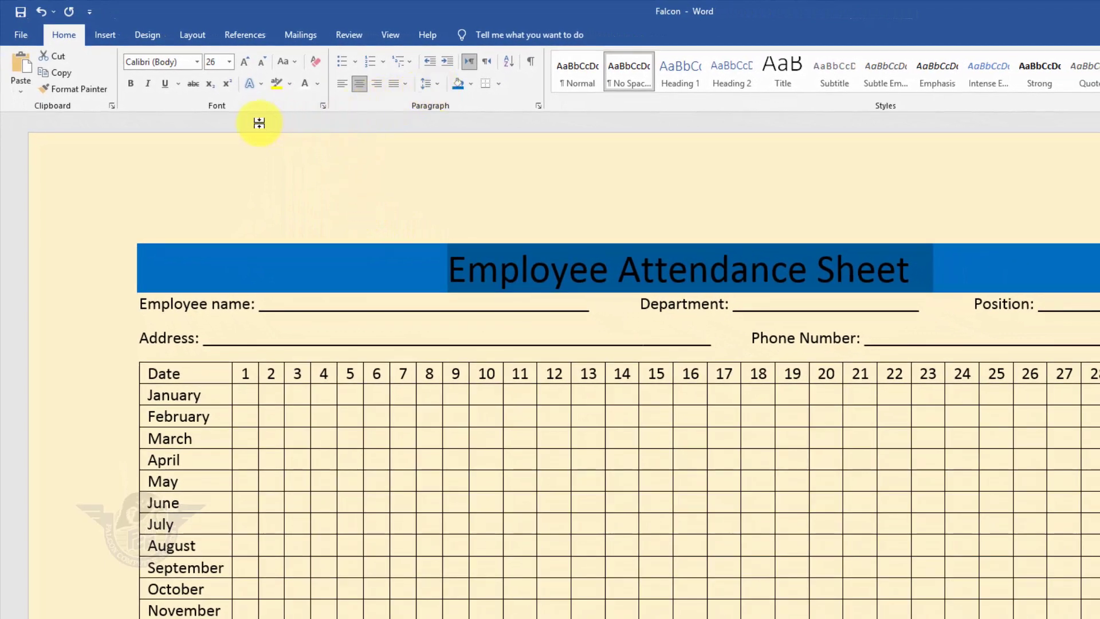
Make the heading text white and bold
{"action": "left_click", "coordinate": [304, 83]}
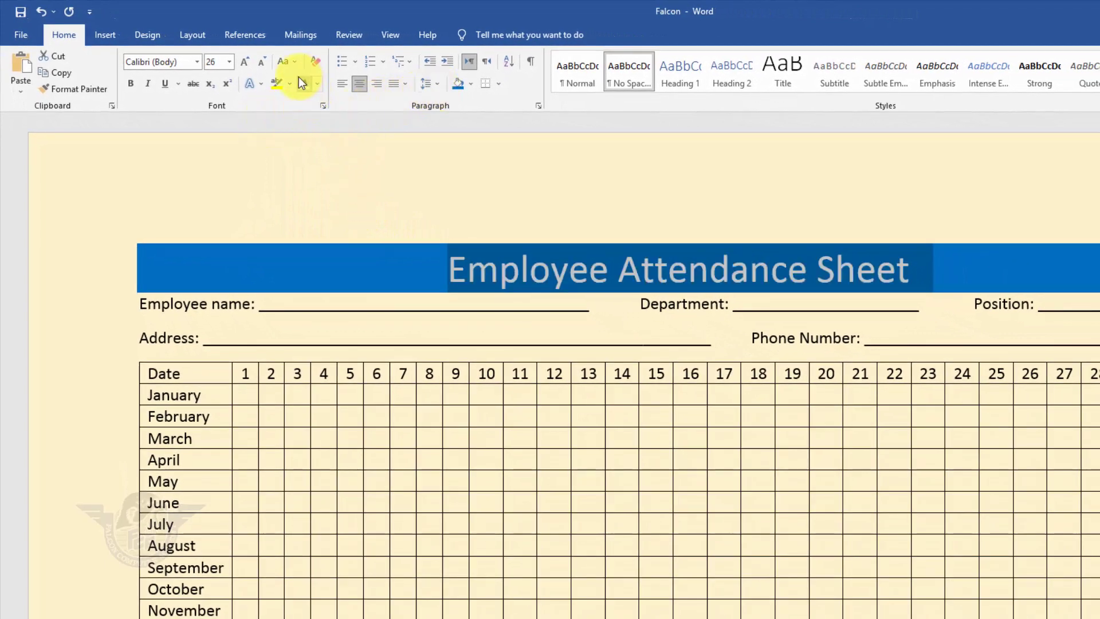
{"action": "left_click", "coordinate": [132, 83]}
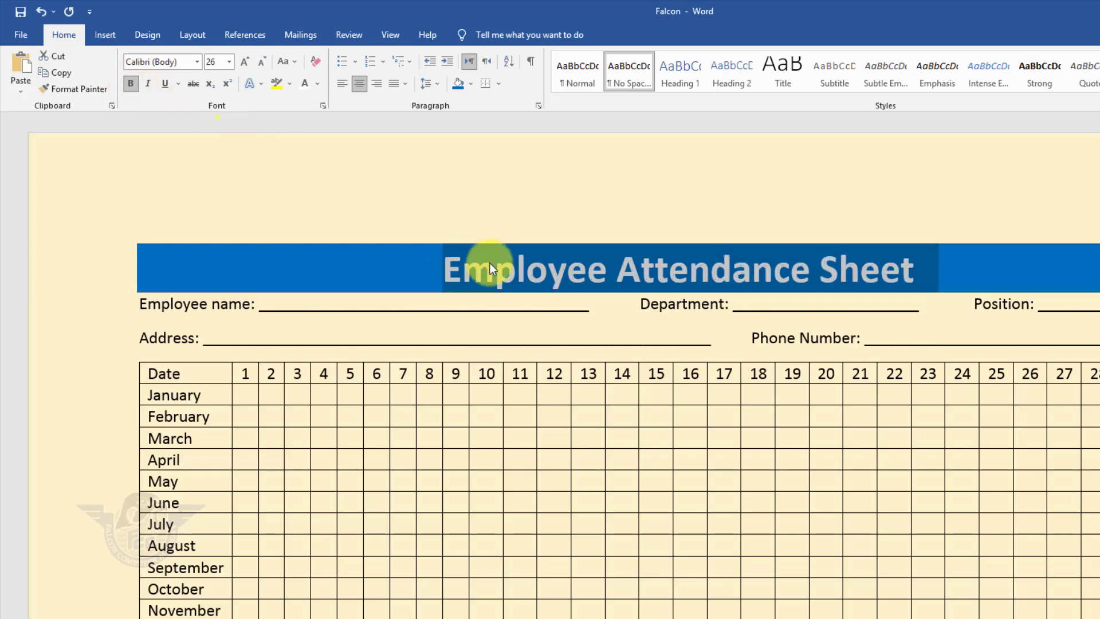
{"action": "left_click", "coordinate": [503, 323]}
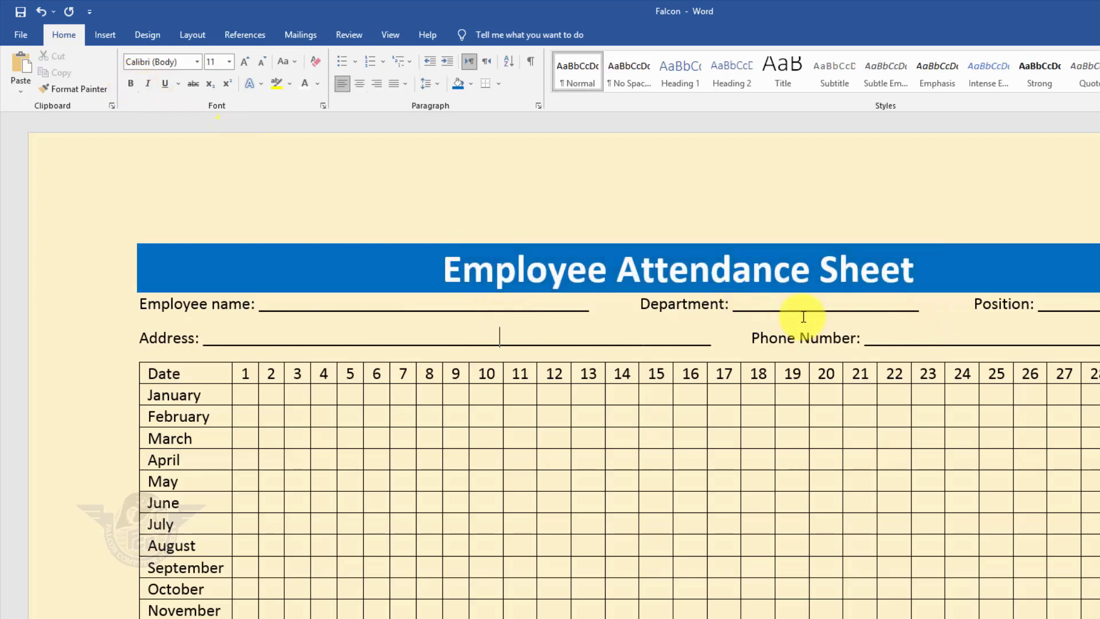
Shade the table's Date cell blue and make its text white
{"action": "left_click", "coordinate": [201, 374]}
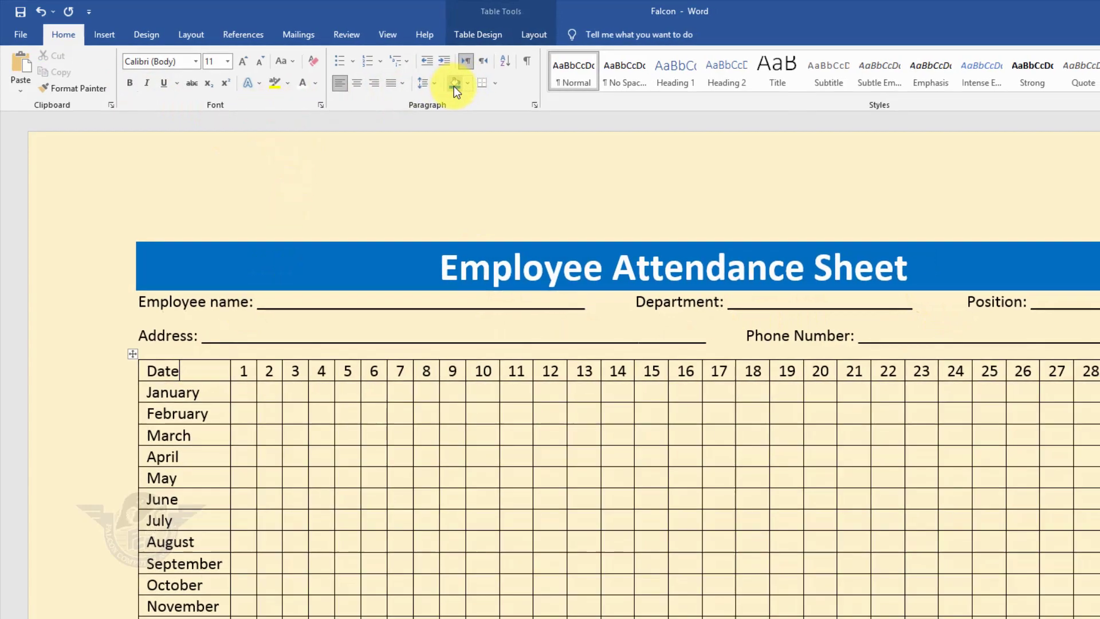
{"action": "left_click", "coordinate": [454, 85]}
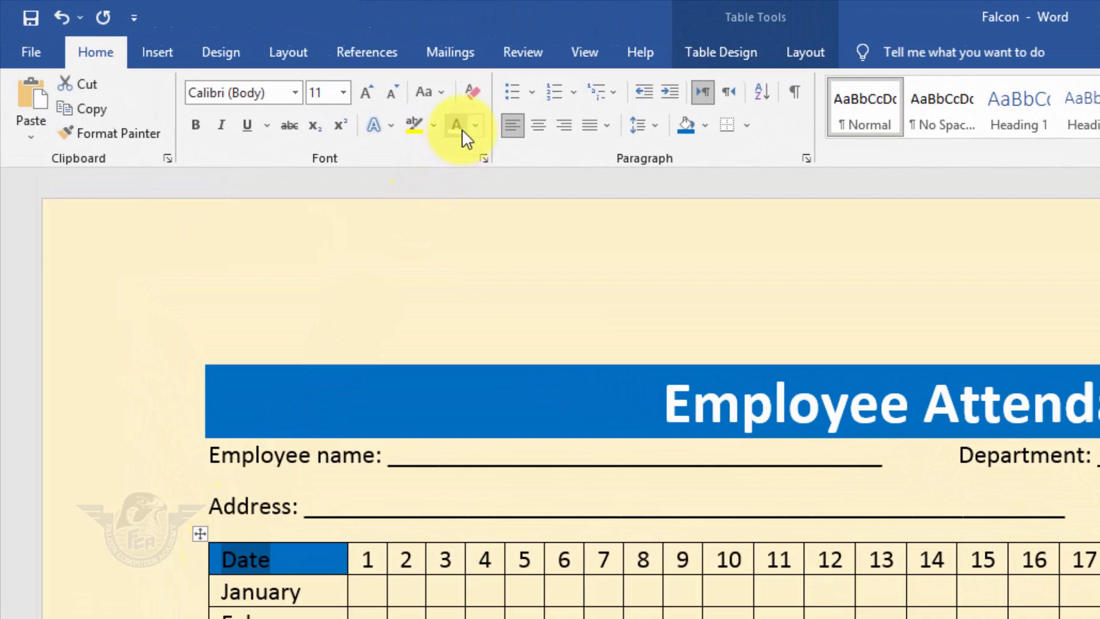
{"action": "left_click", "coordinate": [461, 128]}
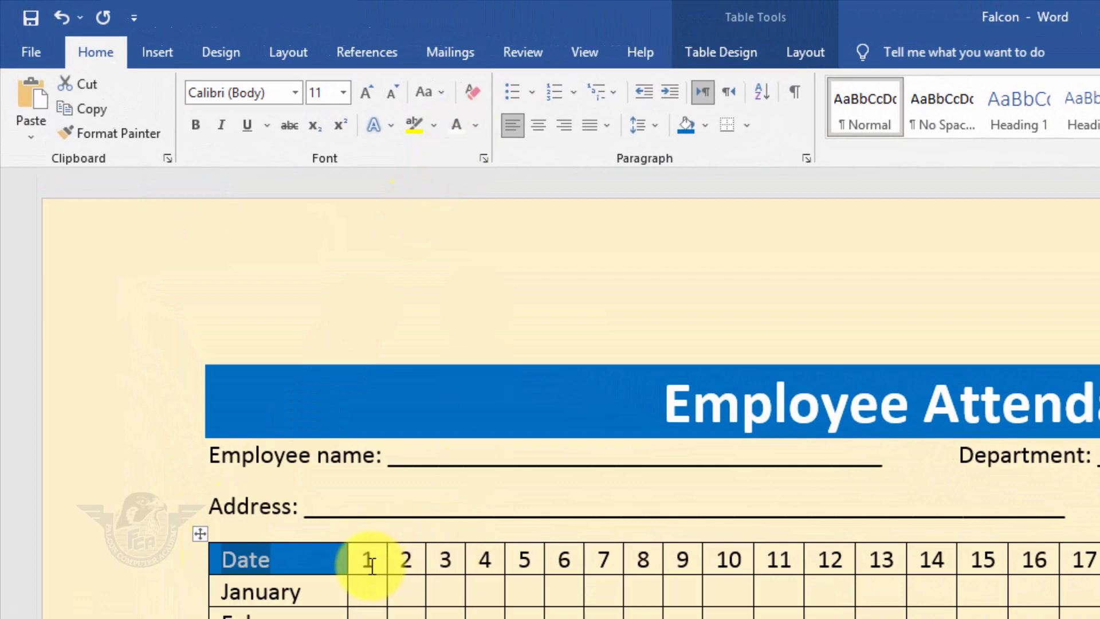
Center the day numbers 1 to 31 horizontally and vertically in their header cells
{"action": "left_click_drag", "start_coordinate": [371, 566], "coordinate": [1099, 567]}
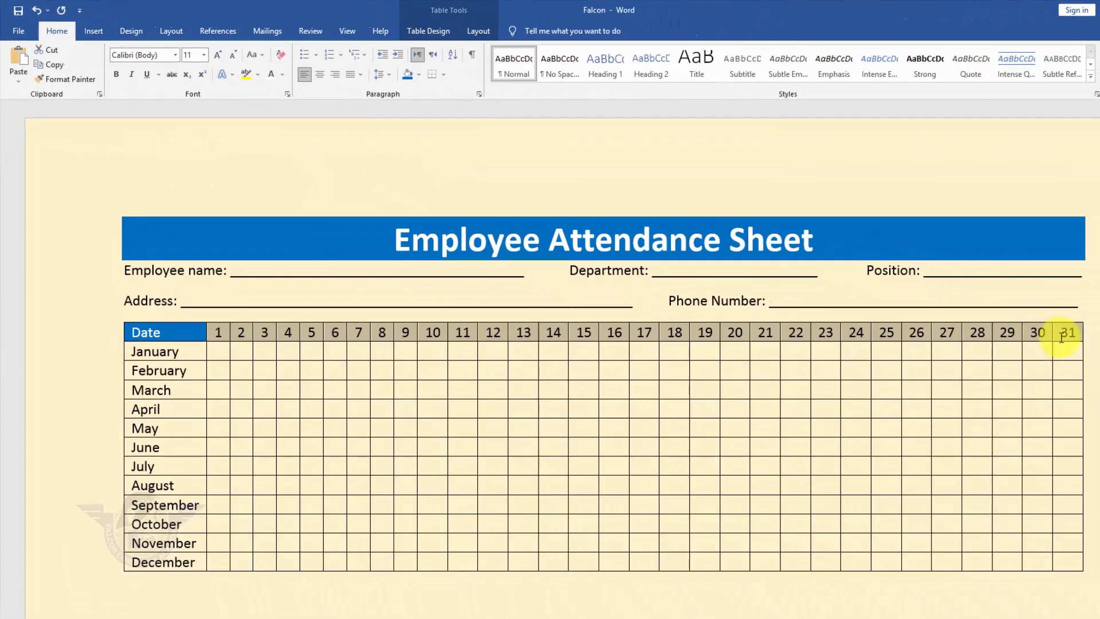
{"action": "left_click", "coordinate": [480, 30]}
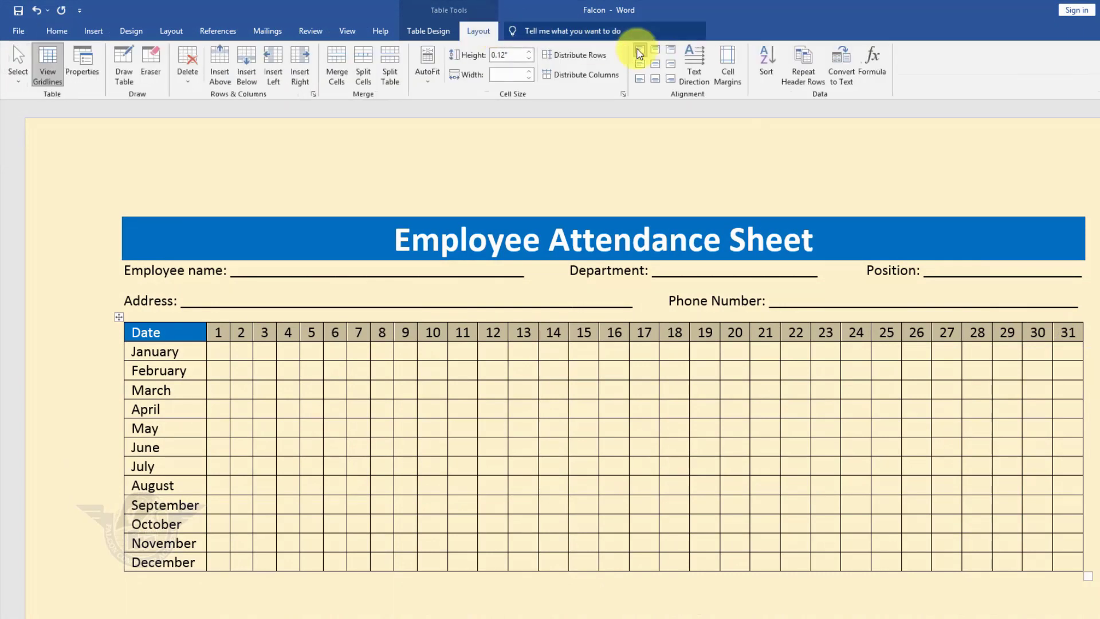
{"action": "left_click", "coordinate": [656, 65]}
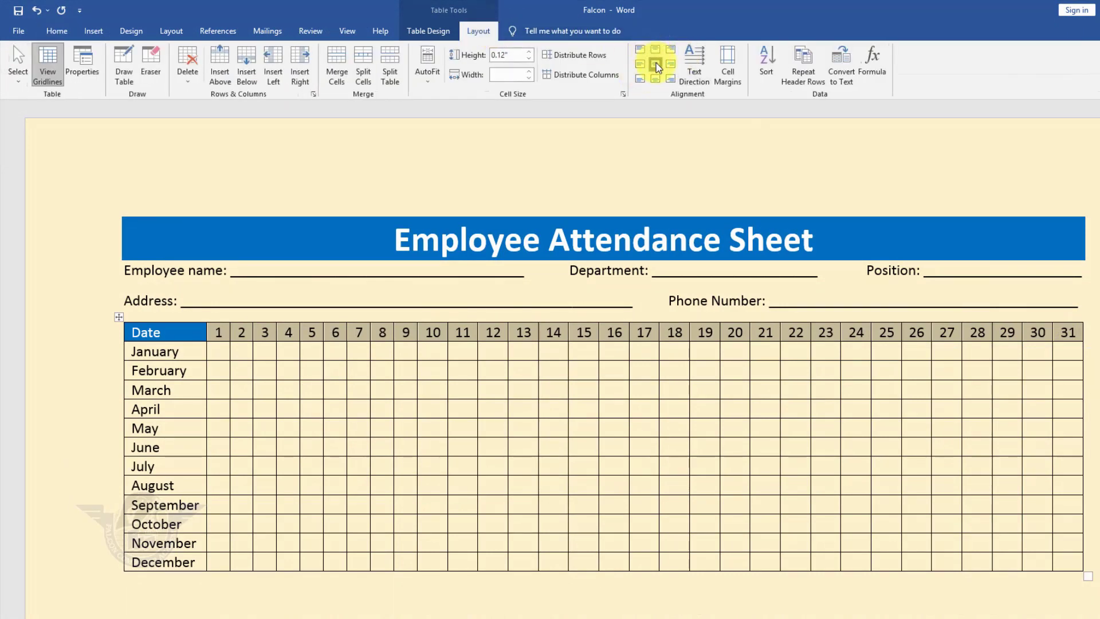
Shade the day number cells 1 to 31 with the lightest gray theme color
{"action": "left_click", "coordinate": [66, 26]}
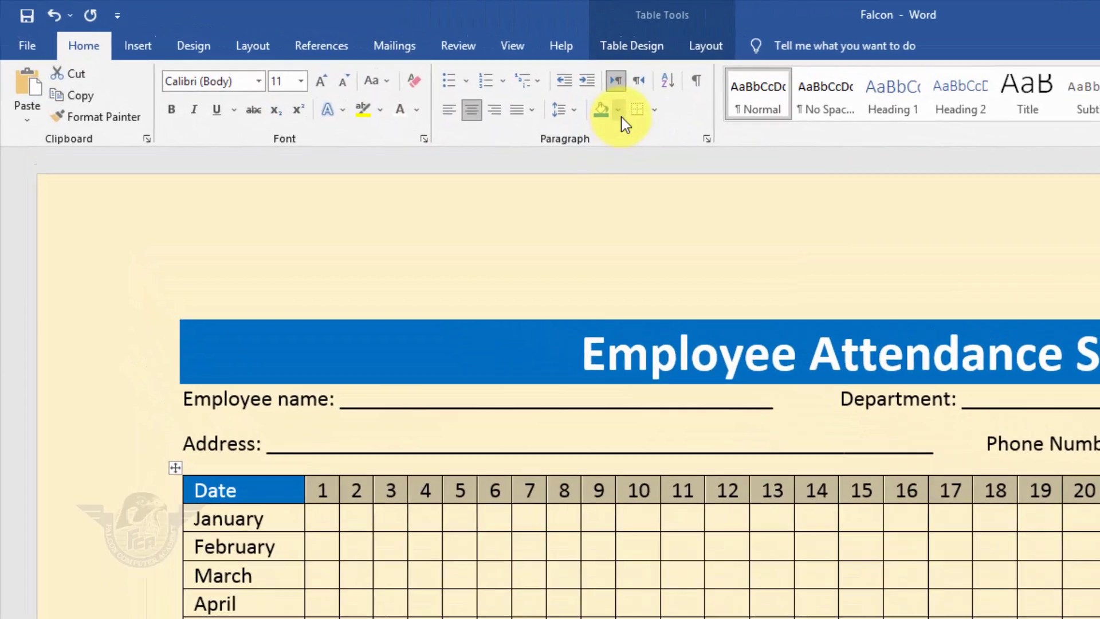
{"action": "left_click", "coordinate": [618, 110]}
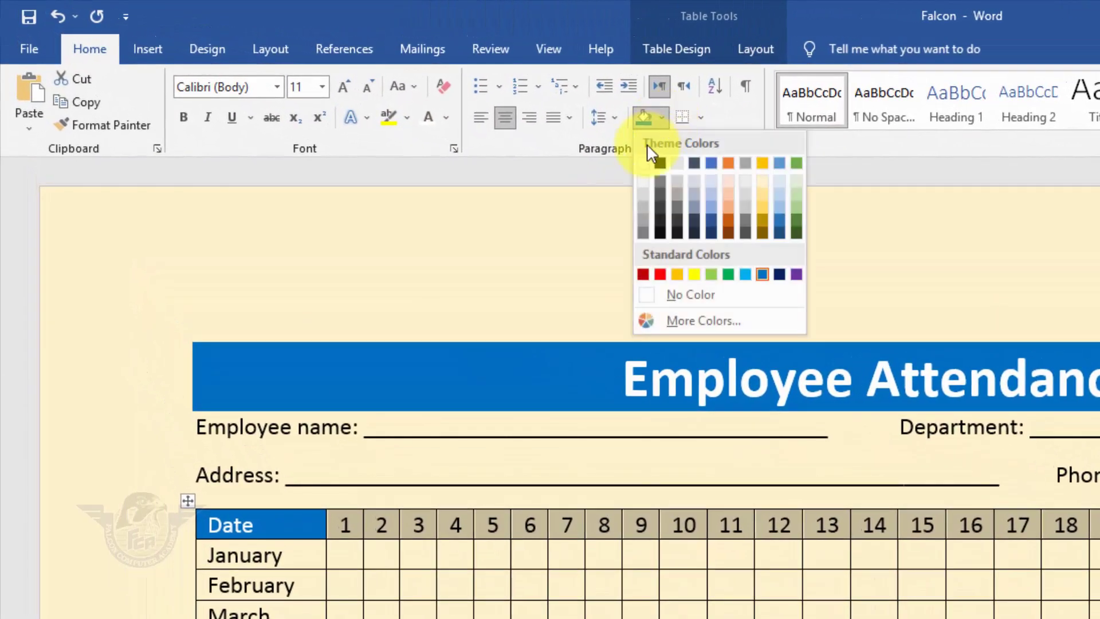
{"action": "left_click", "coordinate": [644, 186]}
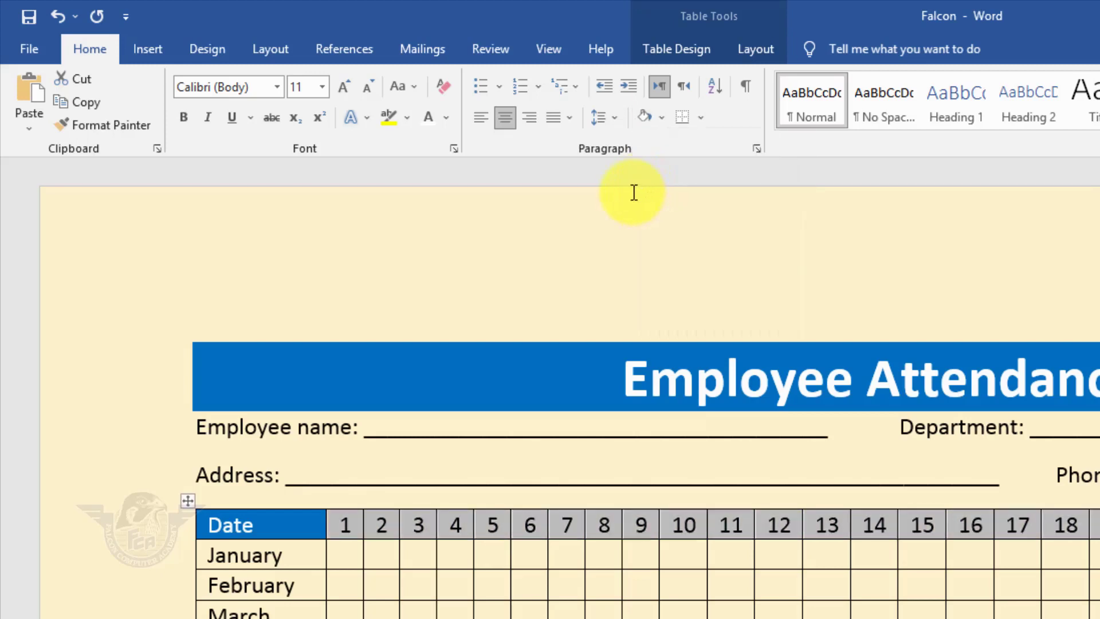
Apply the same light gray shading to the month cells from January to December
{"action": "left_click_drag", "start_coordinate": [300, 555], "coordinate": [296, 618]}
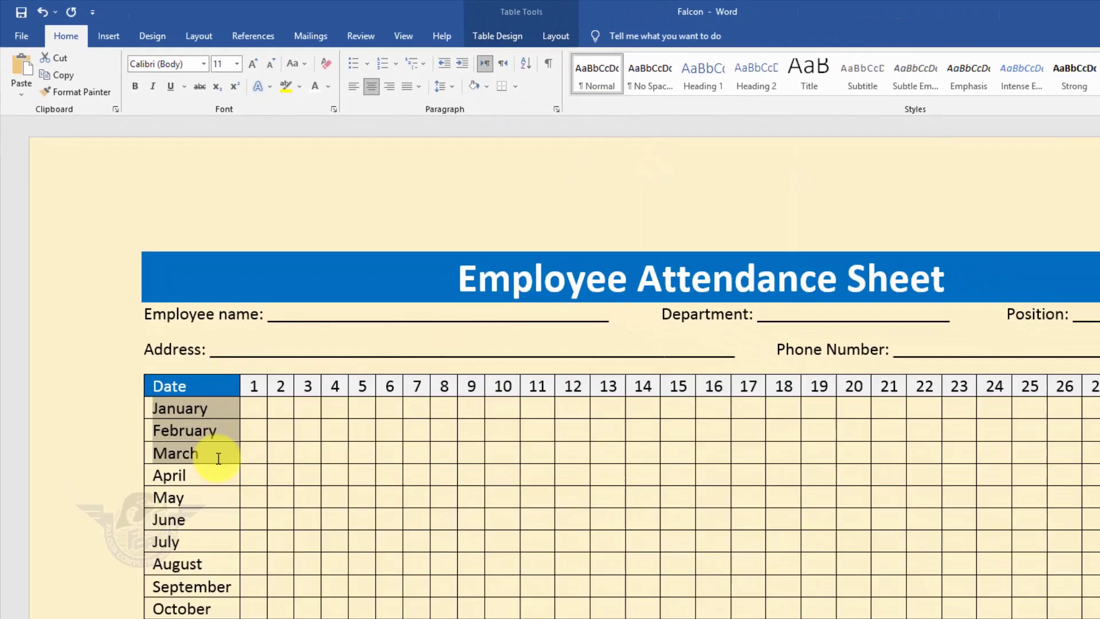
{"action": "left_click_drag", "start_coordinate": [218, 459], "coordinate": [212, 618]}
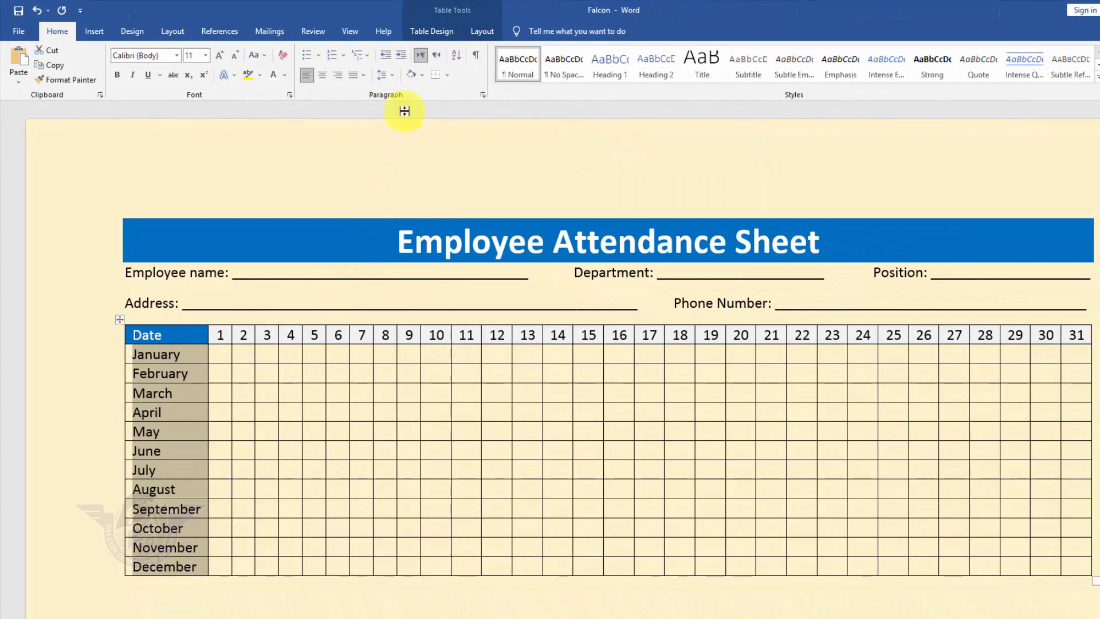
{"action": "left_click", "coordinate": [411, 77]}
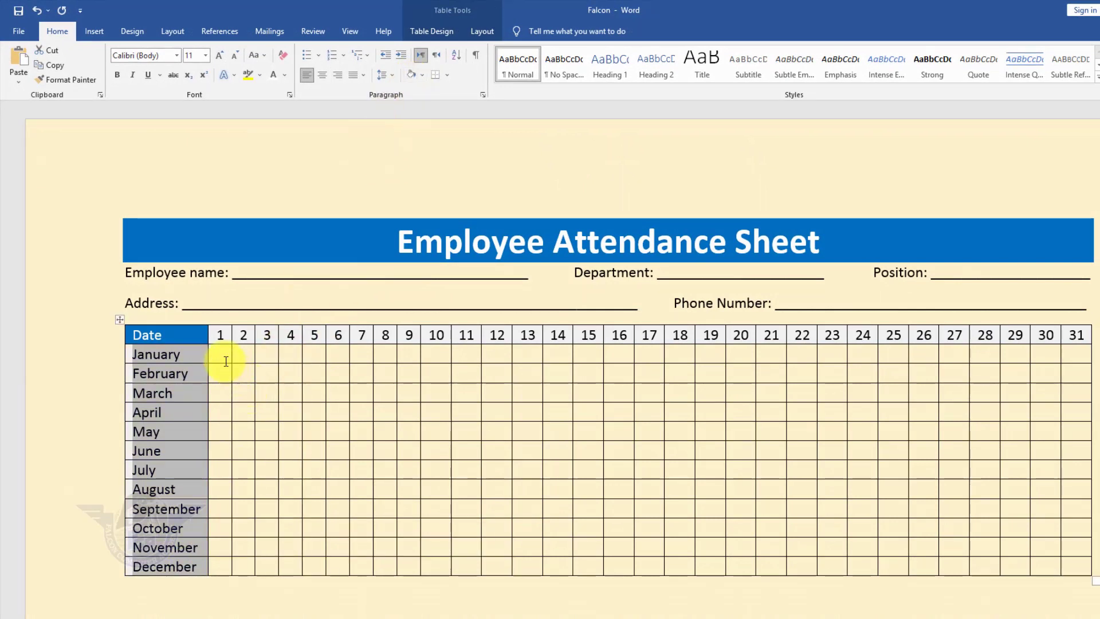
{"action": "left_click", "coordinate": [324, 403]}
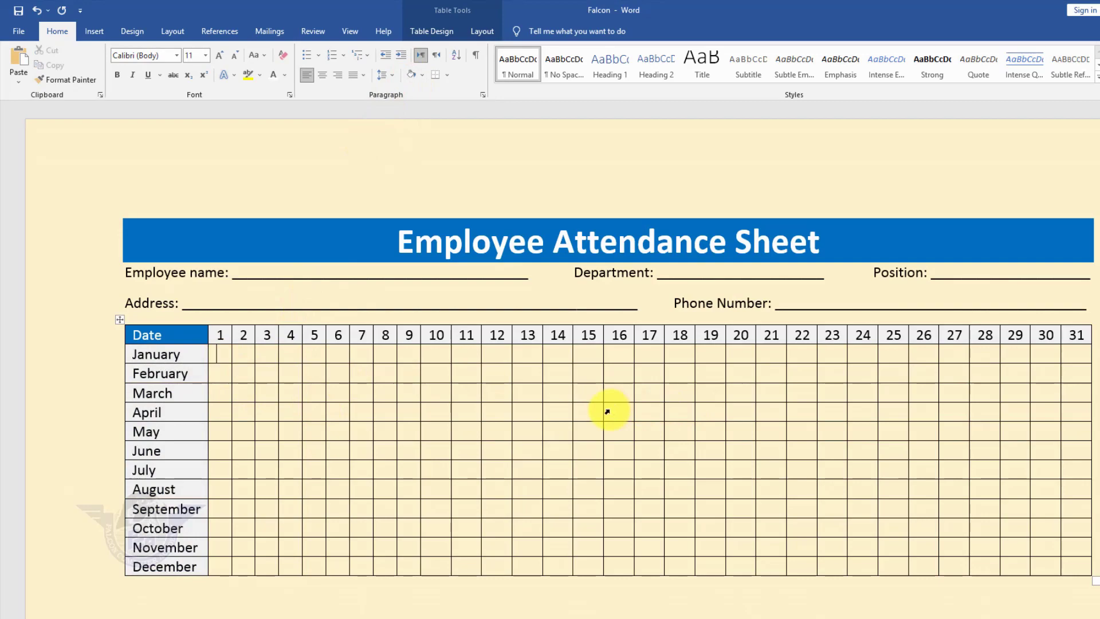
Check the finished attendance sheet in the print preview and return to the document
{"action": "key", "text": "ctrl+p"}
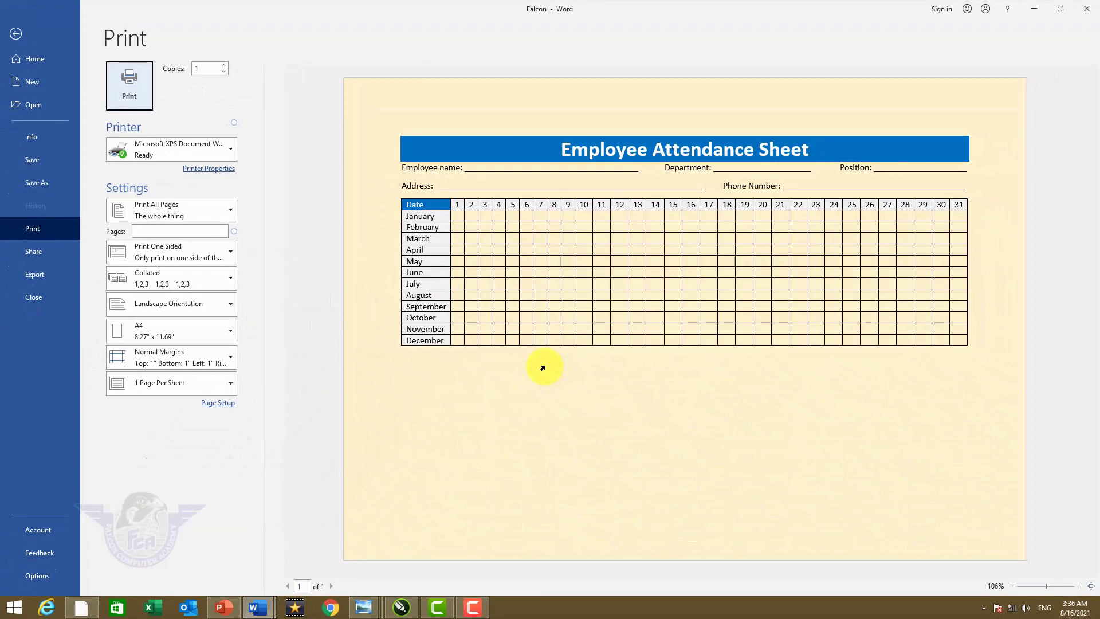
{"action": "key", "text": "Escape"}
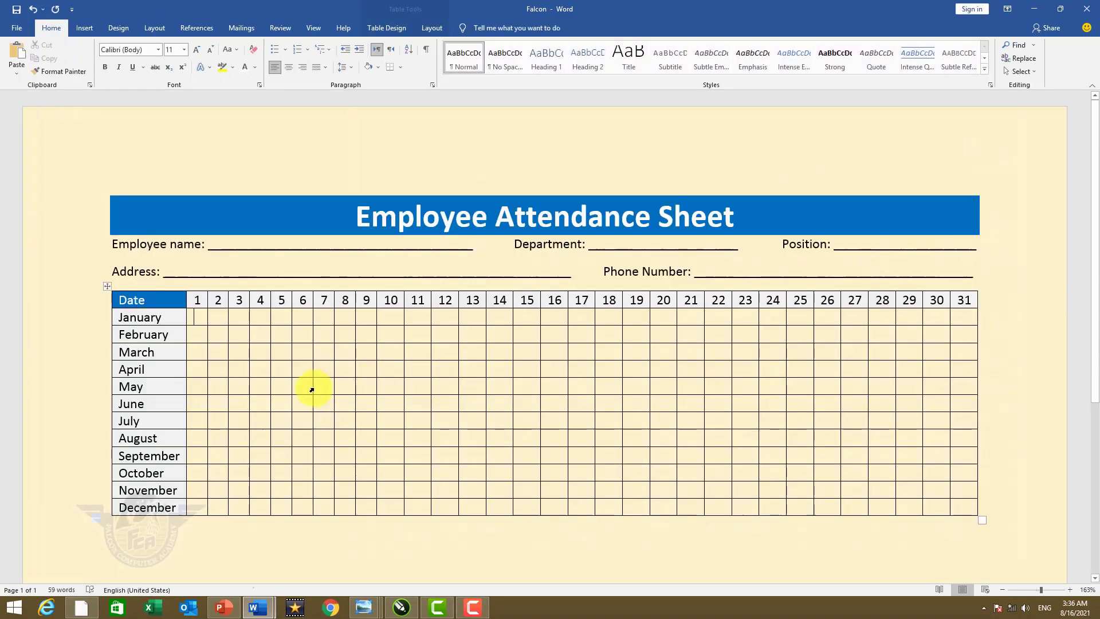
Set the row height of the entire attendance table to 0.3"
{"action": "left_click", "coordinate": [109, 287]}
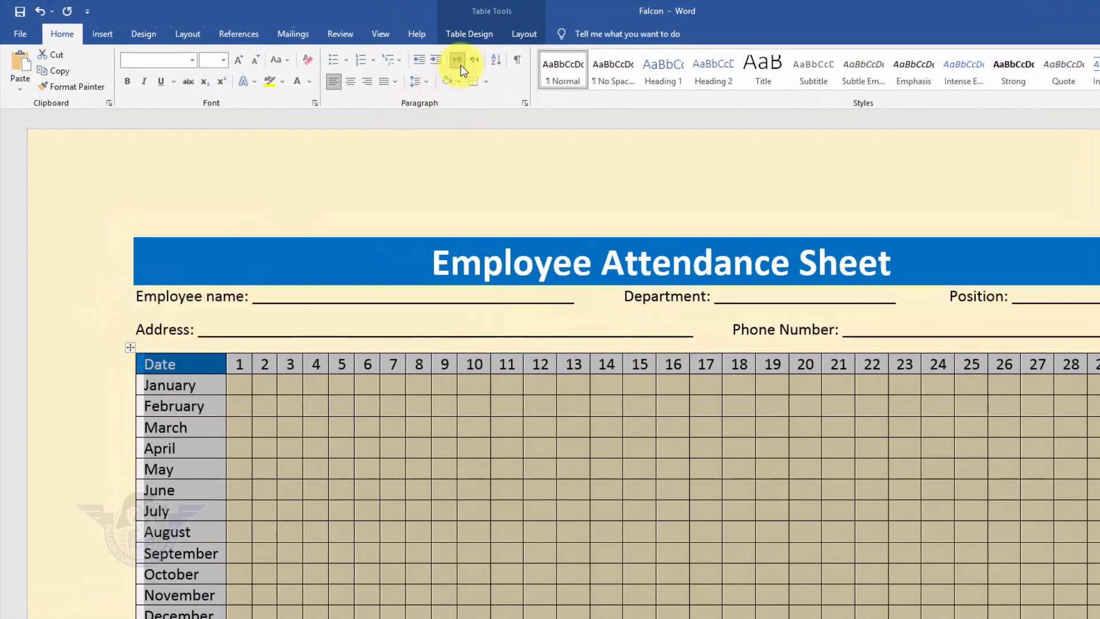
{"action": "left_click", "coordinate": [527, 35]}
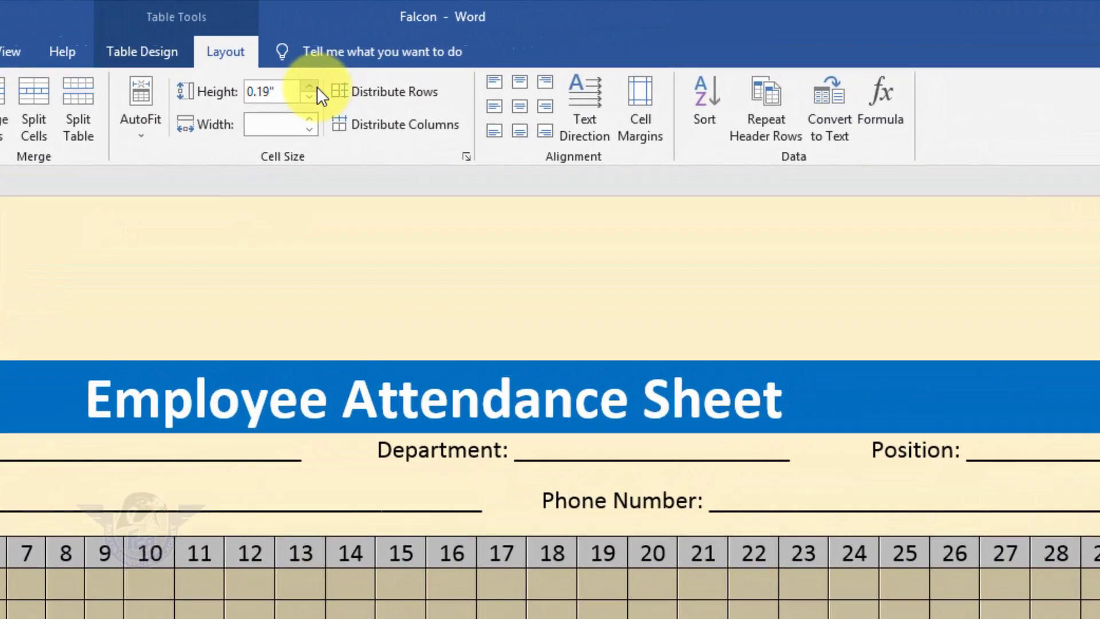
{"action": "left_click", "coordinate": [382, 78]}
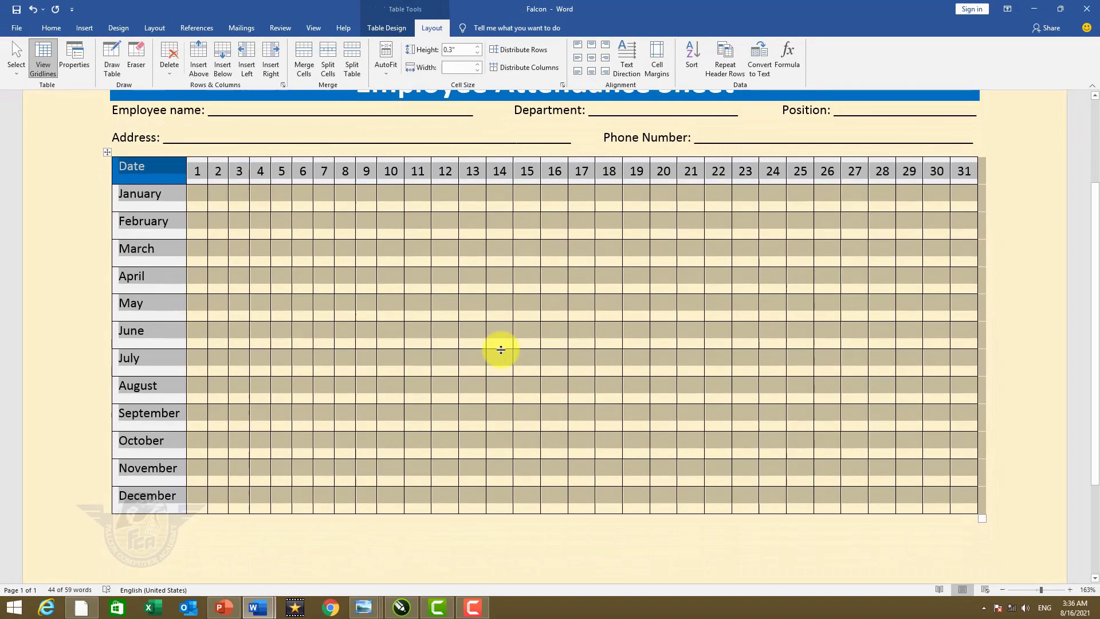
{"action": "scroll", "coordinate": [468, 416], "scroll_direction": "down", "scroll_amount": 3}
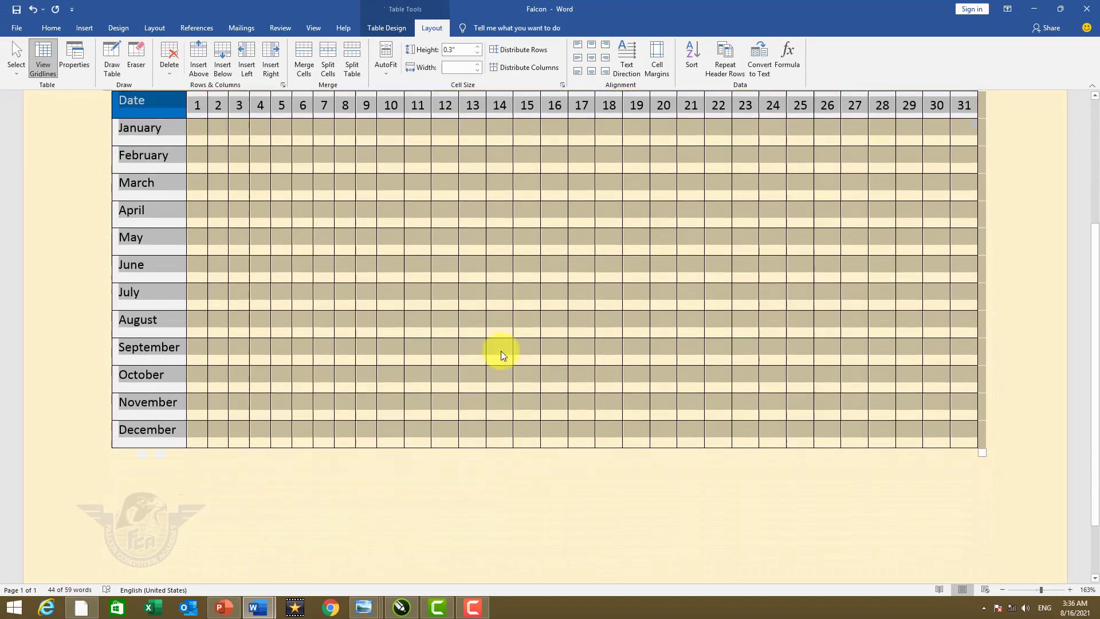
{"action": "scroll", "coordinate": [468, 416], "scroll_direction": "up", "scroll_amount": 3}
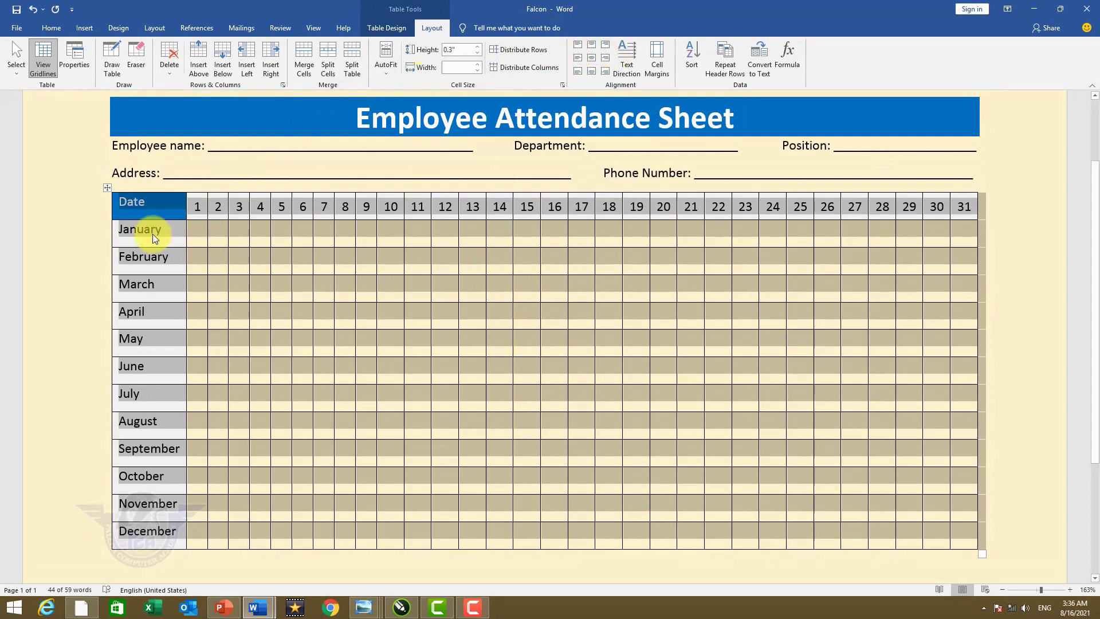
Align the month names from January to December center left in their cells
{"action": "left_click_drag", "start_coordinate": [155, 232], "coordinate": [162, 528]}
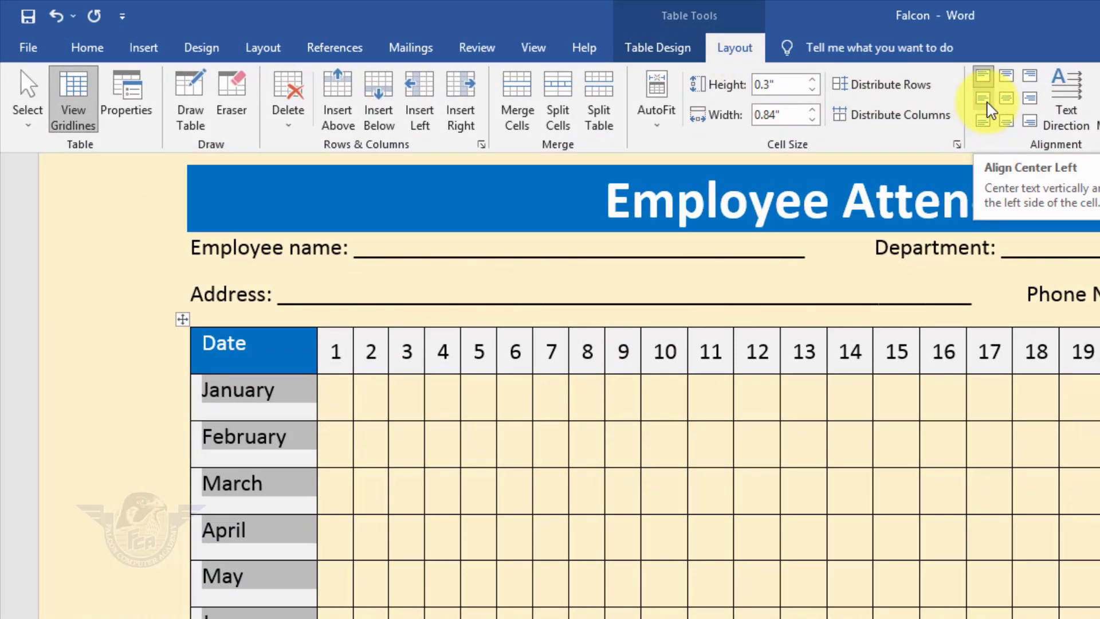
{"action": "left_click", "coordinate": [986, 103]}
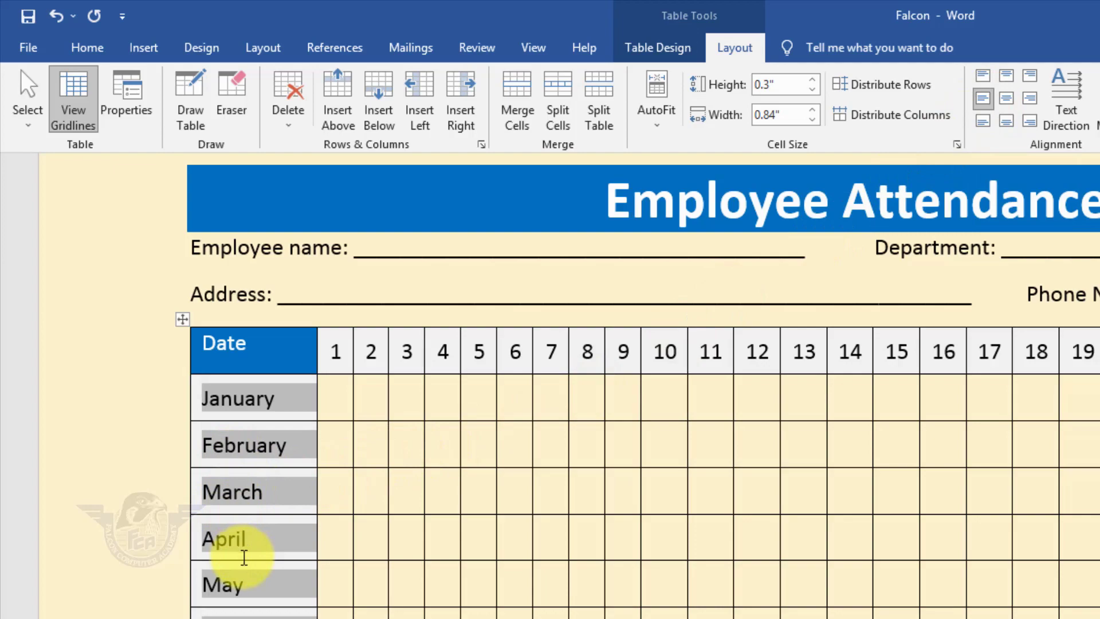
{"action": "left_click", "coordinate": [289, 537]}
{"action": "scroll", "coordinate": [501, 546], "scroll_direction": "up", "scroll_amount": 3}
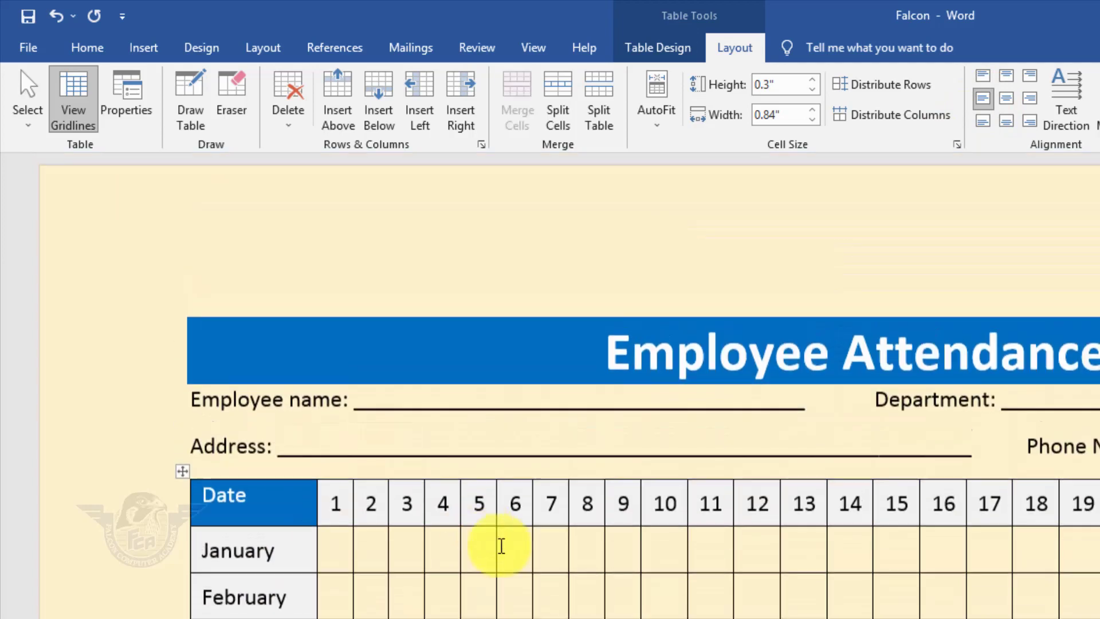
{"action": "scroll", "coordinate": [502, 545], "scroll_direction": "down", "scroll_amount": 5}
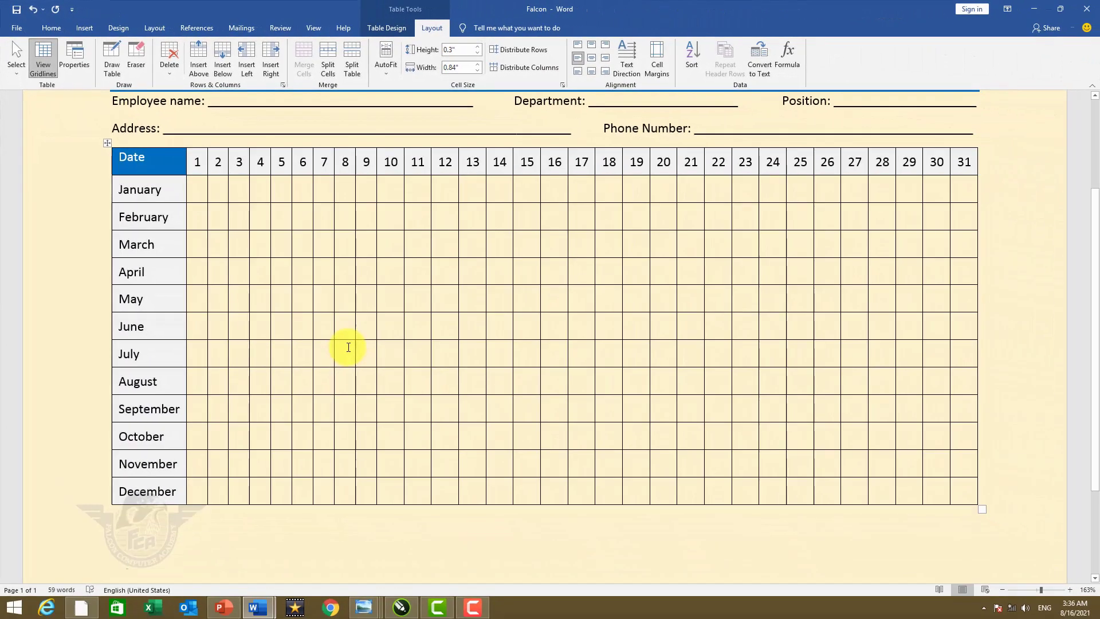
Set the spacing before the employee name and address lines above the table to 18 pt
{"action": "scroll", "coordinate": [347, 346], "scroll_direction": "up", "scroll_amount": 3}
{"action": "key", "text": "Up"}
{"action": "key", "text": "Up"}
{"action": "key", "text": "Up"}
{"action": "key", "text": "Up"}
{"action": "key", "text": "Up"}
{"action": "key", "text": "Up"}
{"action": "key", "text": "Up"}
{"action": "key", "text": "Up"}
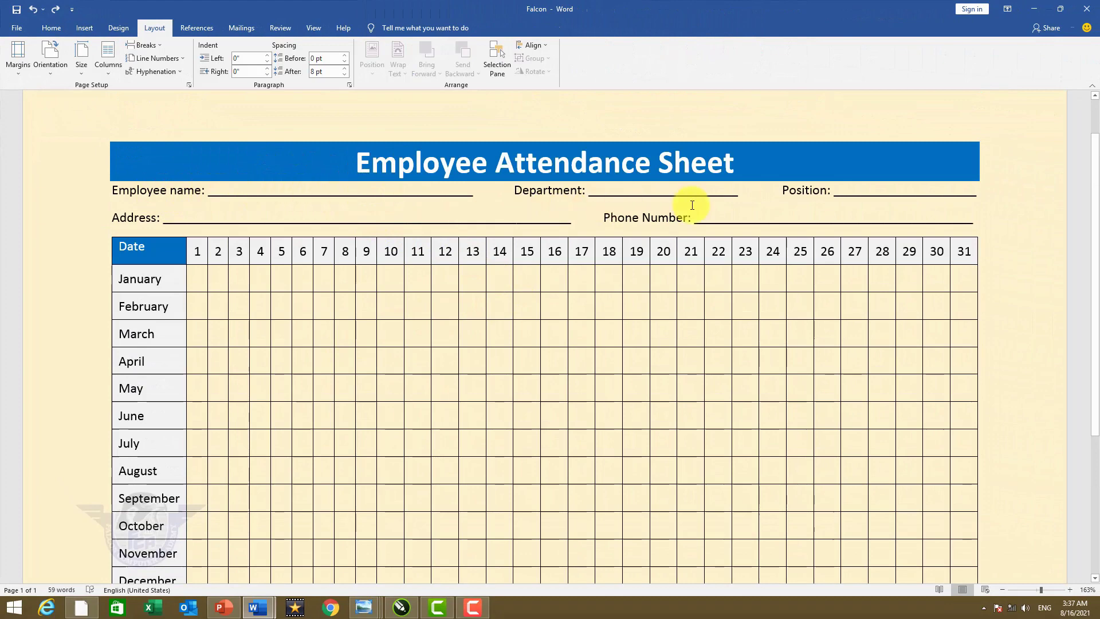
{"action": "left_click_drag", "start_coordinate": [982, 220], "coordinate": [105, 190]}
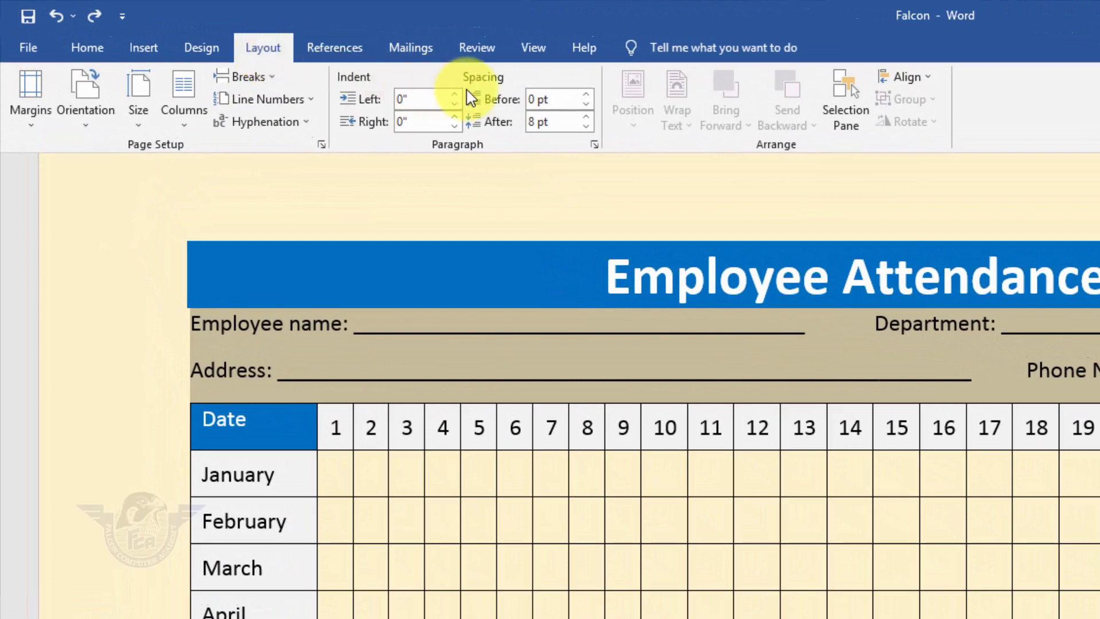
{"action": "left_click", "coordinate": [586, 95]}
{"action": "left_click", "coordinate": [587, 95]}
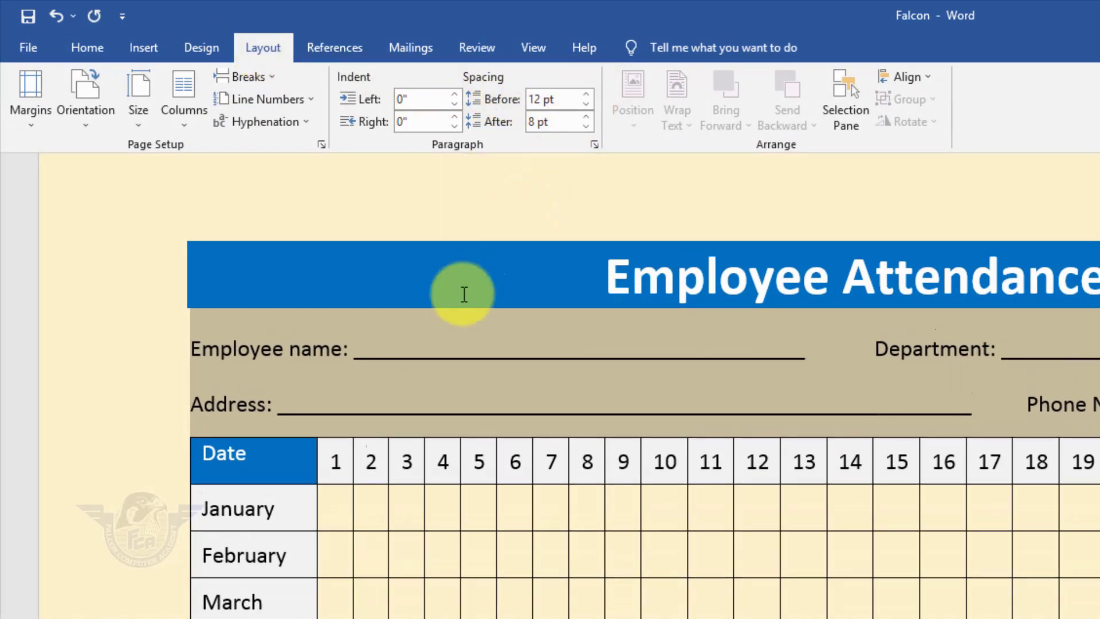
{"action": "left_click", "coordinate": [585, 97]}
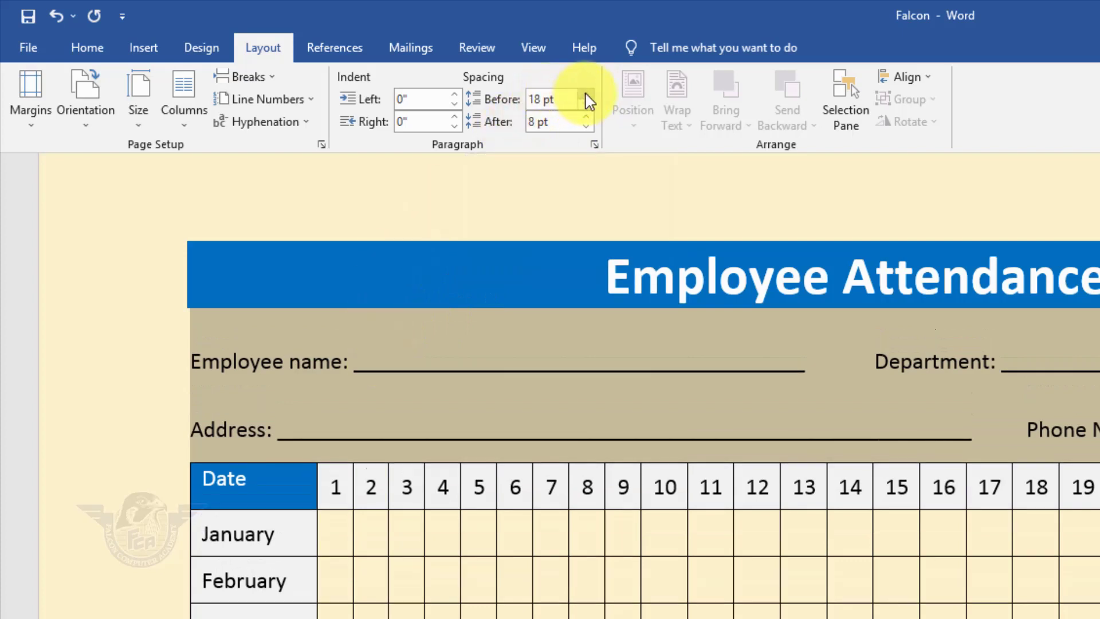
{"action": "left_click", "coordinate": [474, 428]}
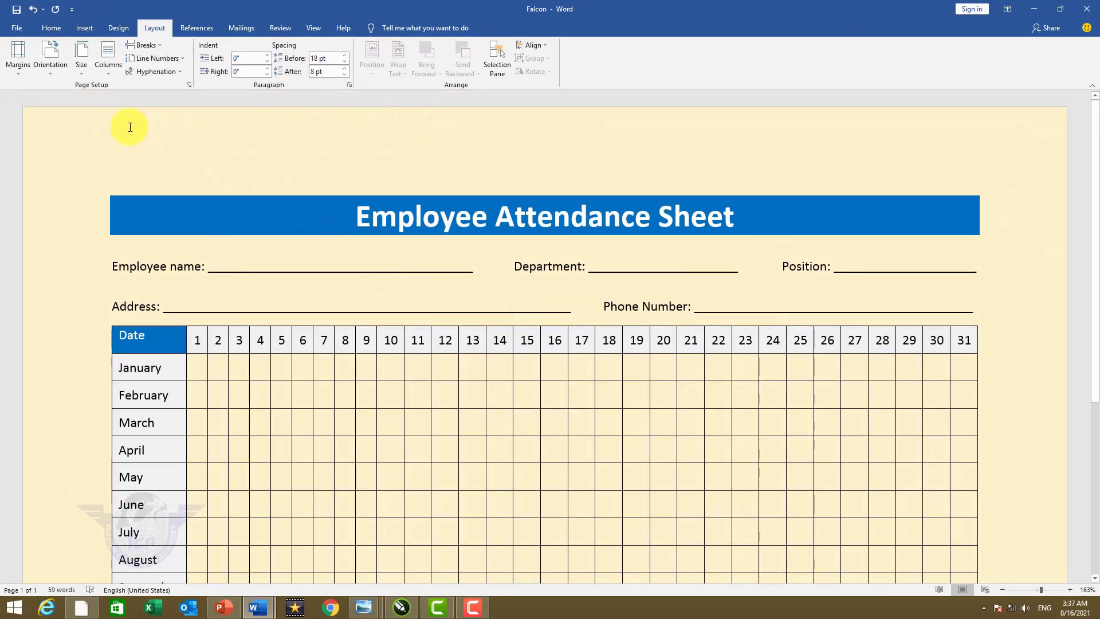
{"action": "double_click", "coordinate": [239, 121]}
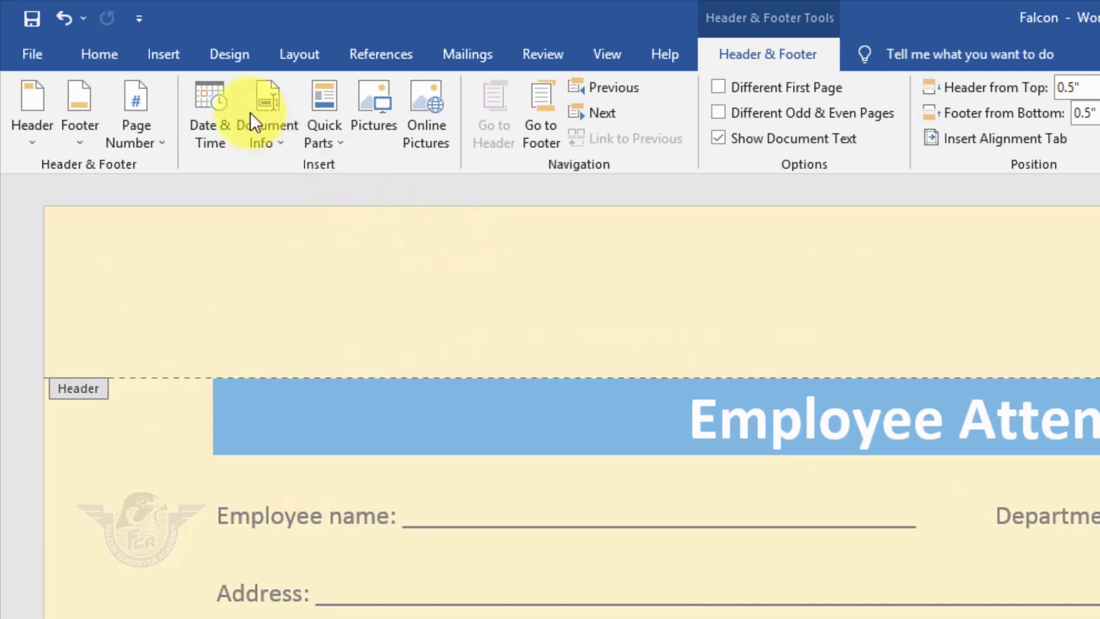
{"action": "left_click", "coordinate": [169, 56]}
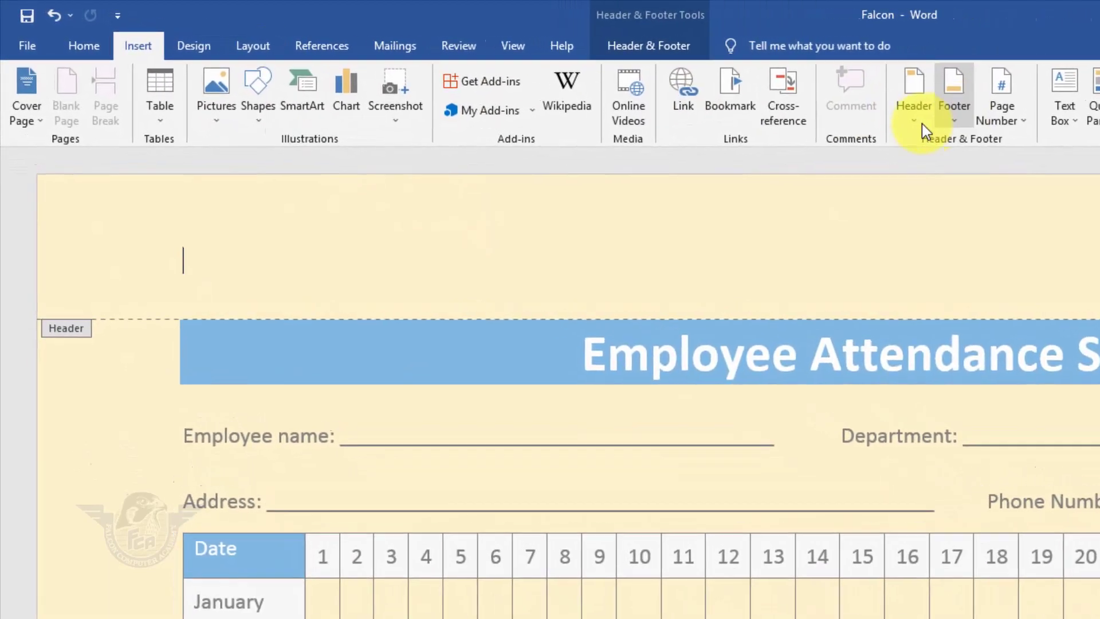
{"action": "left_click", "coordinate": [883, 115]}
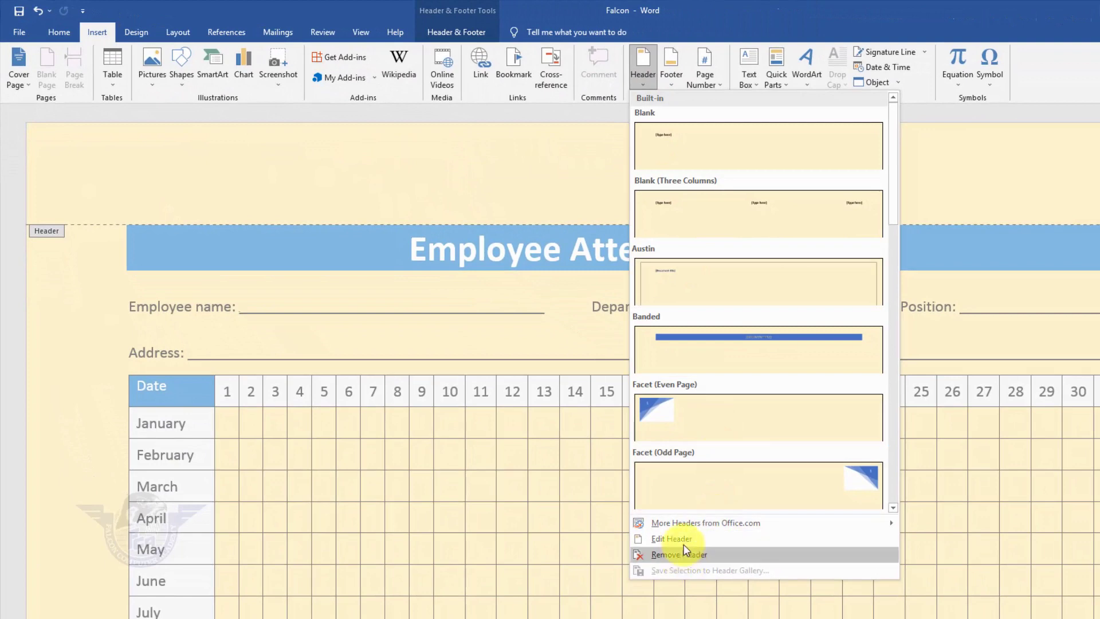
{"action": "left_click", "coordinate": [341, 167]}
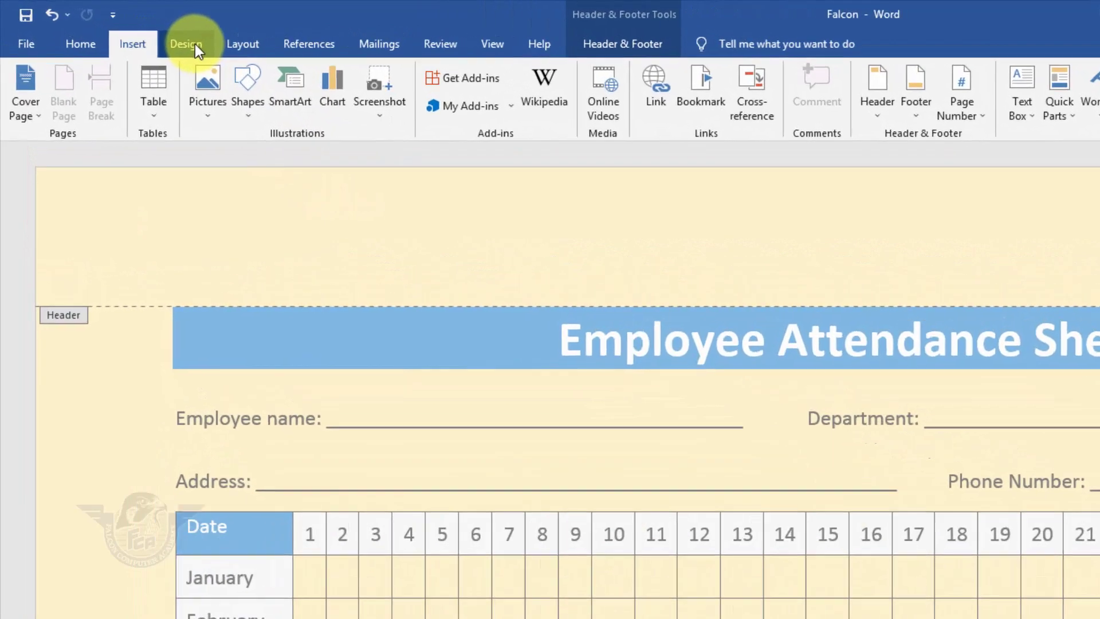
Choose the gray diamond art as the page border for the whole document
{"action": "left_click", "coordinate": [140, 32]}
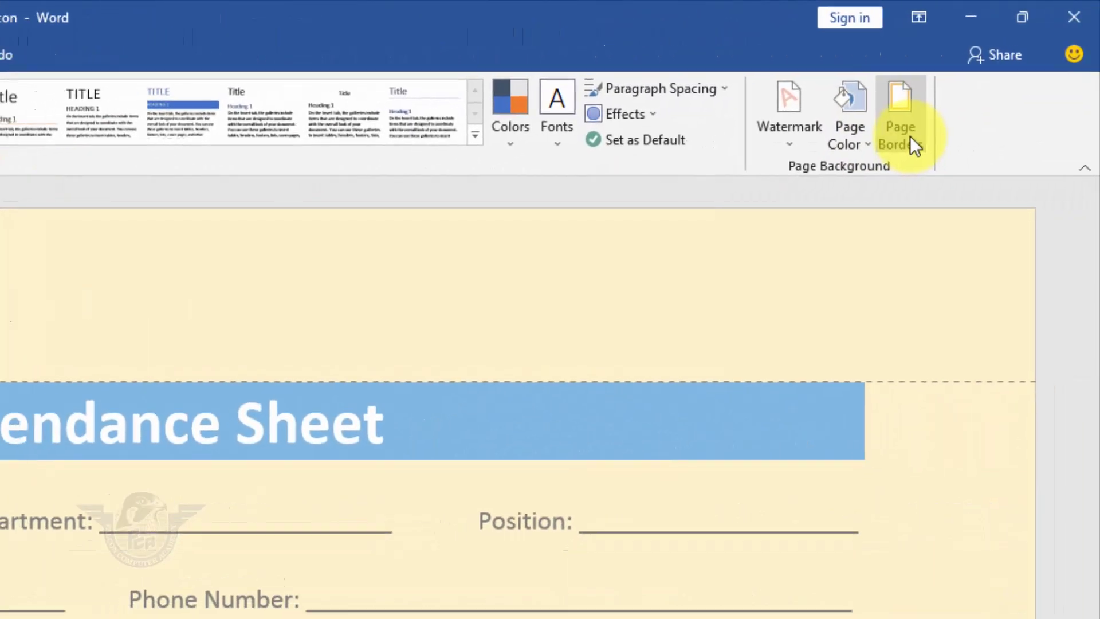
{"action": "left_click", "coordinate": [910, 143]}
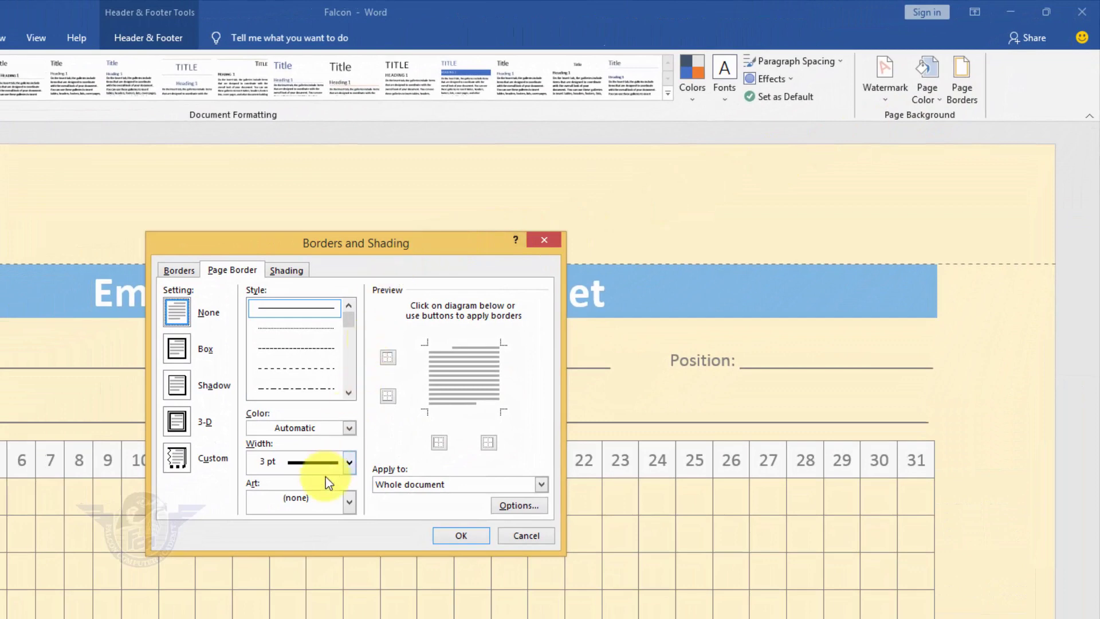
{"action": "left_click", "coordinate": [348, 504]}
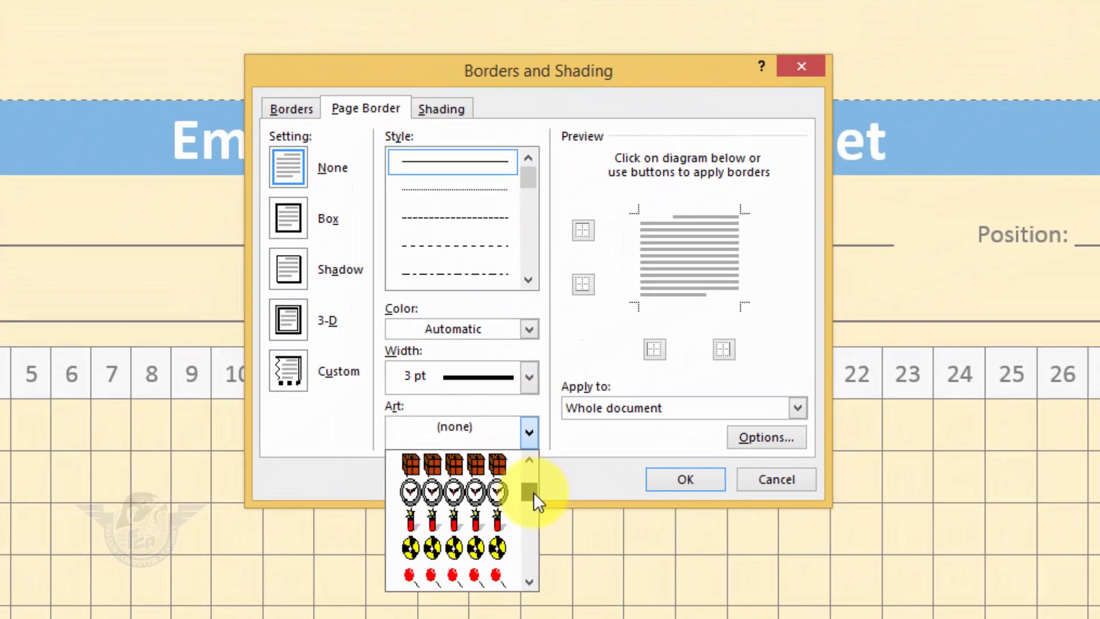
{"action": "left_click_drag", "start_coordinate": [356, 533], "coordinate": [353, 552]}
{"action": "left_click_drag", "start_coordinate": [533, 500], "coordinate": [537, 526]}
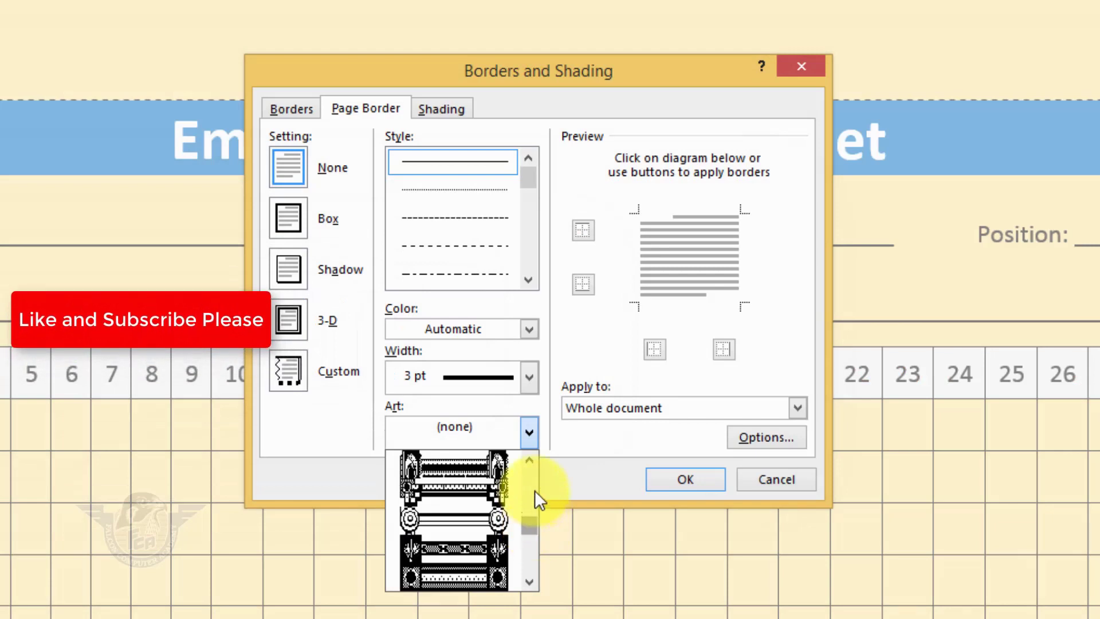
{"action": "left_click", "coordinate": [529, 460]}
{"action": "left_click", "coordinate": [529, 458]}
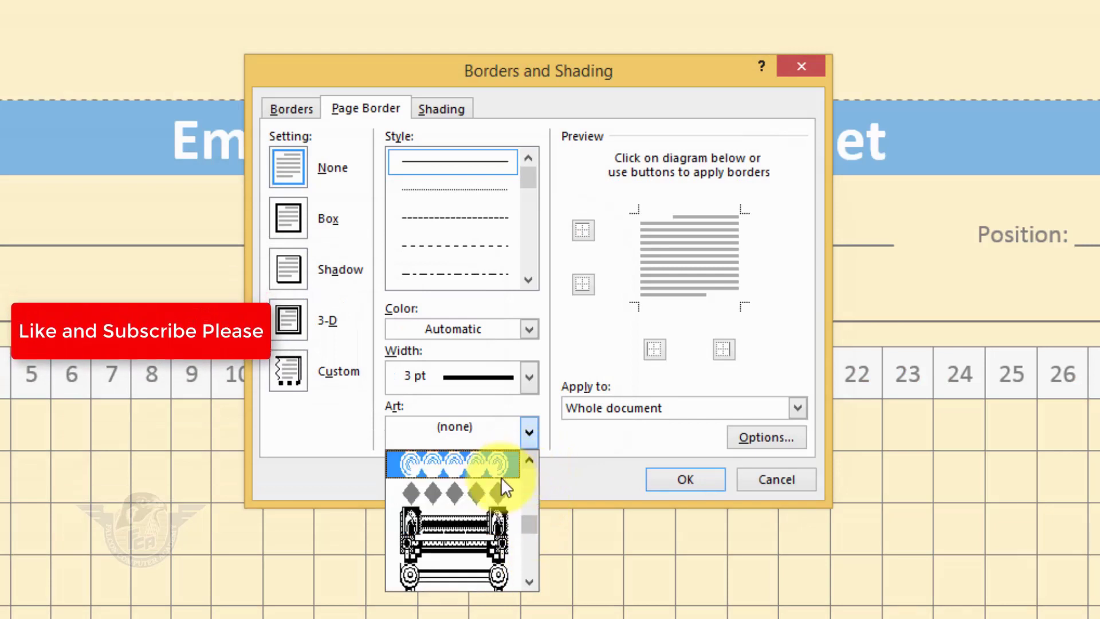
{"action": "left_click", "coordinate": [489, 497]}
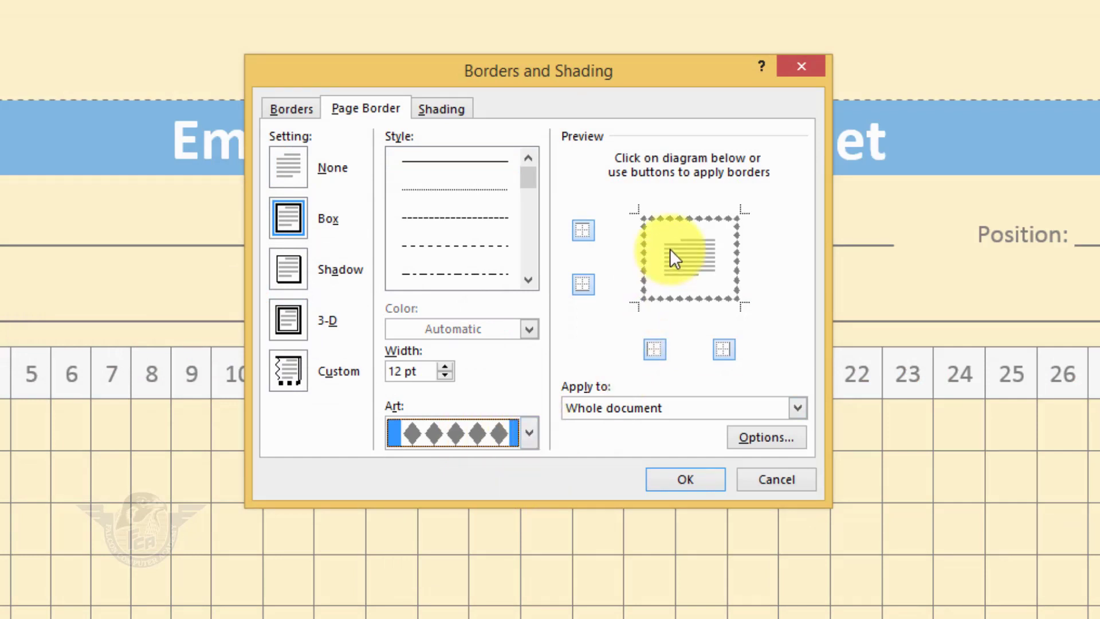
Remove the left and right sides of the diamond page border and apply it to the top and bottom of the page
{"action": "left_click", "coordinate": [658, 350]}
{"action": "left_click", "coordinate": [725, 351]}
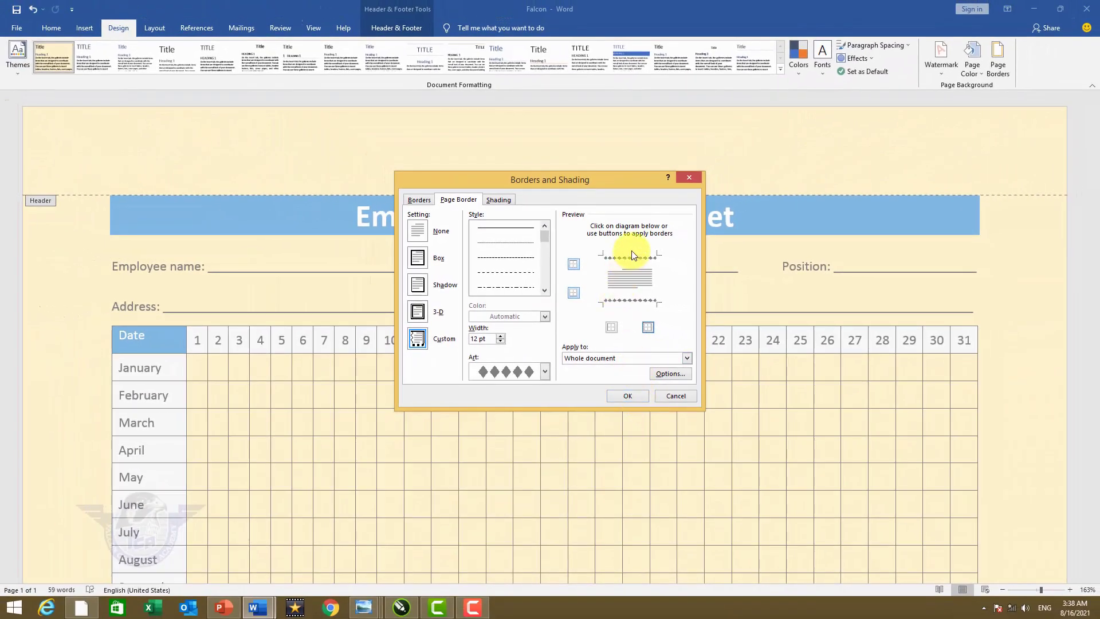
{"action": "left_click", "coordinate": [635, 397]}
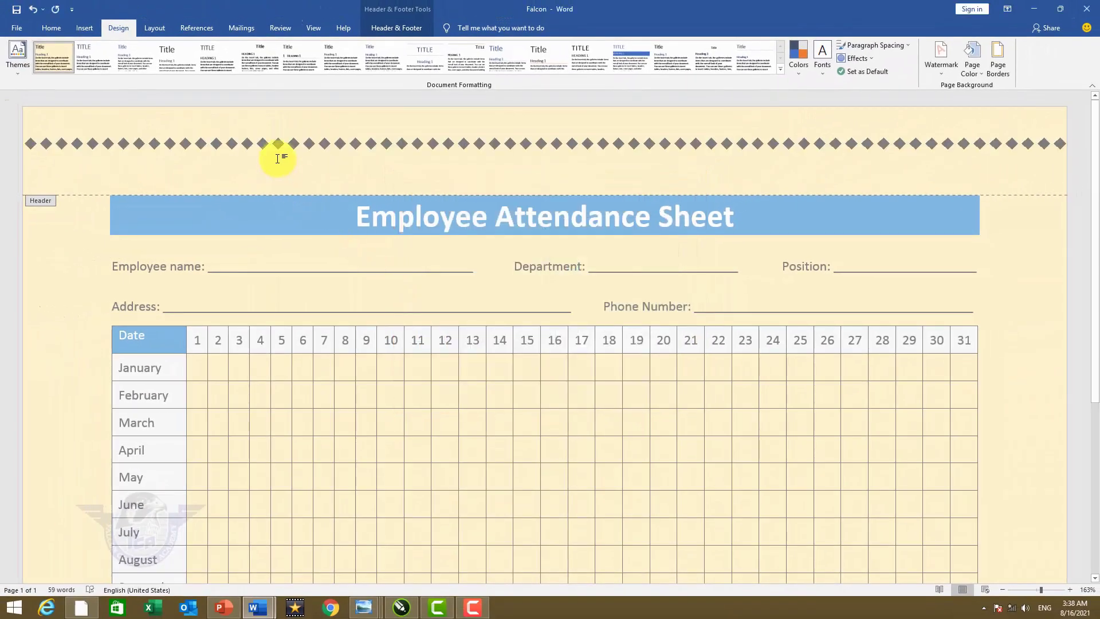
{"action": "scroll", "coordinate": [278, 156], "scroll_direction": "down", "scroll_amount": 5}
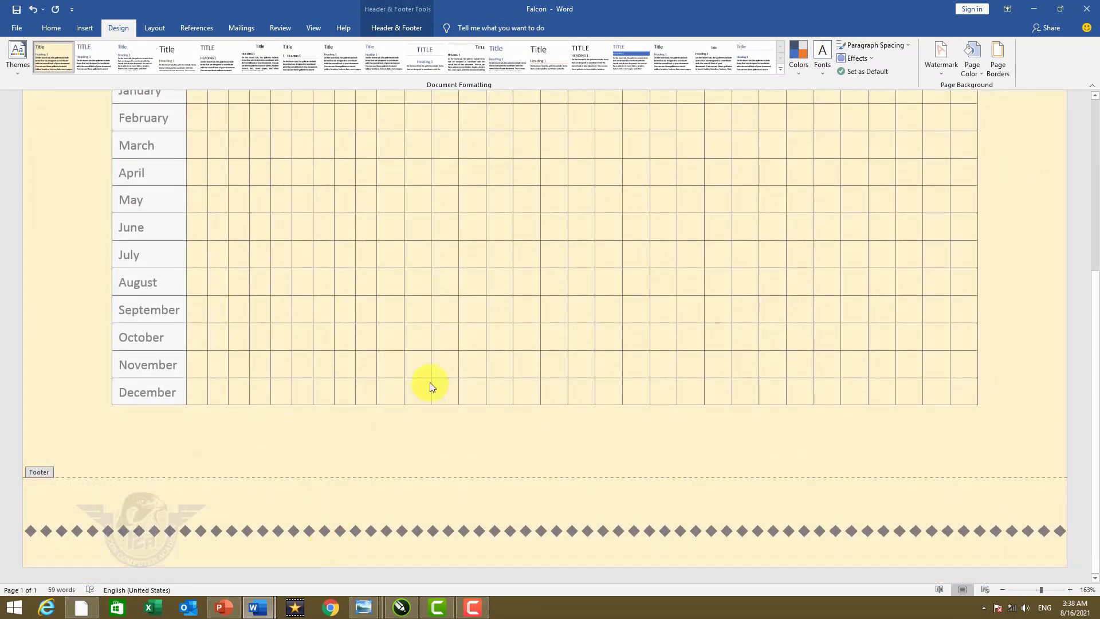
{"action": "scroll", "coordinate": [429, 376], "scroll_direction": "up", "scroll_amount": 5}
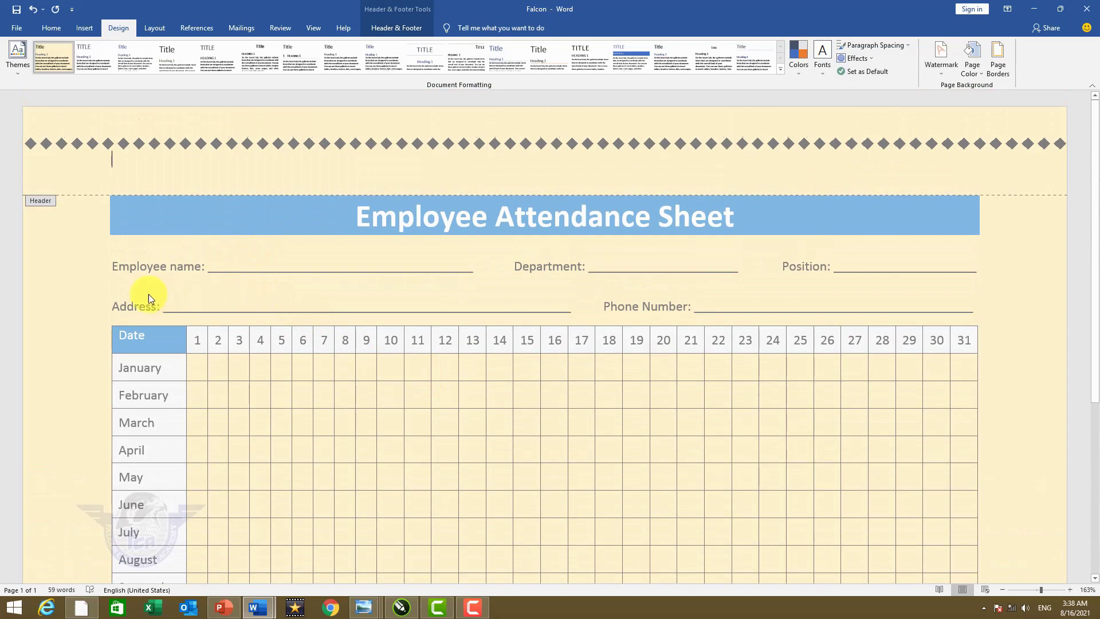
Close header and footer editing and return to the document body
{"action": "double_click", "coordinate": [72, 296]}
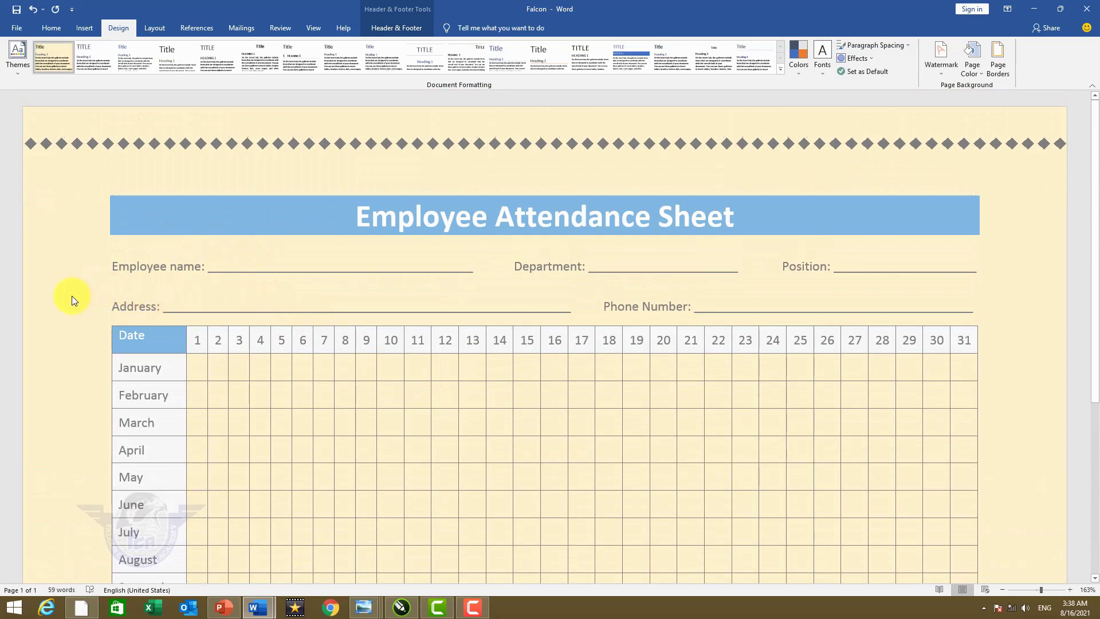
{"action": "double_click", "coordinate": [185, 148]}
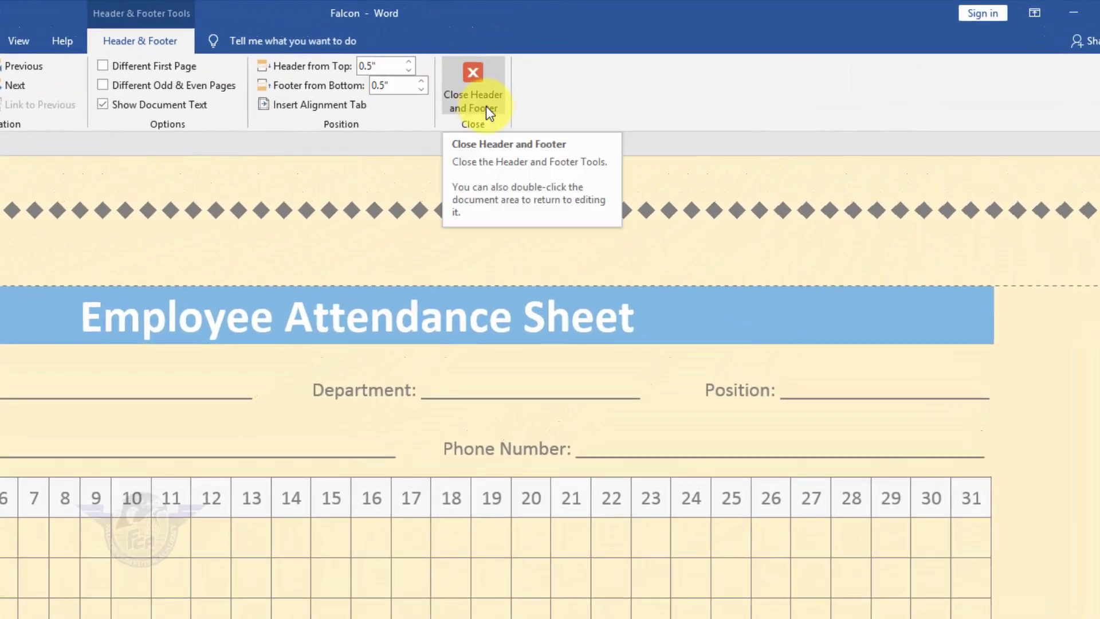
{"action": "left_click", "coordinate": [487, 107]}
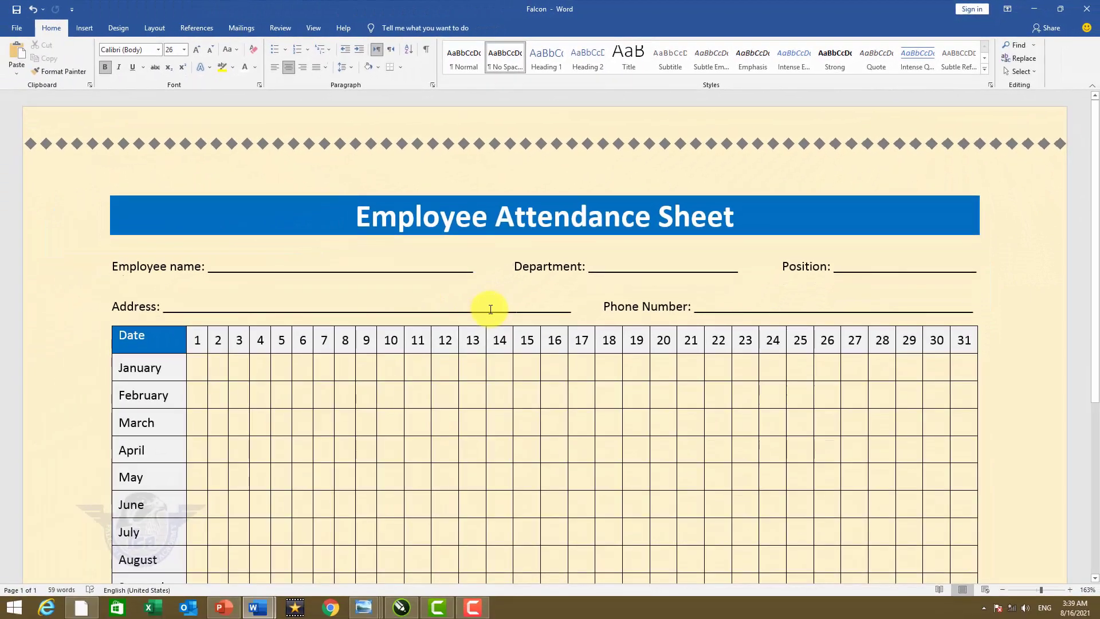
Check the bordered attendance sheet in the print preview and return to the document
{"action": "key", "text": "ctrl+p"}
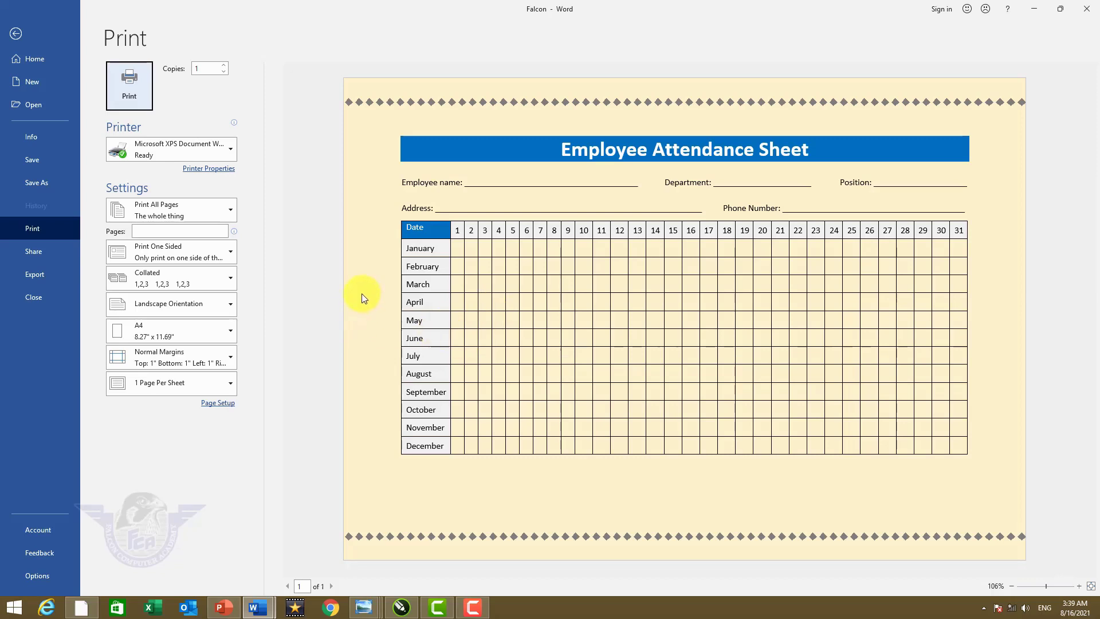
{"action": "key", "text": "Escape"}
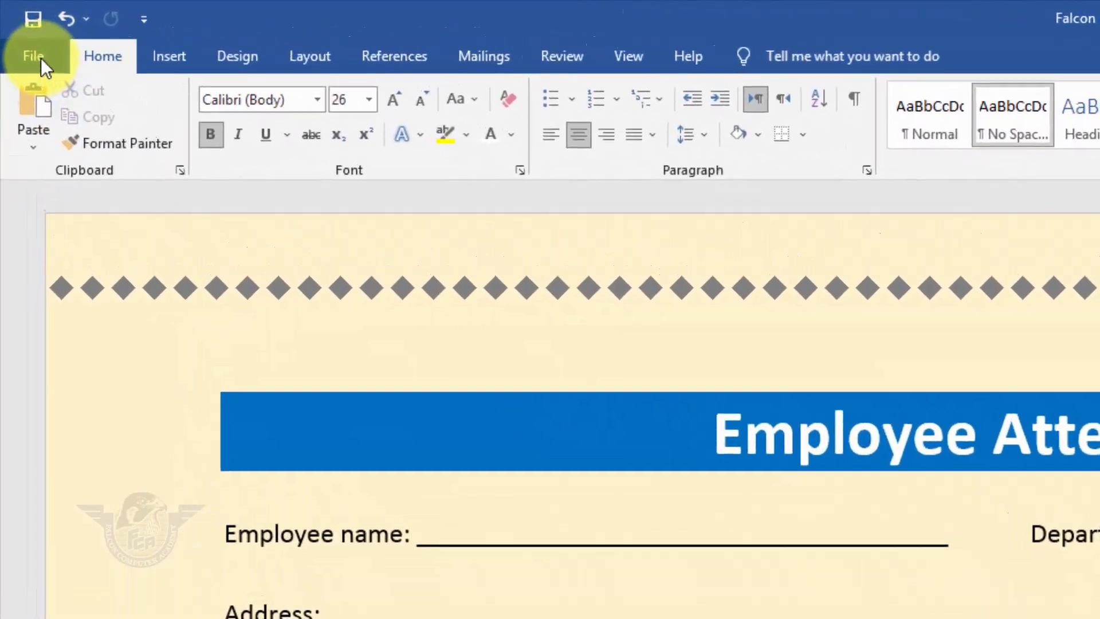
Turn off printing of background colors and images in the display options and check the sheet in the print preview
{"action": "left_click", "coordinate": [40, 58]}
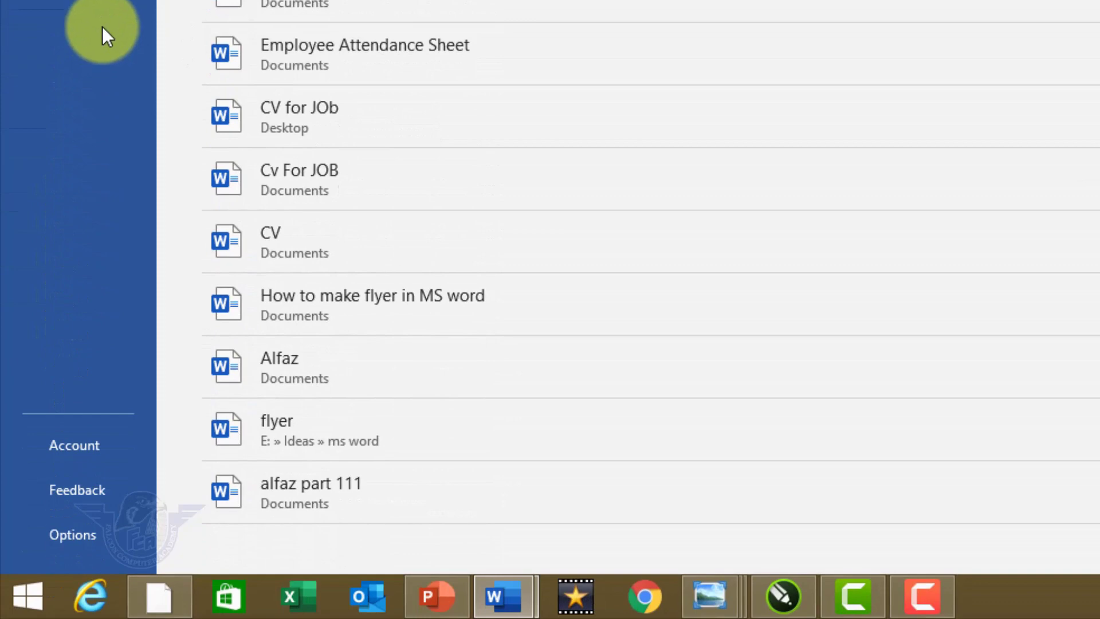
{"action": "left_click", "coordinate": [81, 533]}
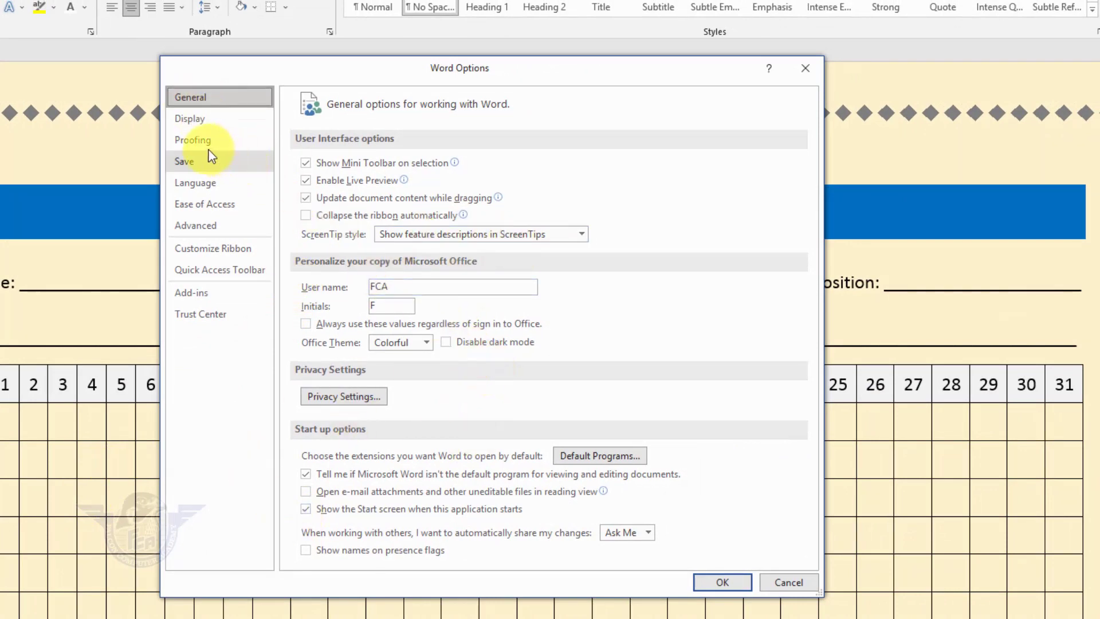
{"action": "left_click", "coordinate": [213, 121]}
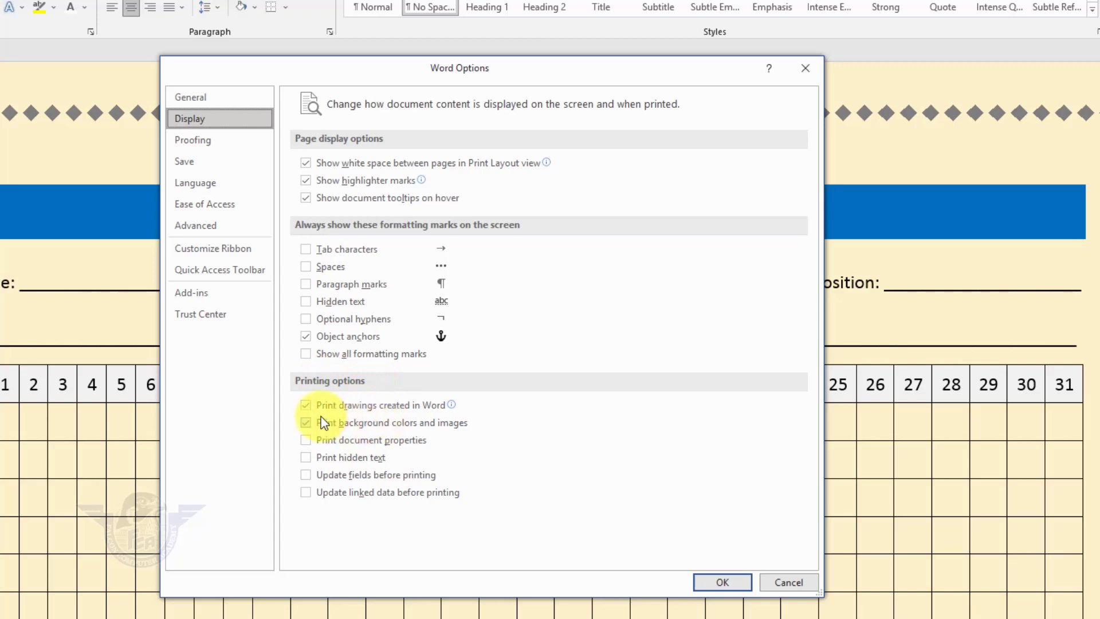
{"action": "left_click", "coordinate": [307, 424]}
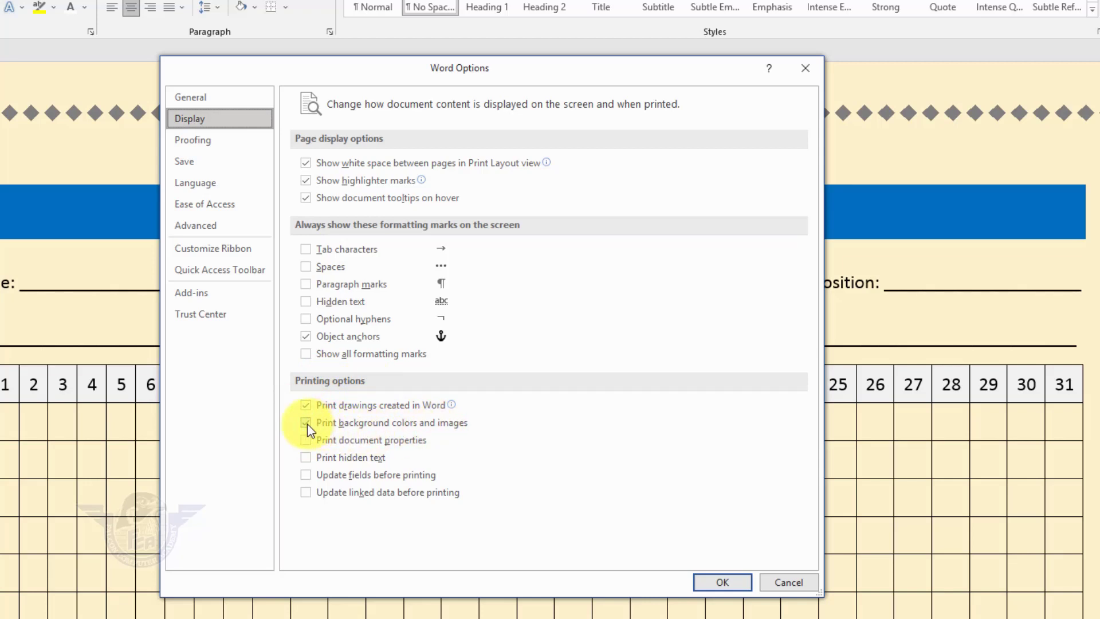
{"action": "left_click", "coordinate": [307, 424]}
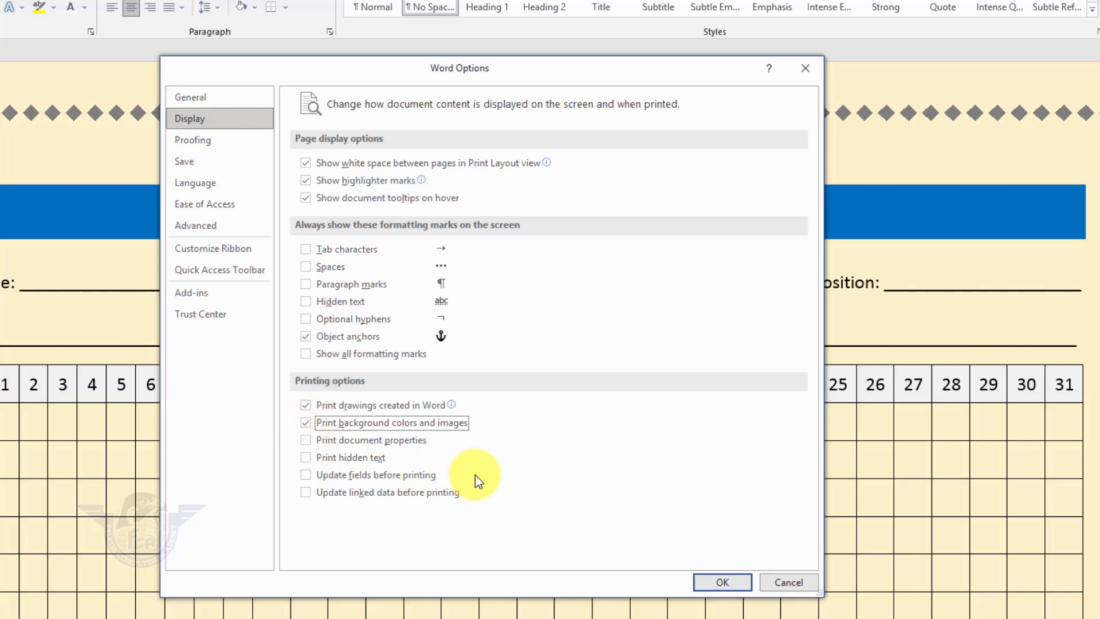
{"action": "left_click", "coordinate": [304, 424]}
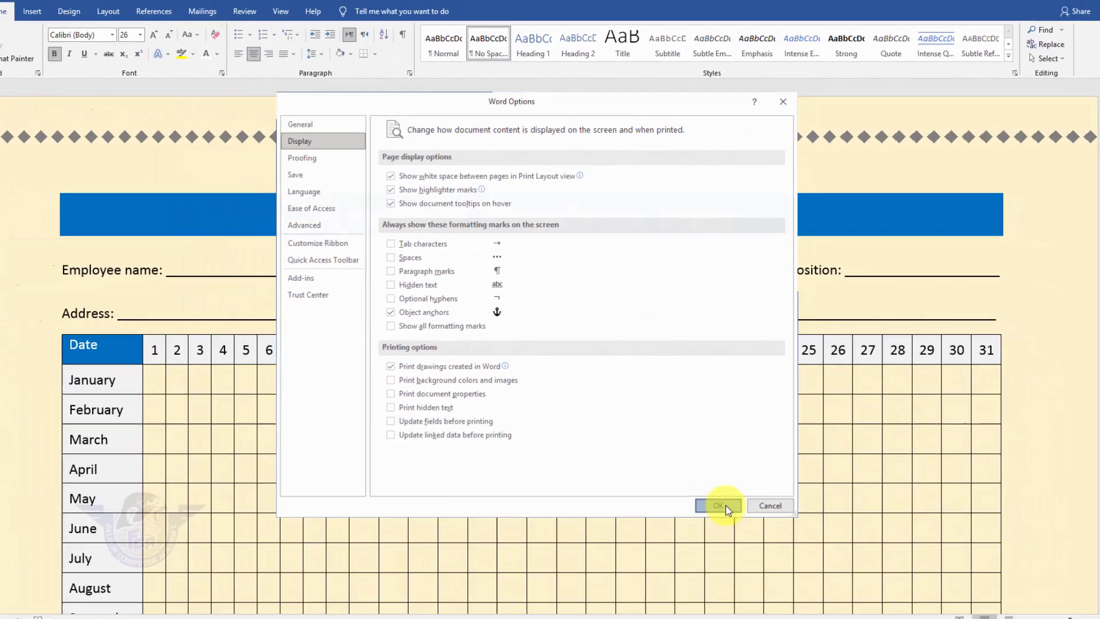
{"action": "left_click", "coordinate": [740, 573]}
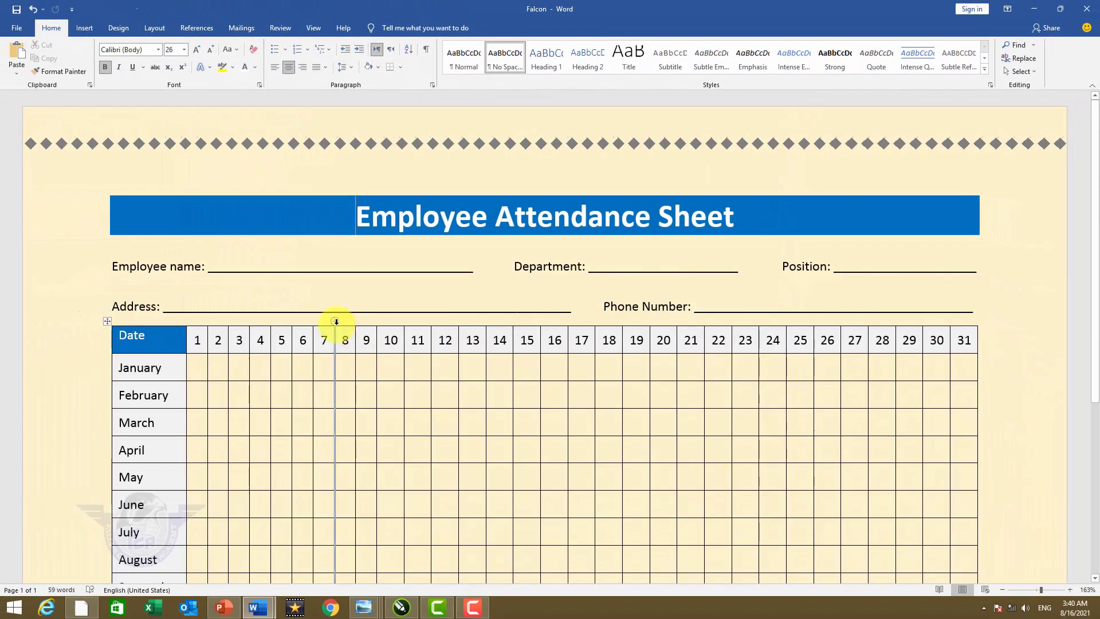
{"action": "key", "text": "ctrl+p"}
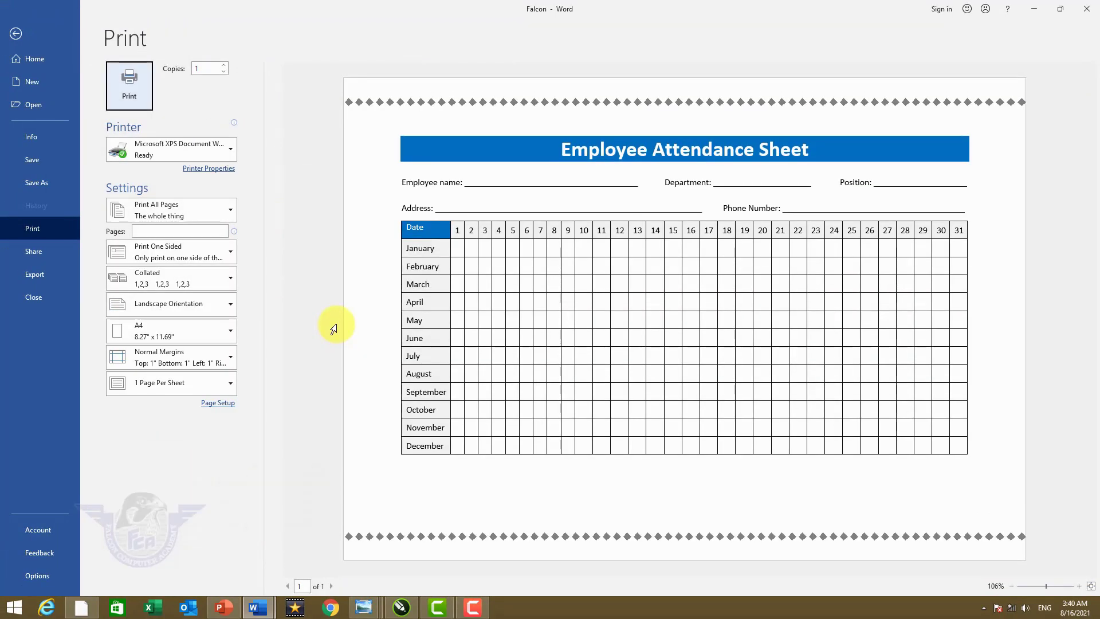
{"action": "key", "text": "Escape"}
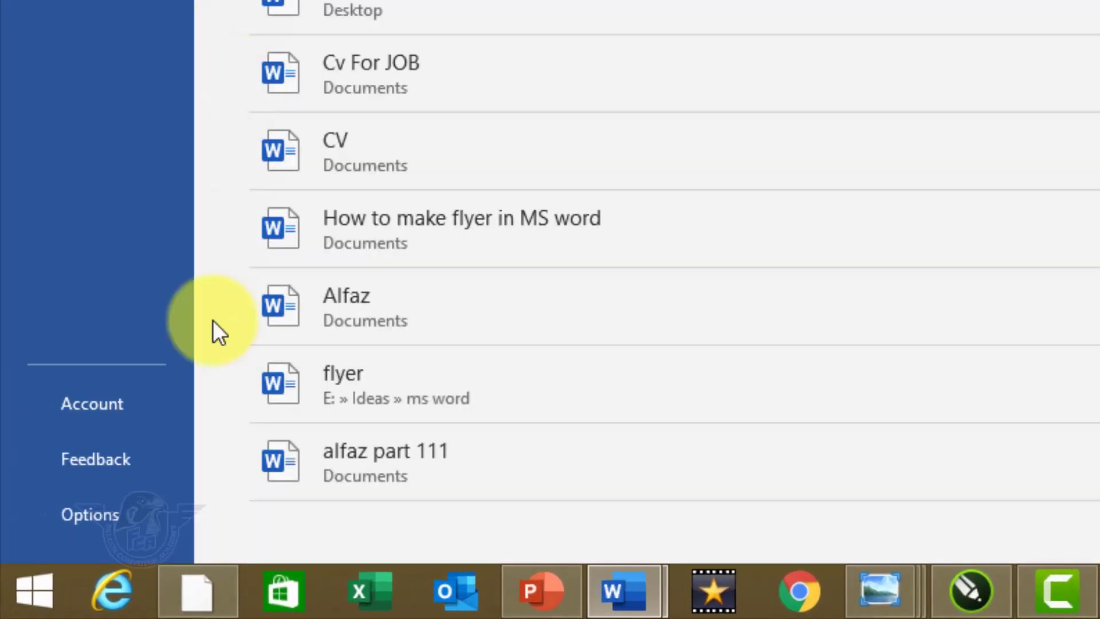
Turn on printing of background colors and images in the display options and show the sheet in the print preview
{"action": "left_click", "coordinate": [124, 512]}
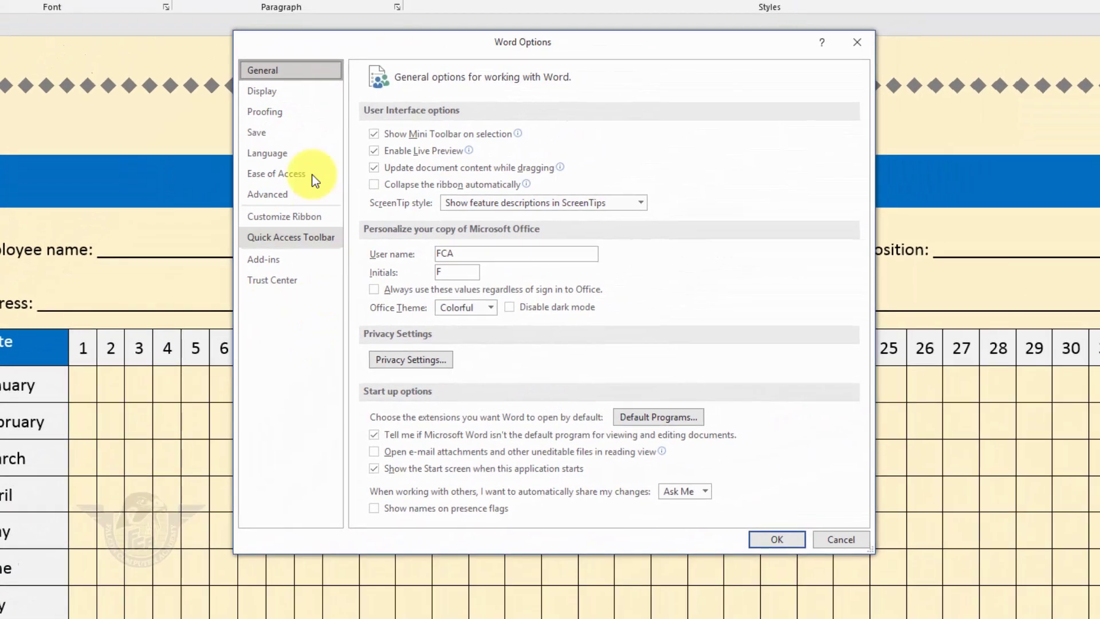
{"action": "left_click", "coordinate": [288, 86]}
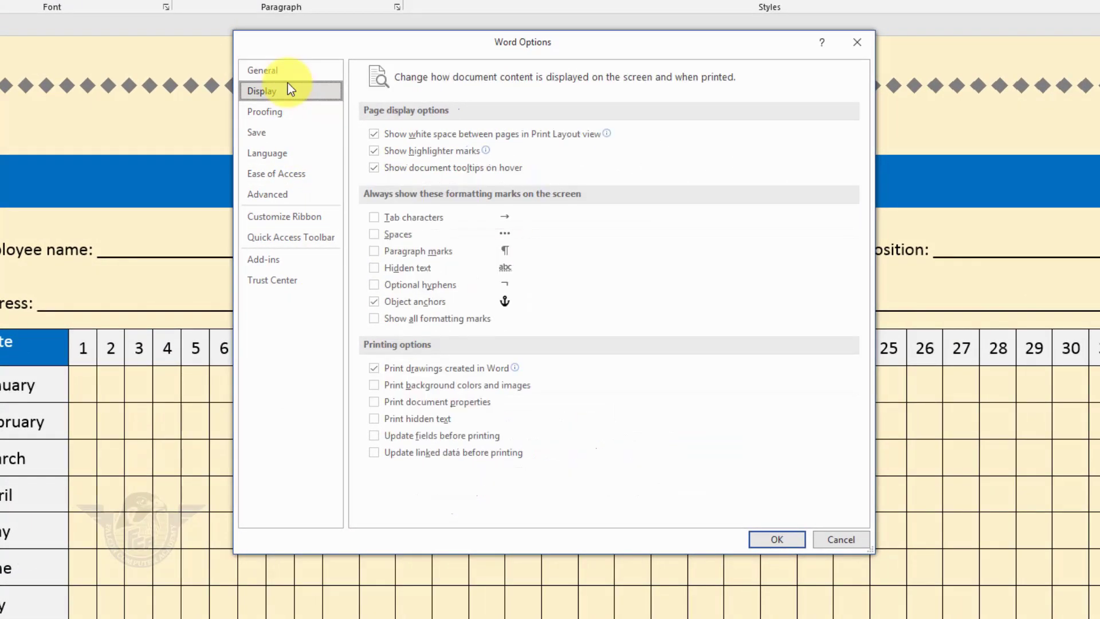
{"action": "left_click", "coordinate": [431, 389]}
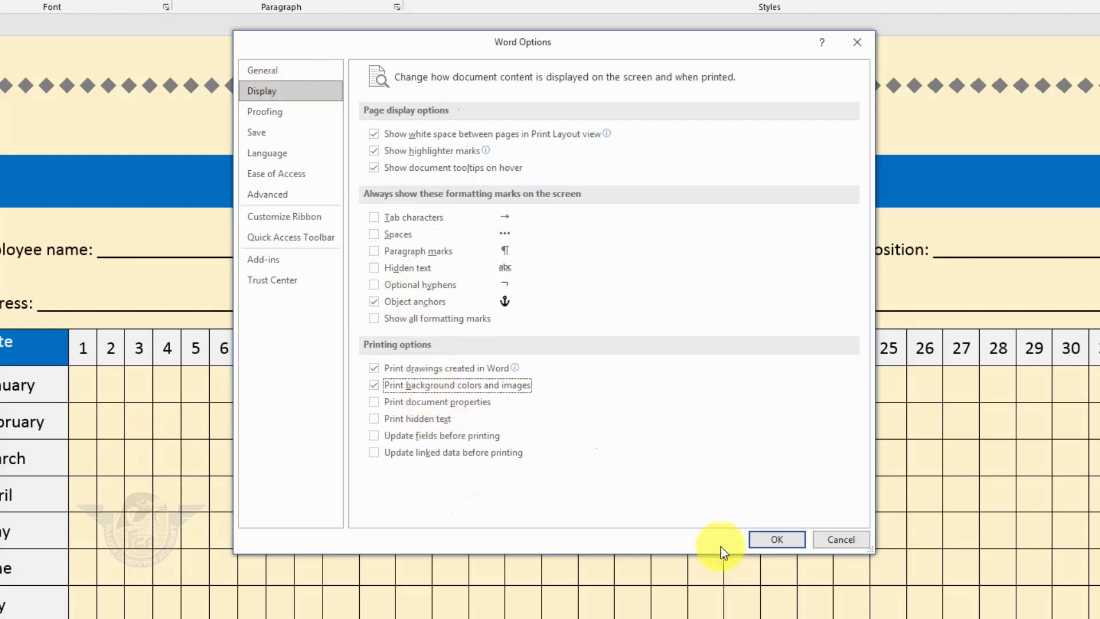
{"action": "left_click", "coordinate": [785, 539]}
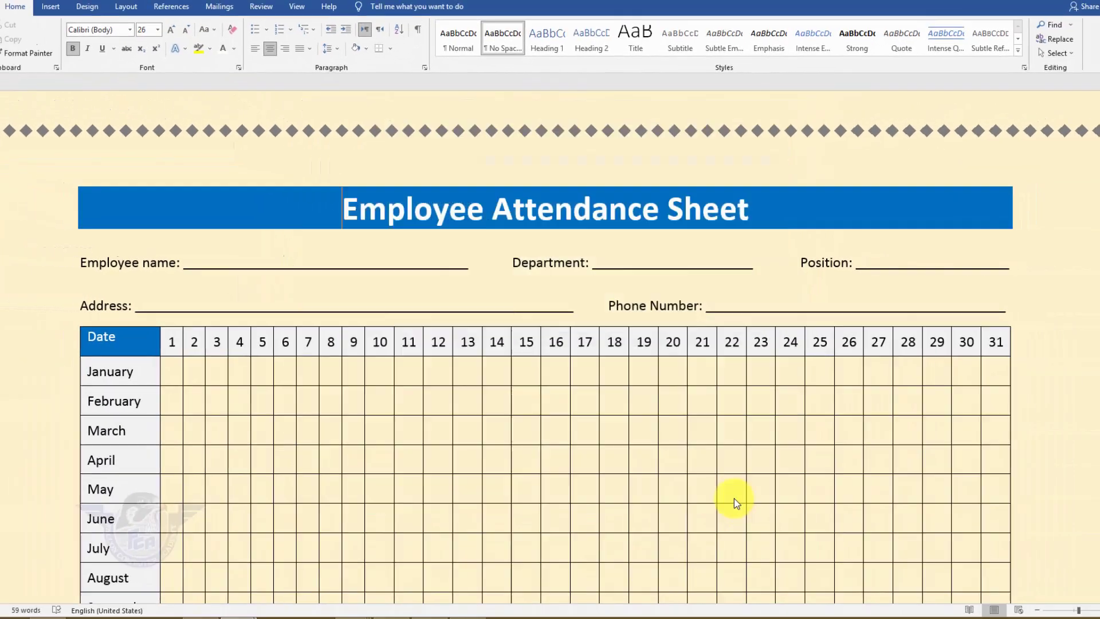
{"action": "key", "text": "ctrl+p"}
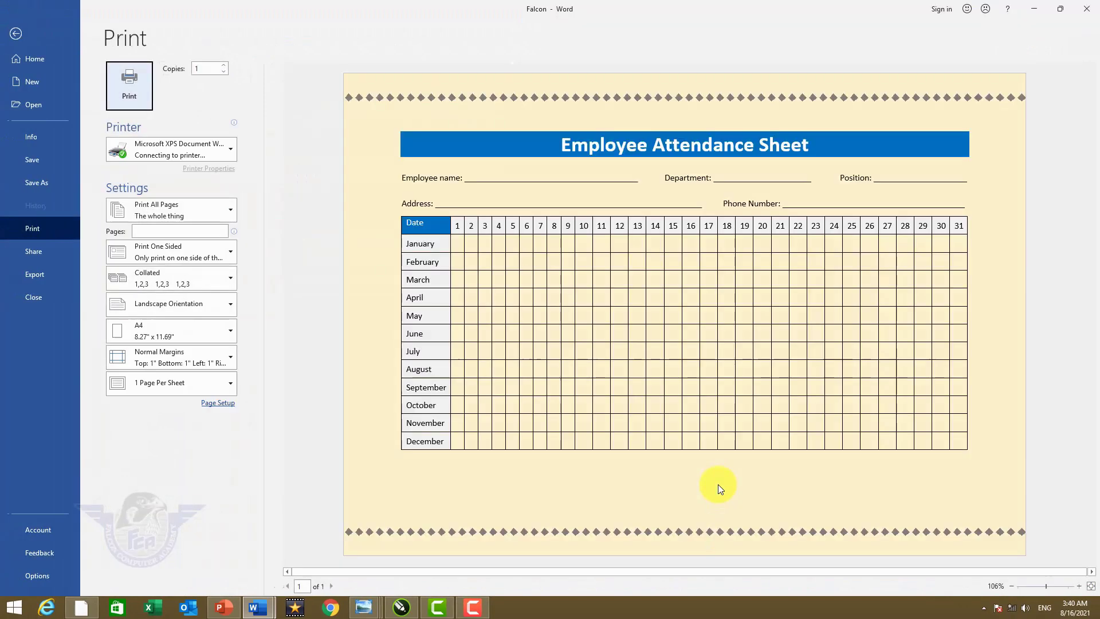